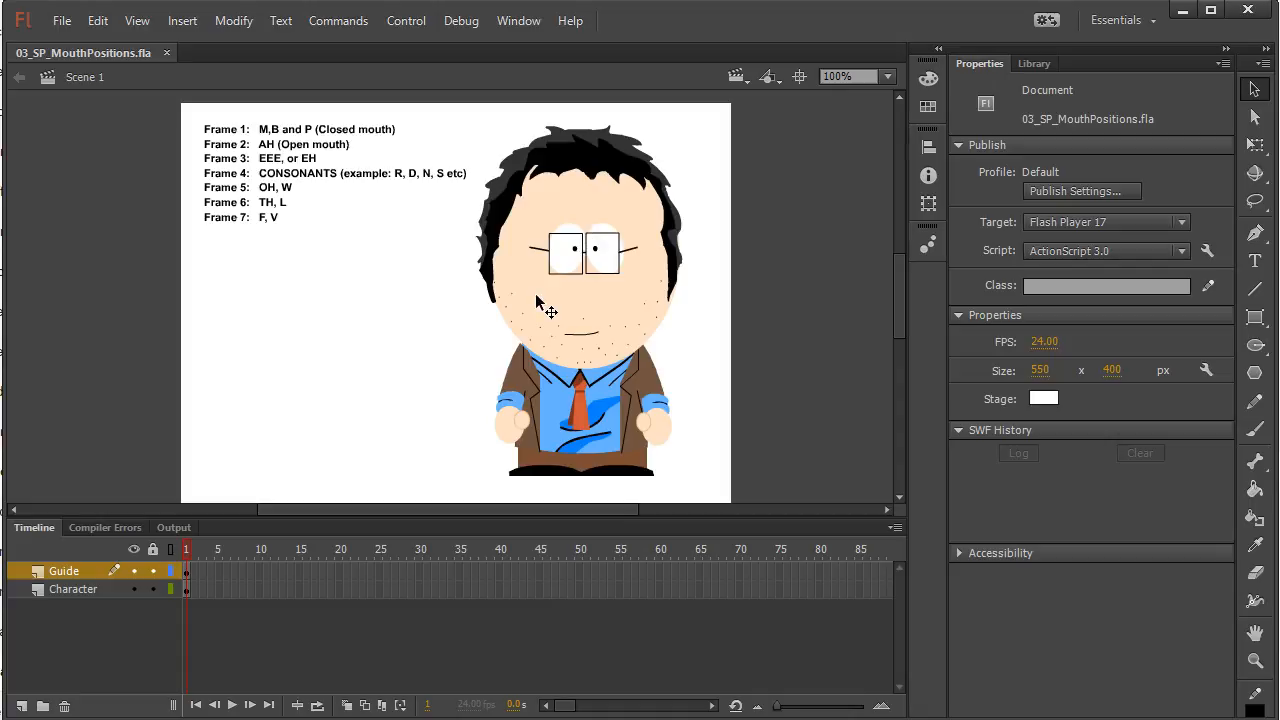
Set the character instance's first looping frame to 21
{"action": "left_click", "coordinate": [537, 303]}
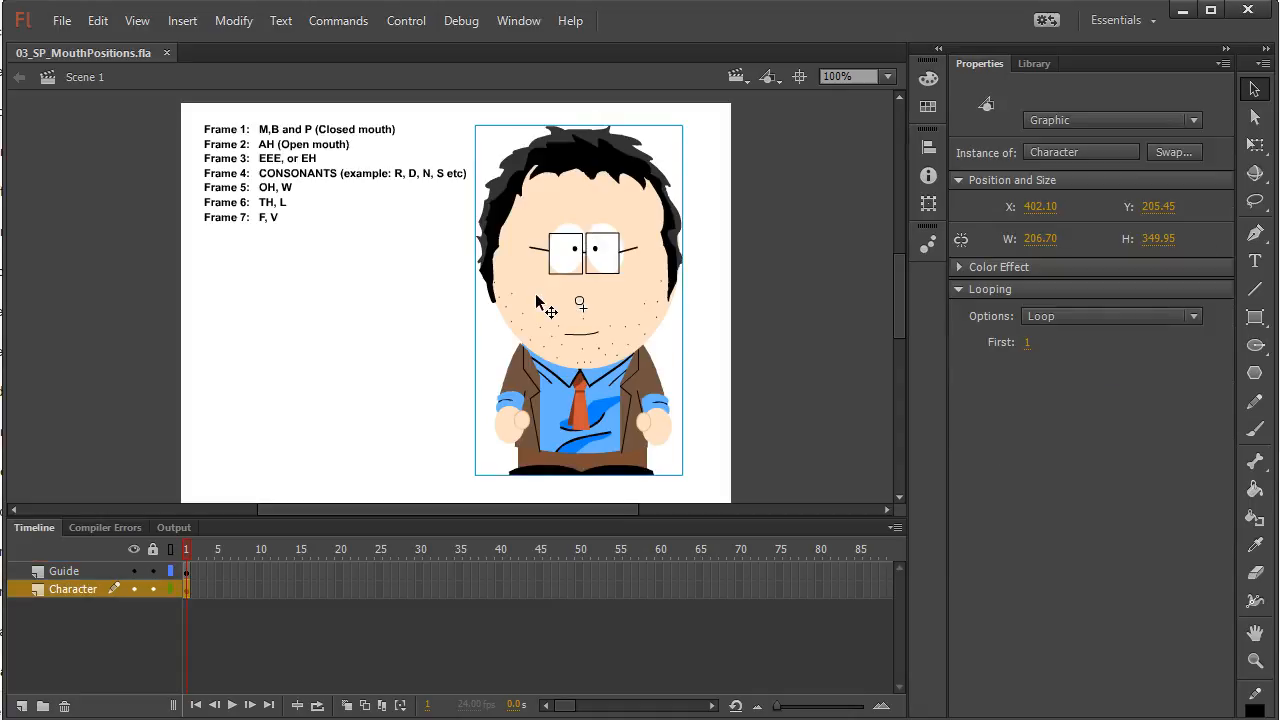
{"action": "left_click", "coordinate": [1027, 342]}
{"action": "type", "text": "21"}
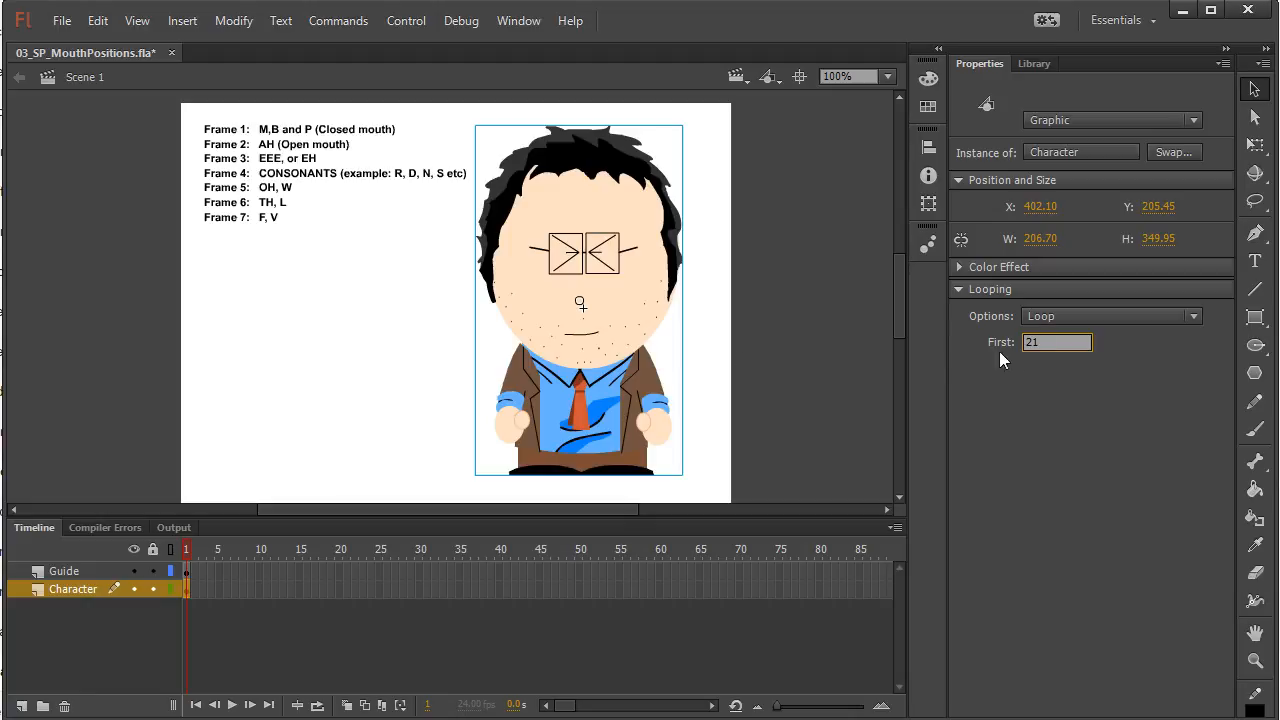
{"action": "left_click", "coordinate": [745, 324]}
{"action": "left_click", "coordinate": [608, 294]}
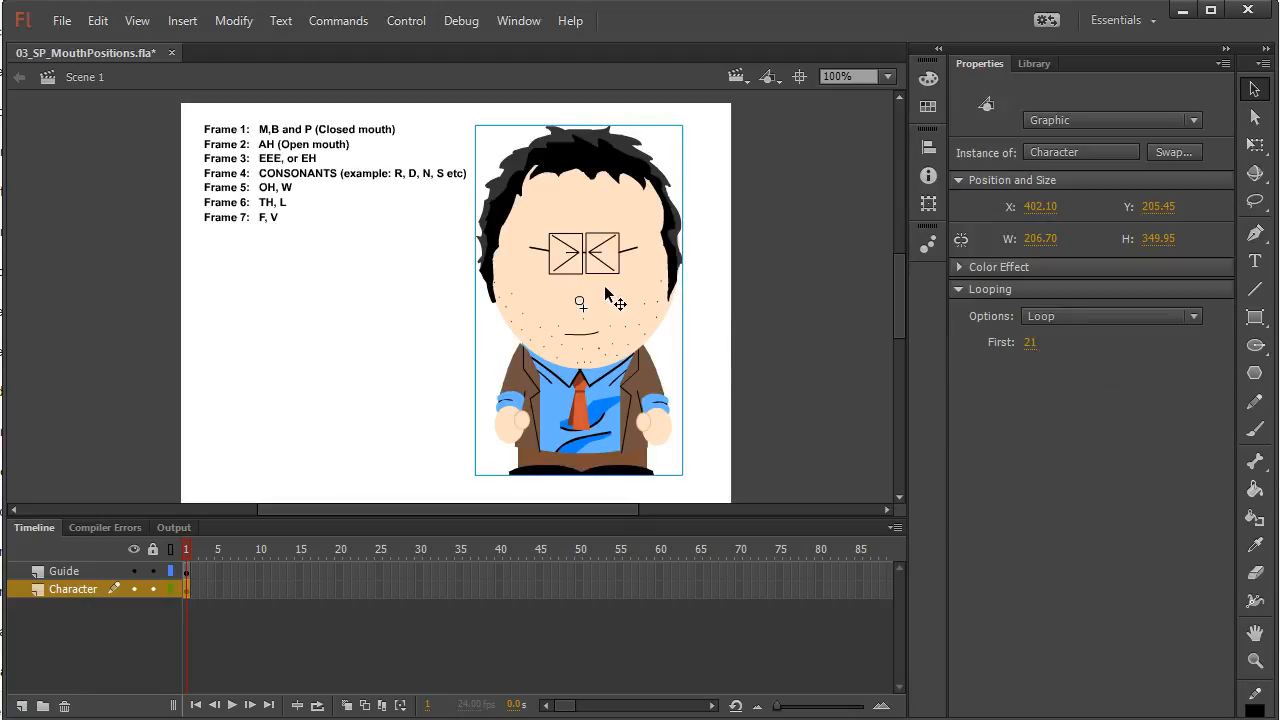
{"action": "left_click", "coordinate": [1031, 344]}
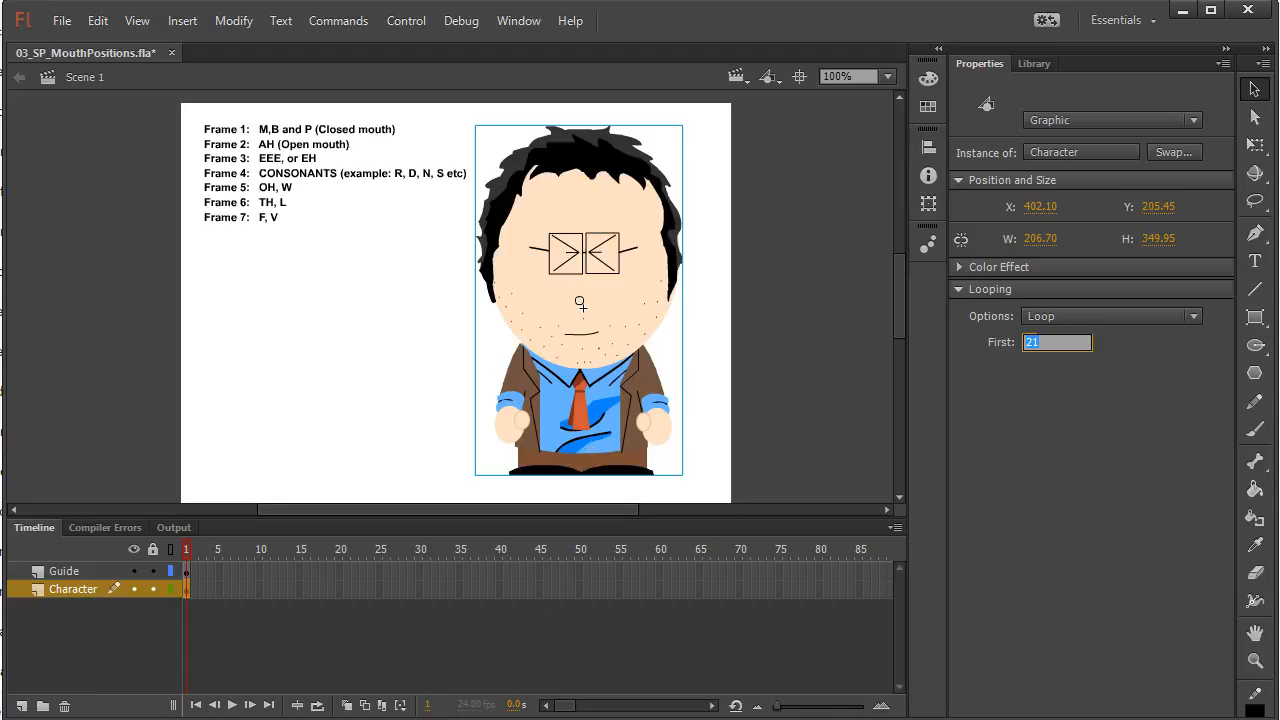
Switch to File Explorer, look through the files in the South Park Dialogue folder, and return to Flash
{"action": "key", "text": "alt+Tab"}
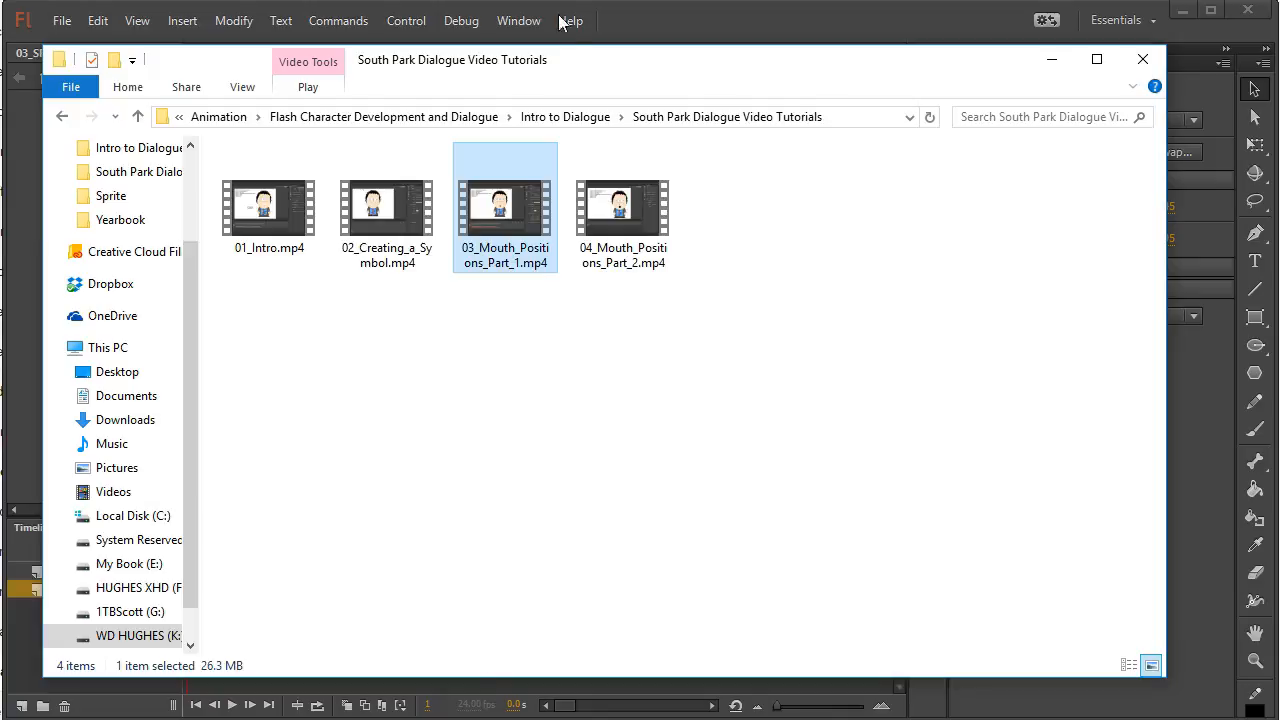
{"action": "left_click", "coordinate": [551, 118]}
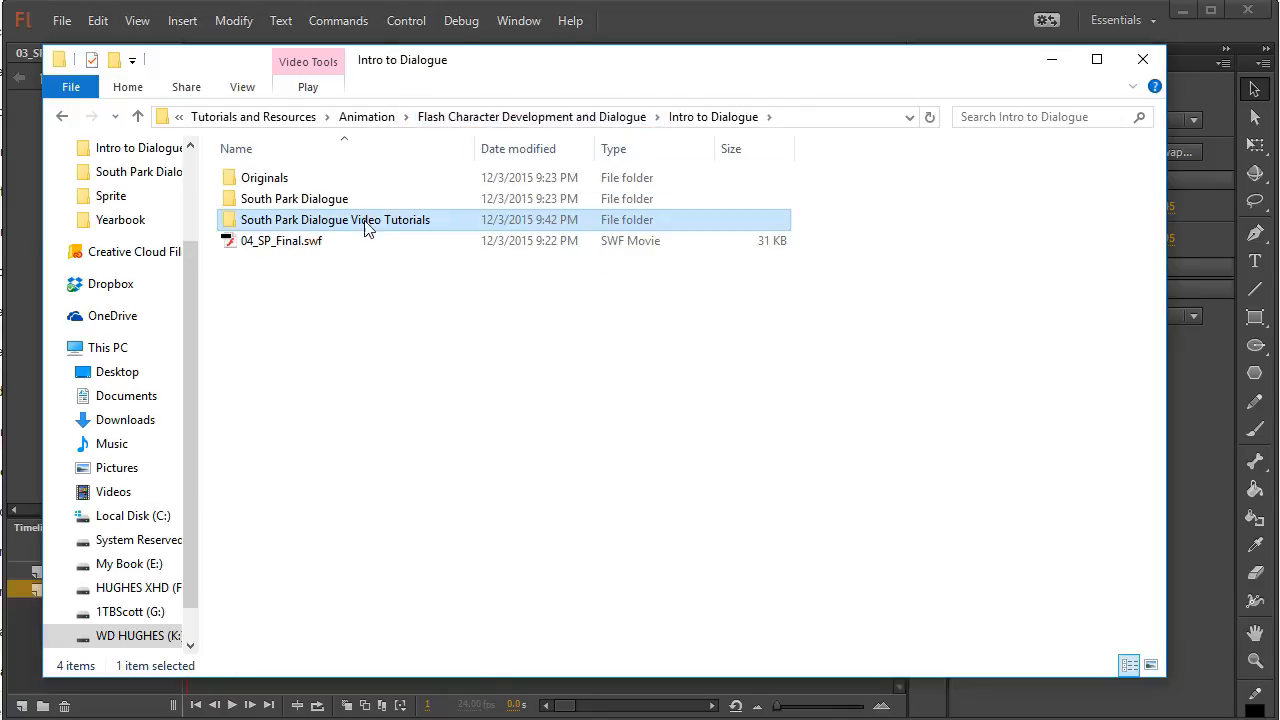
{"action": "double_click", "coordinate": [305, 199]}
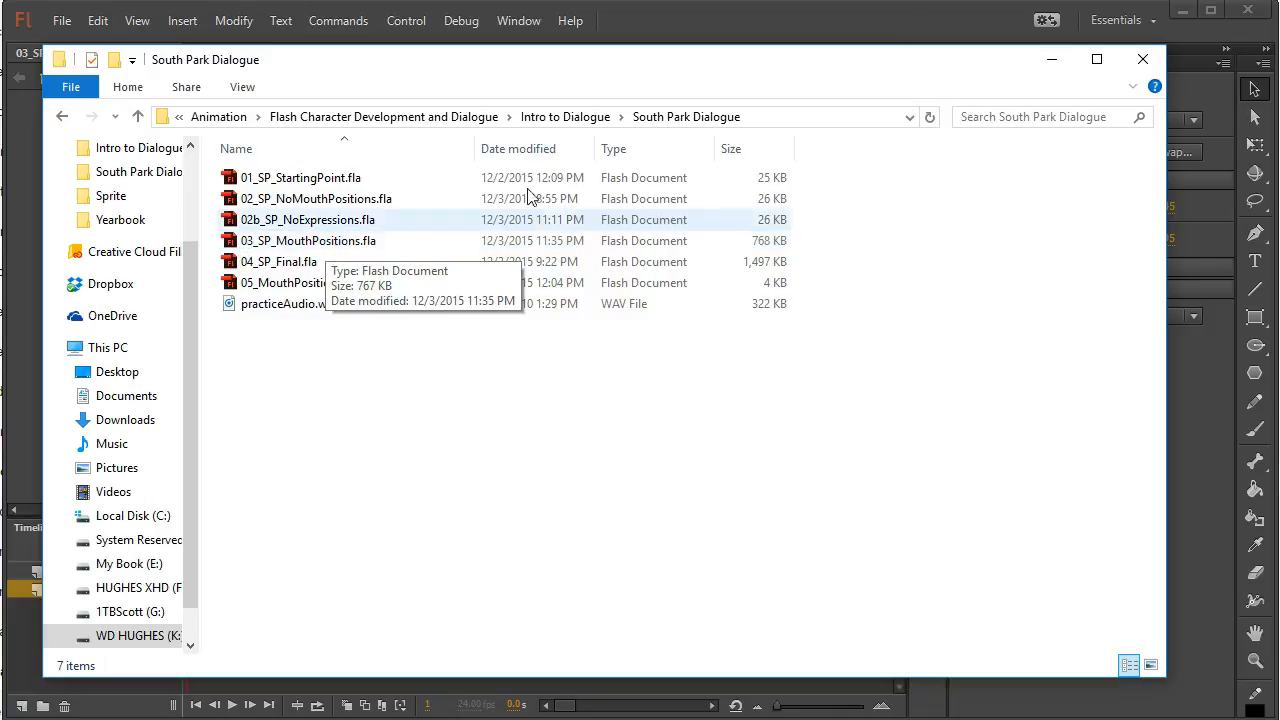
{"action": "left_click", "coordinate": [705, 20]}
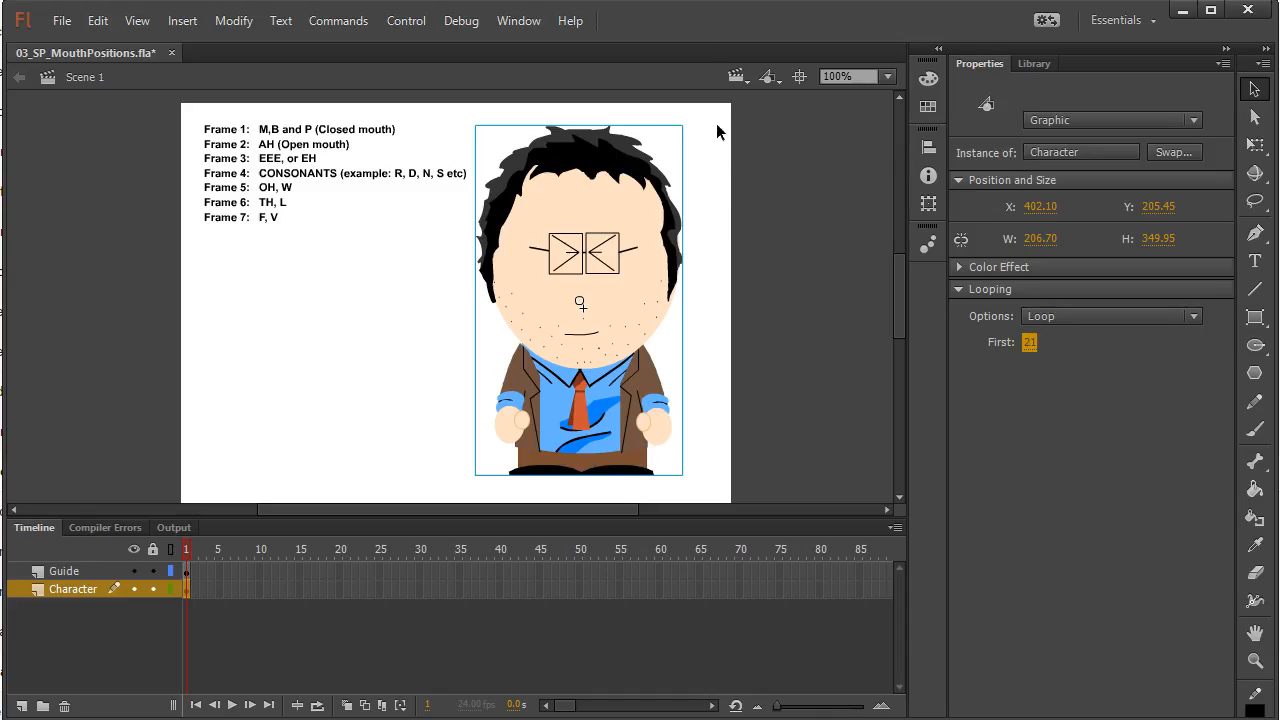
Set the character instance's first looping frame to 1
{"action": "left_click", "coordinate": [1030, 343]}
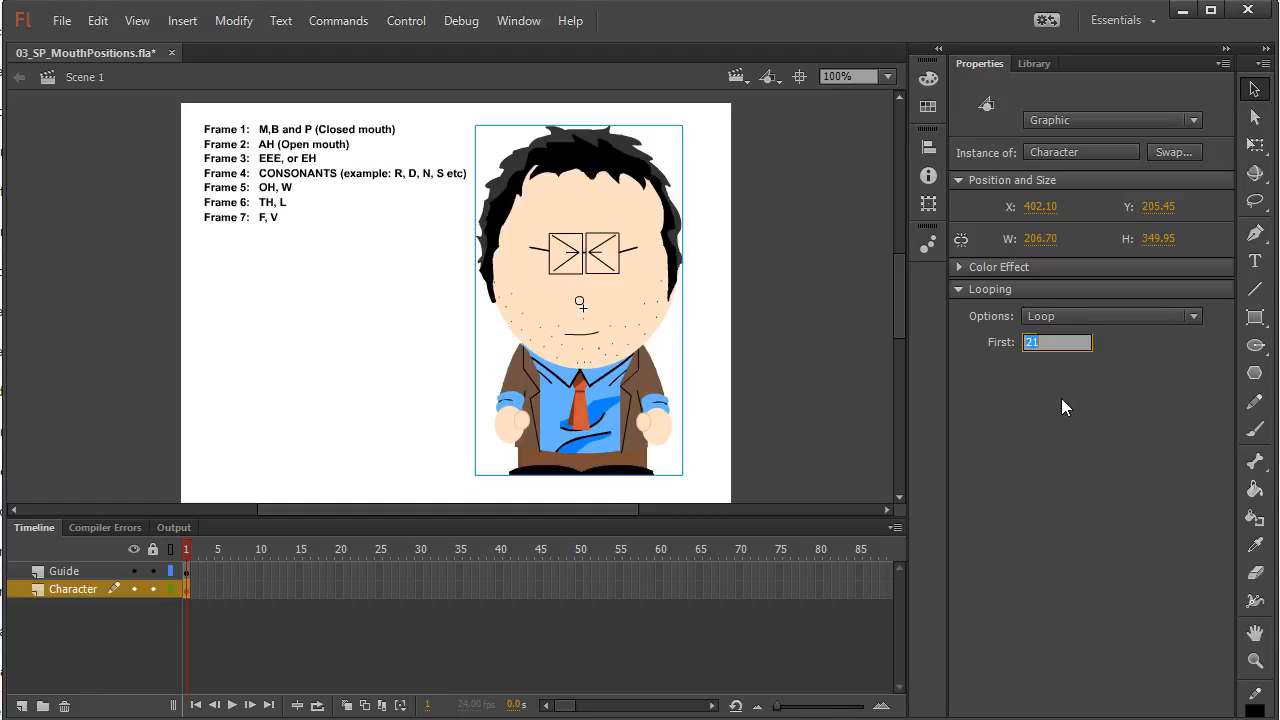
{"action": "type", "text": "1"}
{"action": "key", "text": "Return"}
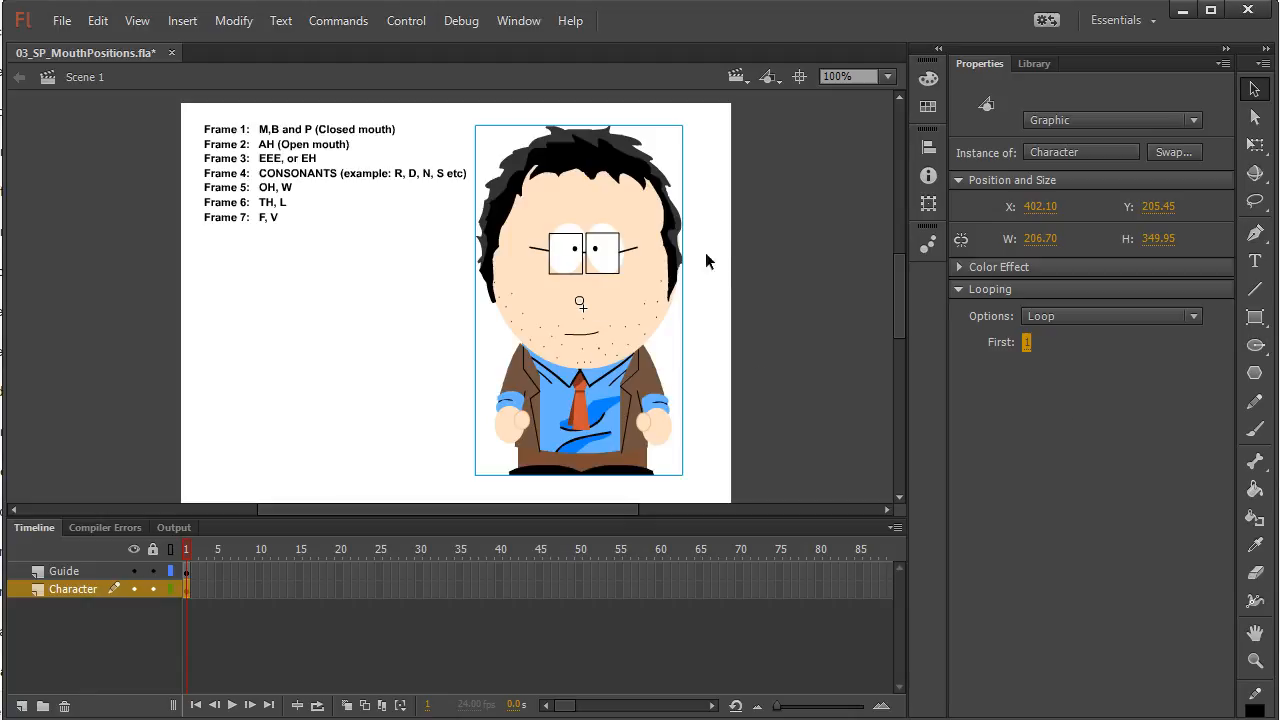
{"action": "left_click", "coordinate": [744, 238]}
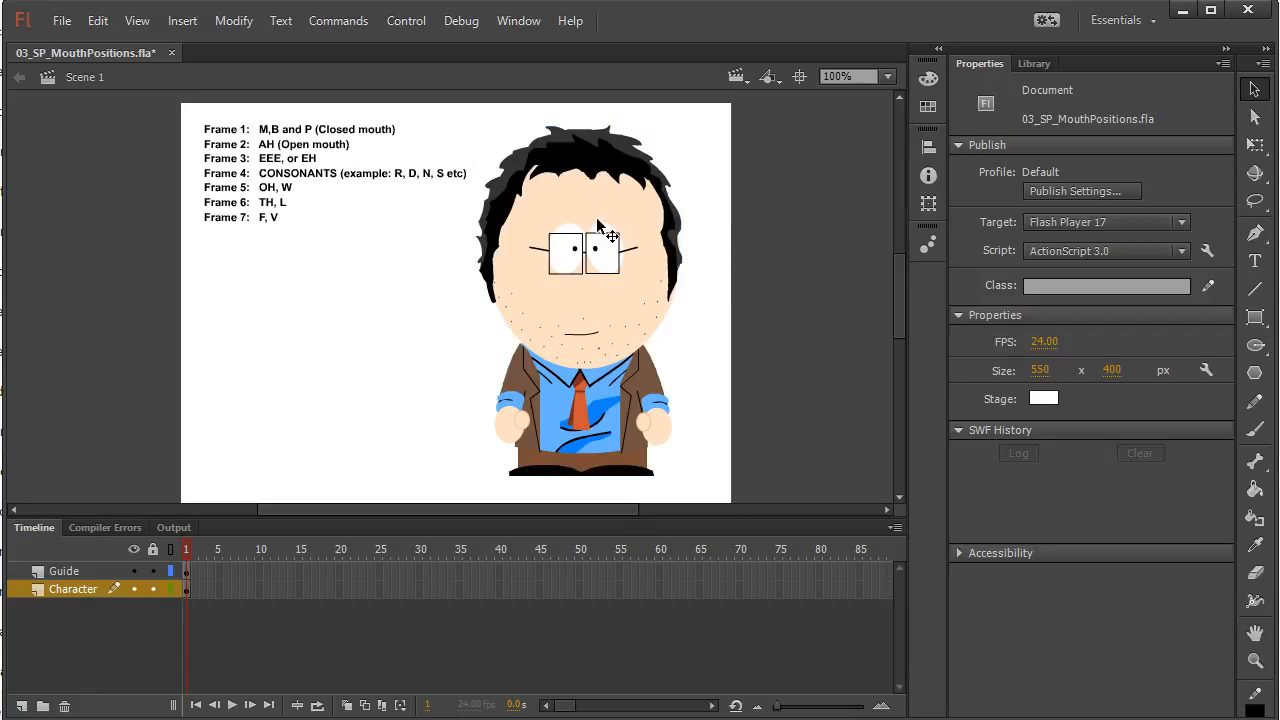
Test the one-frame movie to check how the character plays, and close the preview
{"action": "left_click", "coordinate": [612, 263]}
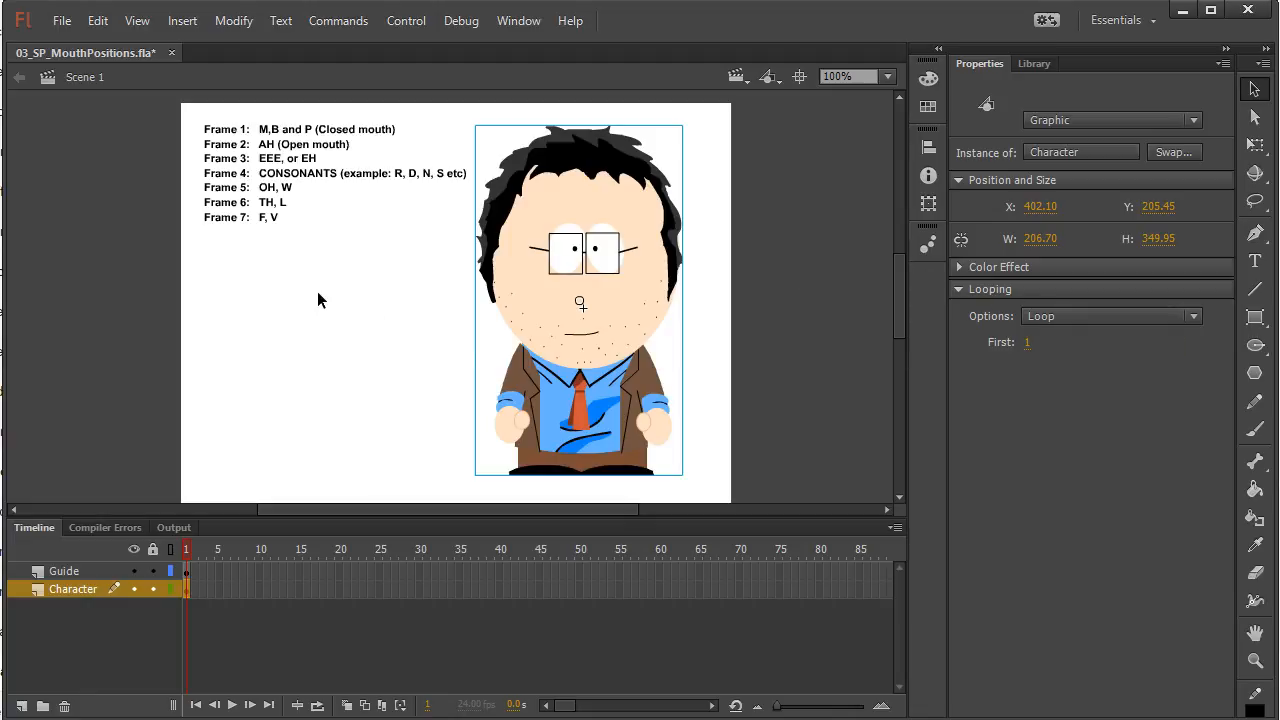
{"action": "key", "text": "ctrl+Return"}
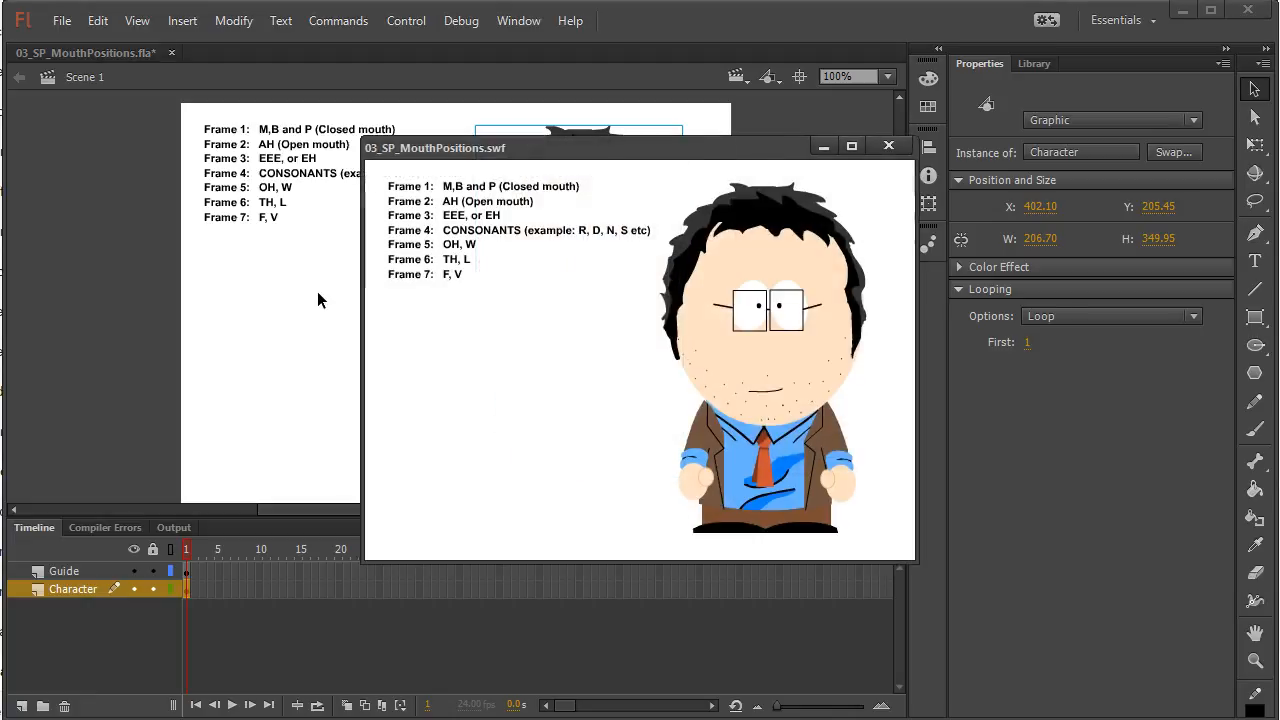
{"action": "left_click", "coordinate": [888, 145]}
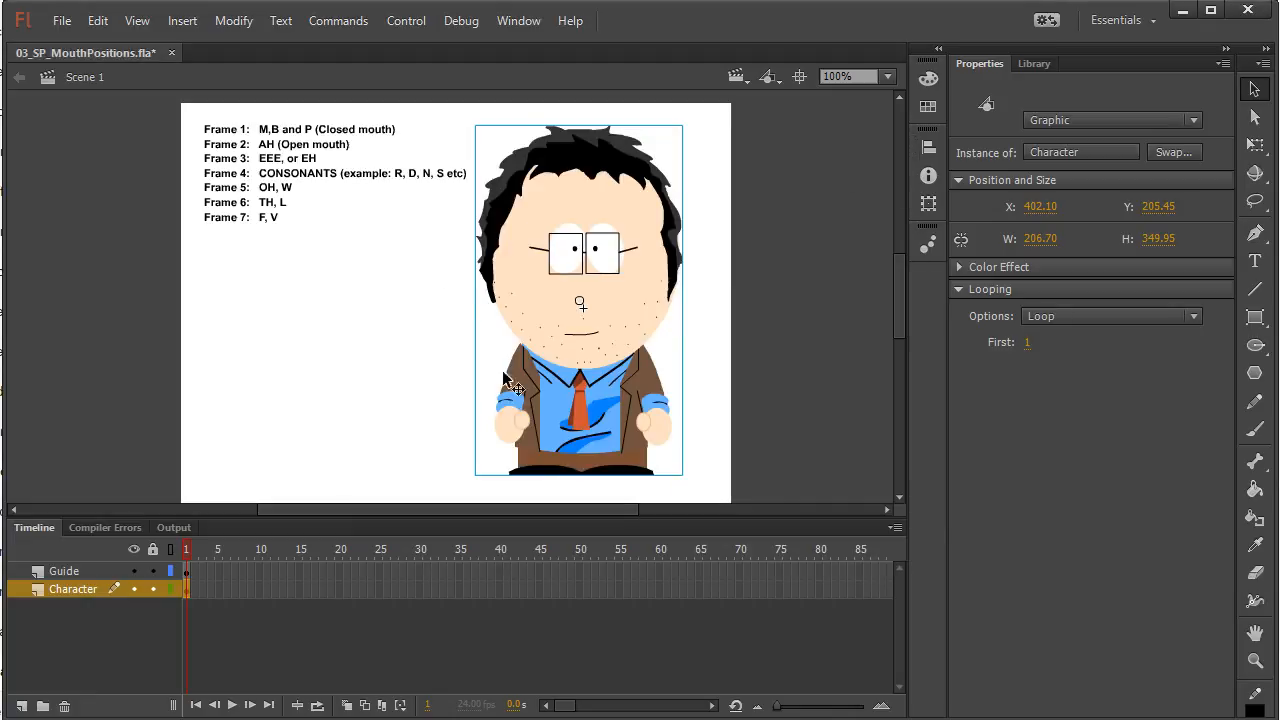
Extend the Character layer to frame 23 and test the movie with the looping character
{"action": "left_click", "coordinate": [235, 589]}
{"action": "left_click", "coordinate": [360, 589]}
{"action": "key", "text": "F6"}
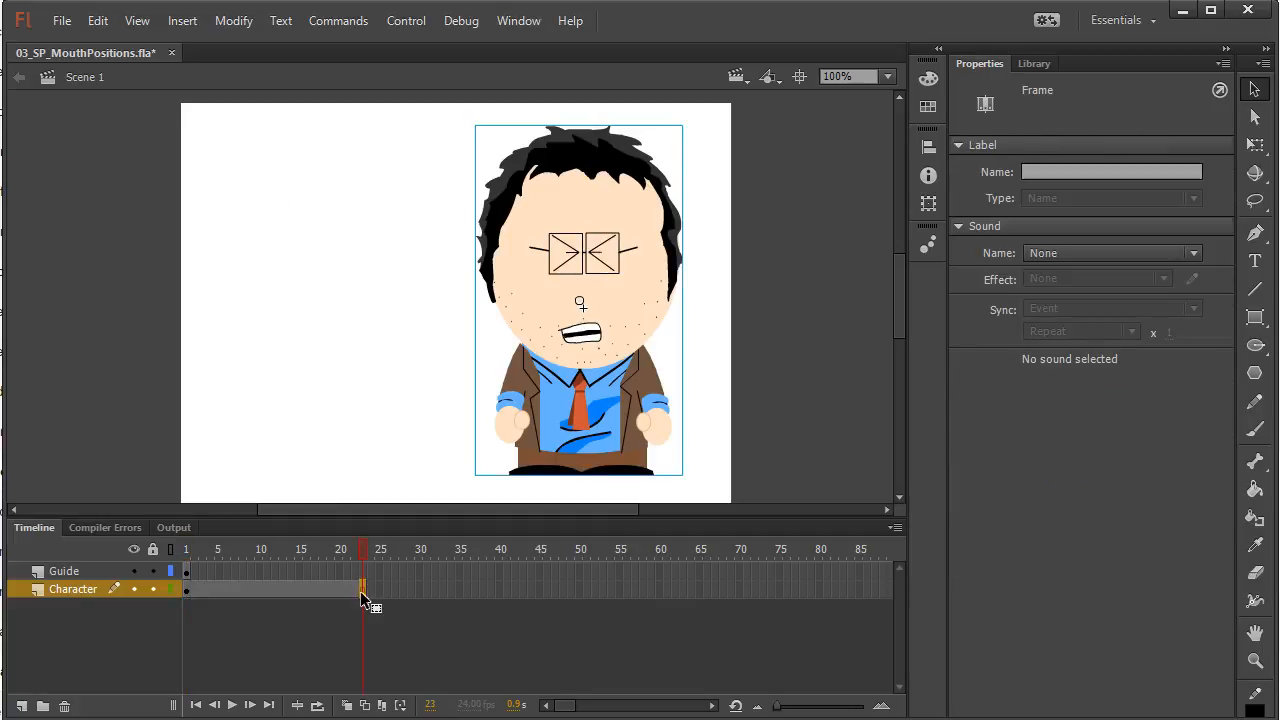
{"action": "key", "text": "ctrl+Return"}
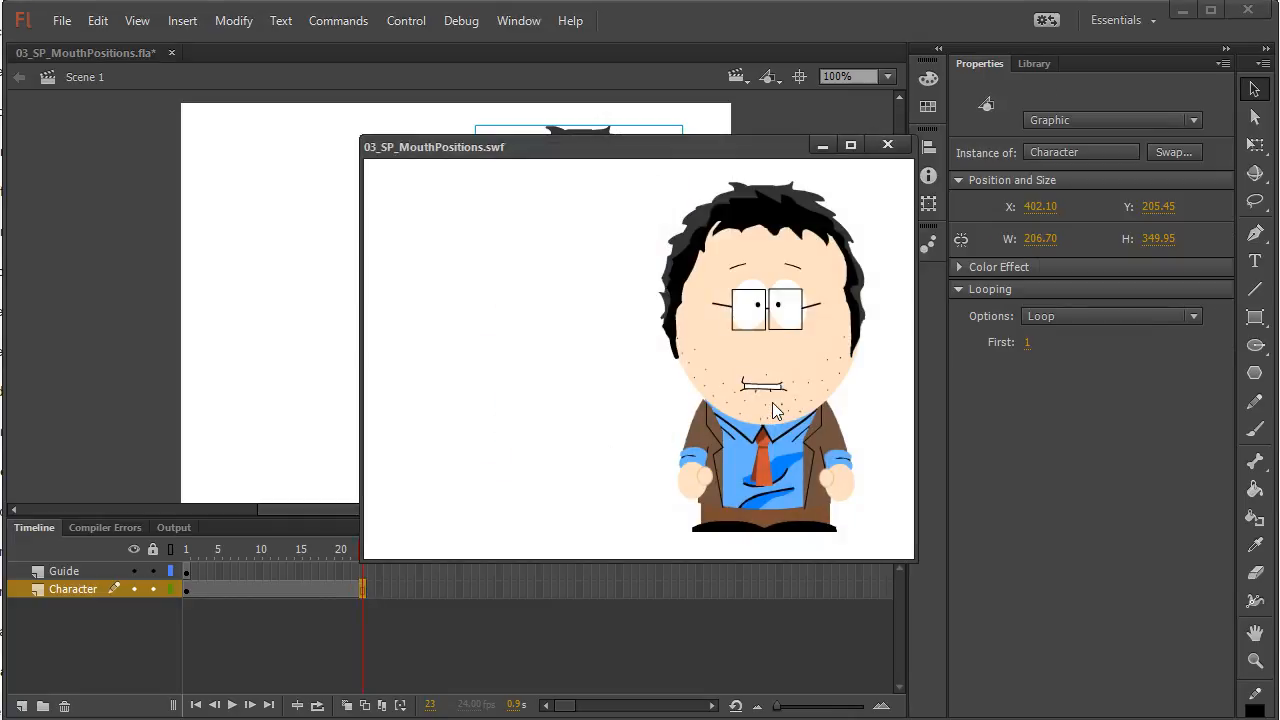
{"action": "left_click", "coordinate": [887, 145]}
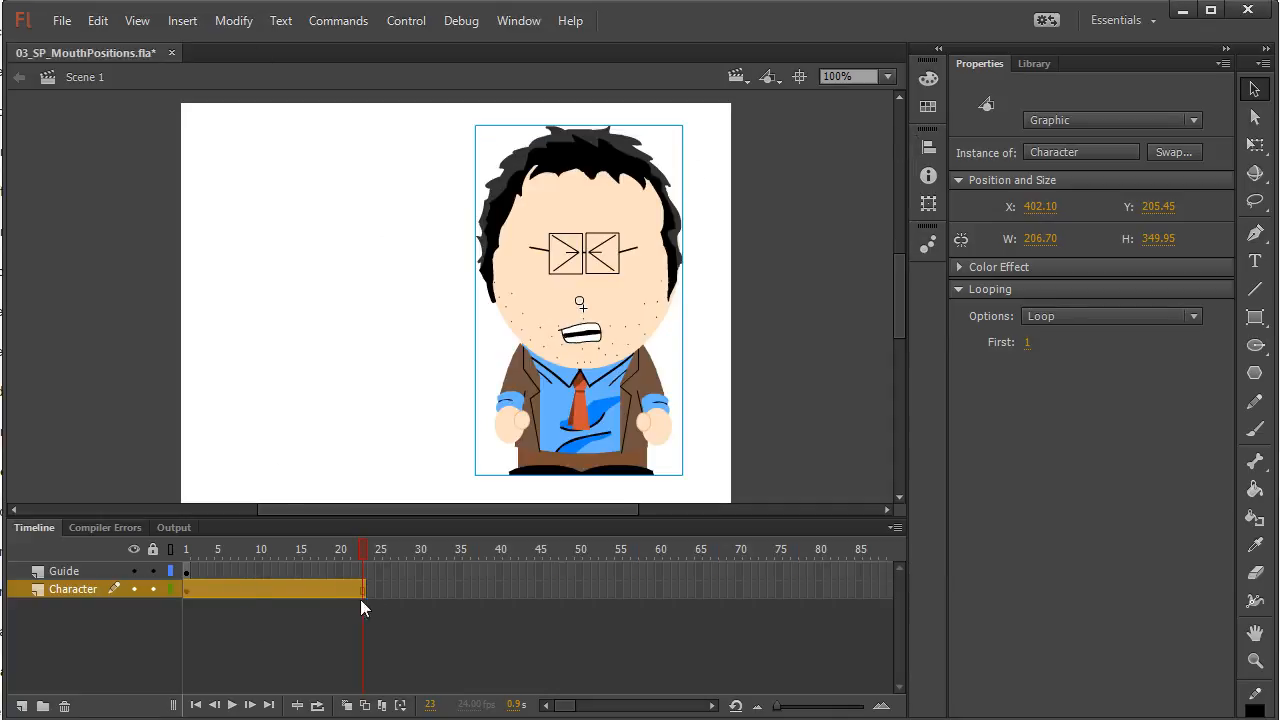
Change the character instance's looping option on frame 1 to Single Frame
{"action": "left_click", "coordinate": [184, 591]}
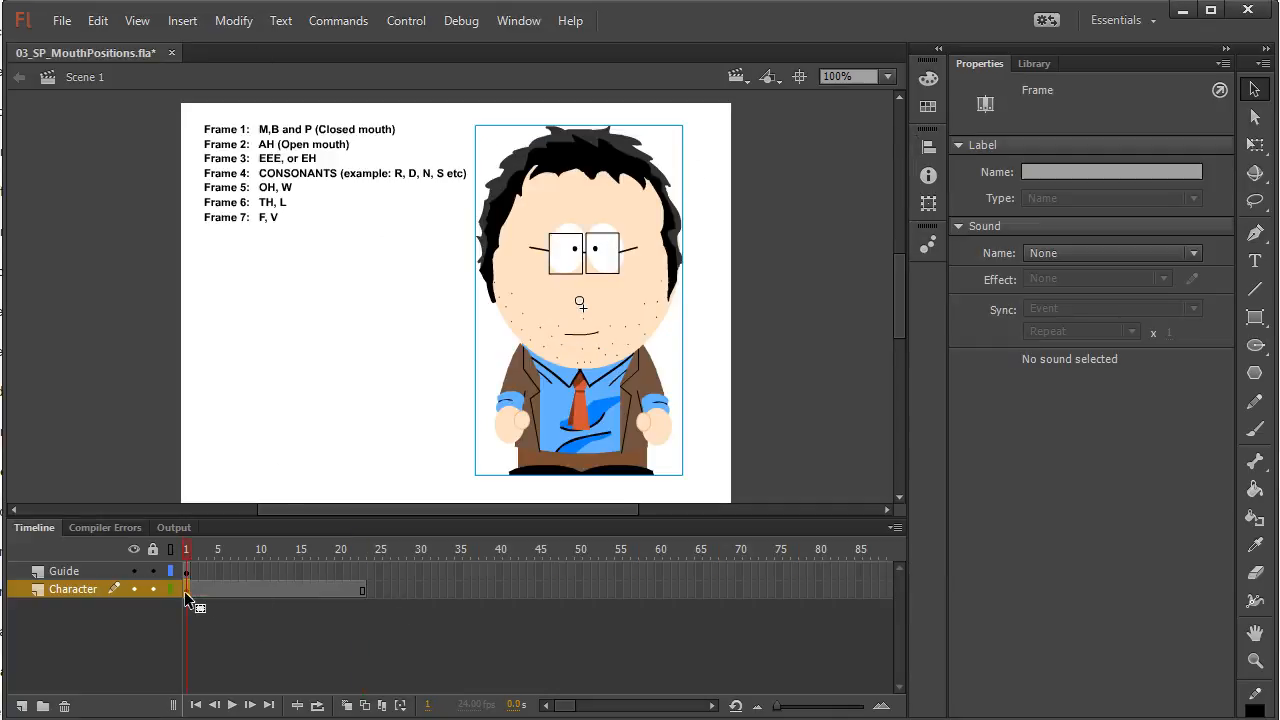
{"action": "left_click", "coordinate": [600, 283]}
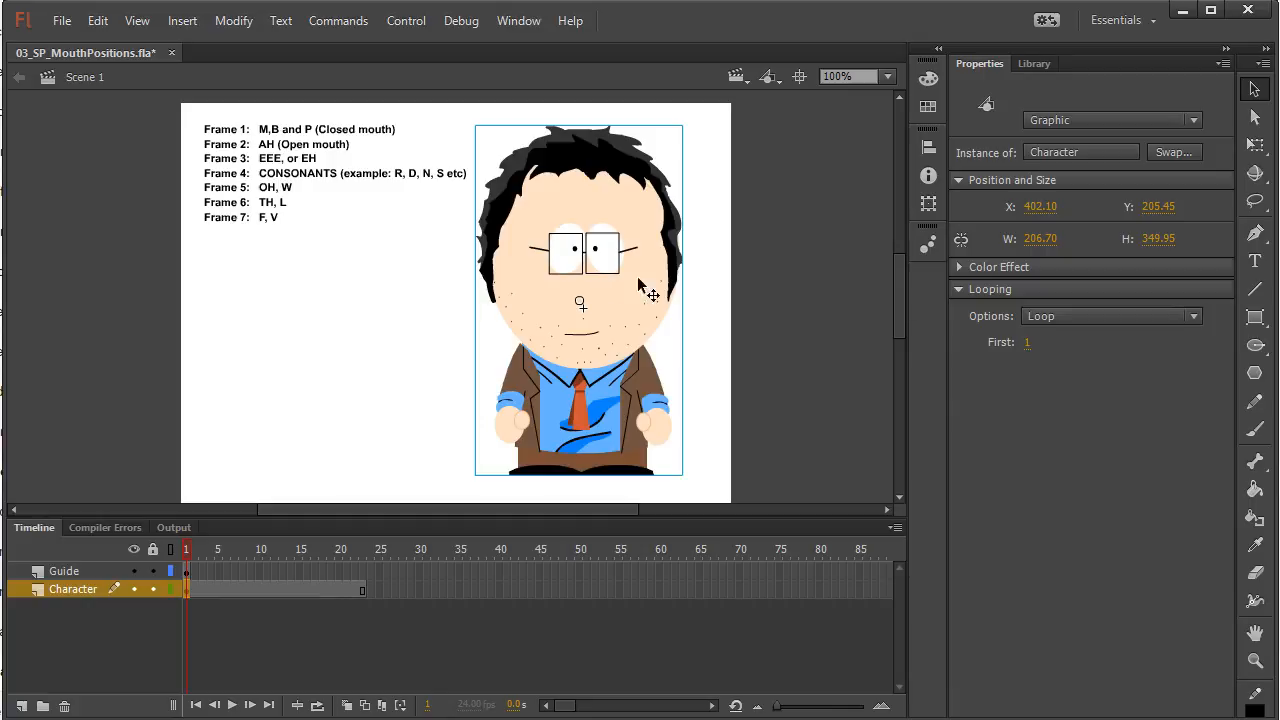
{"action": "left_click", "coordinate": [1055, 315]}
{"action": "left_click", "coordinate": [1069, 378]}
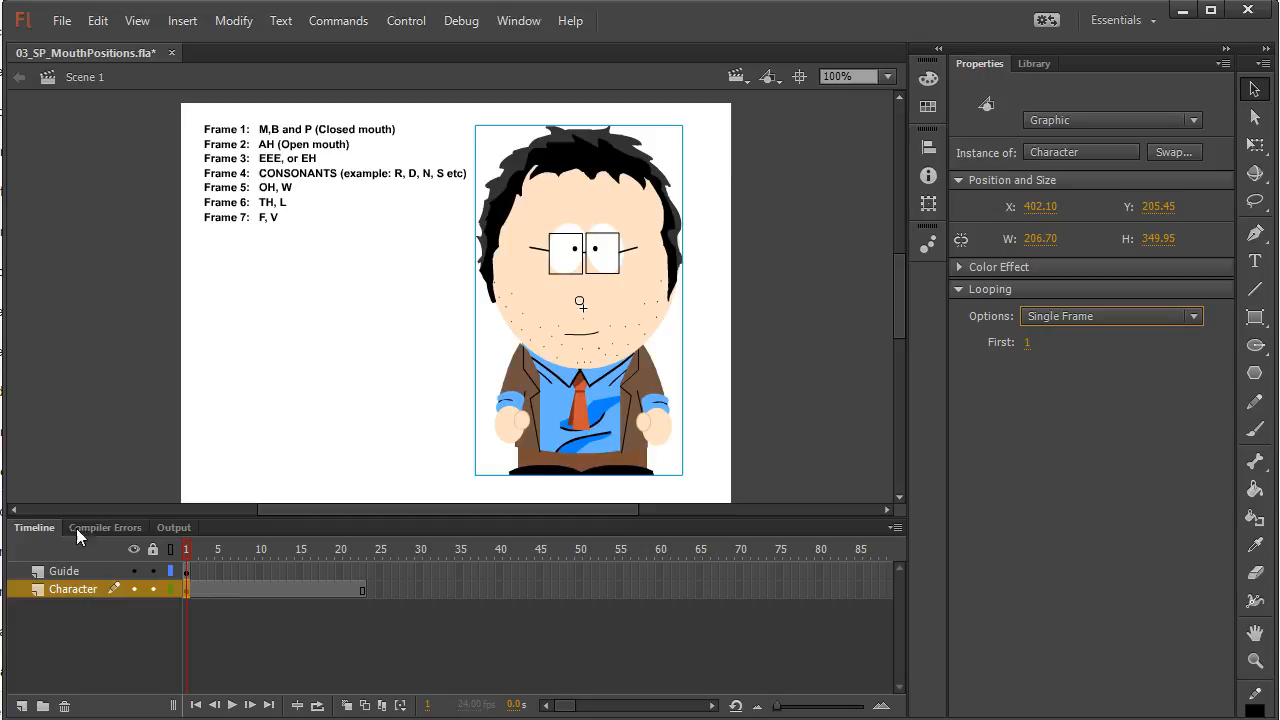
Add a layer above the Character layer and name it Audio
{"action": "left_click", "coordinate": [23, 706]}
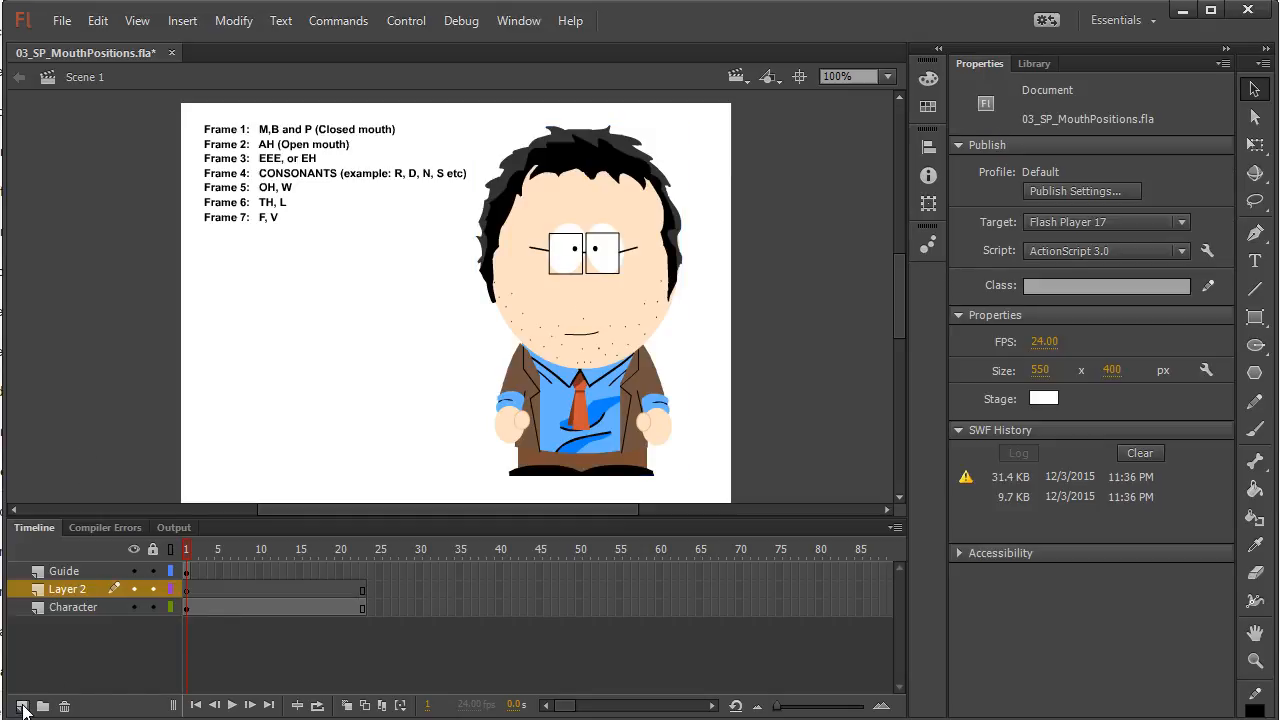
{"action": "left_click", "coordinate": [72, 591]}
{"action": "double_click", "coordinate": [72, 589]}
{"action": "type", "text": "Audio"}
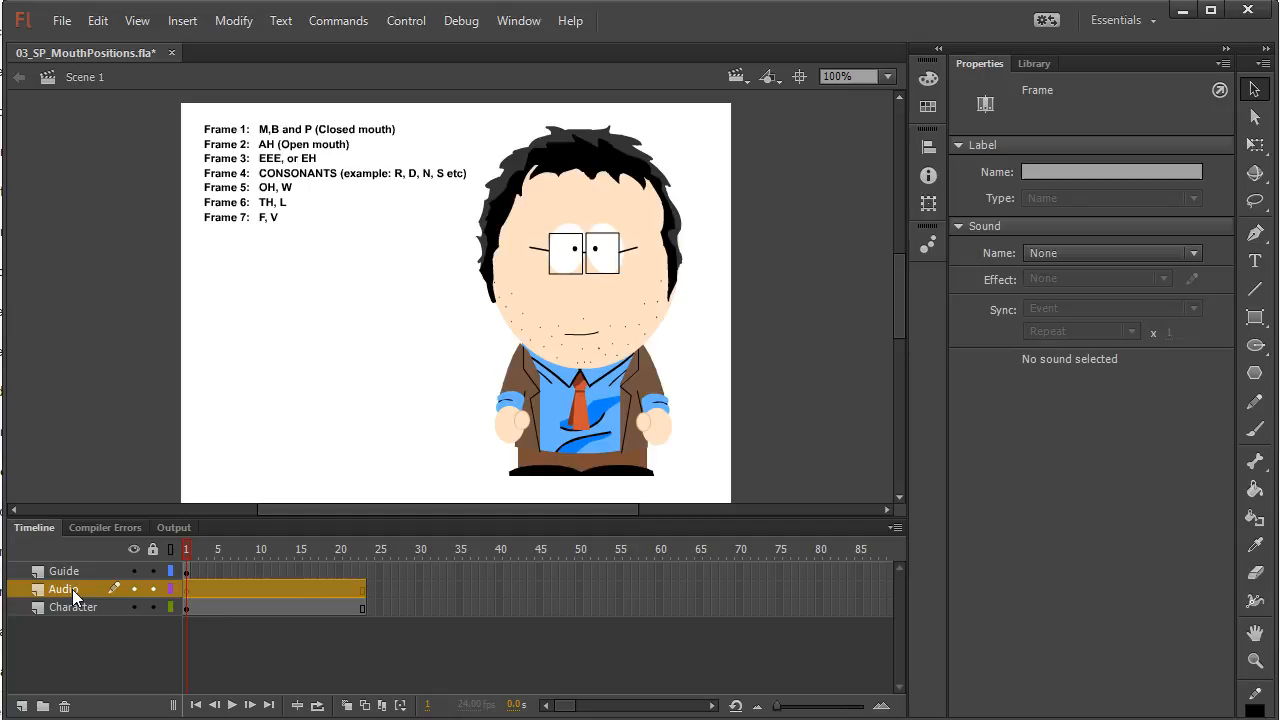
Import practiceAudio.wav from the South Park Dialogue folder into the document's library
{"action": "left_click", "coordinate": [60, 22]}
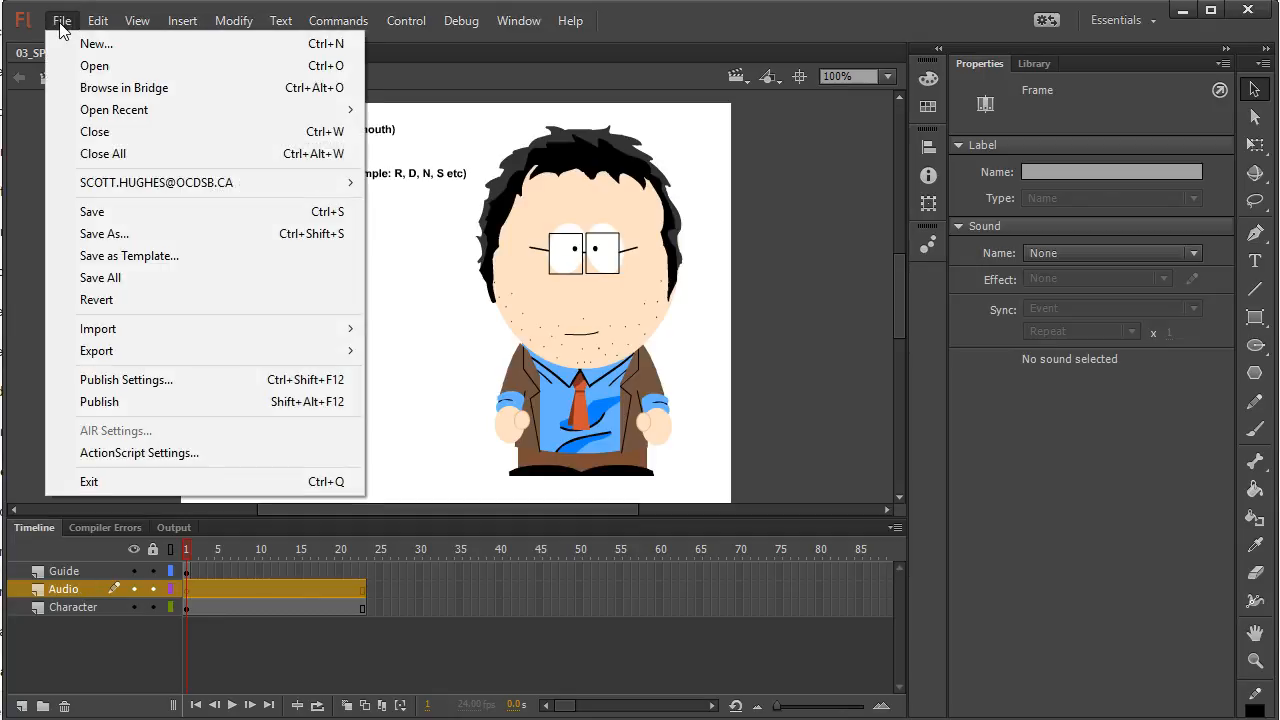
{"action": "mouse_move", "coordinate": [110, 333]}
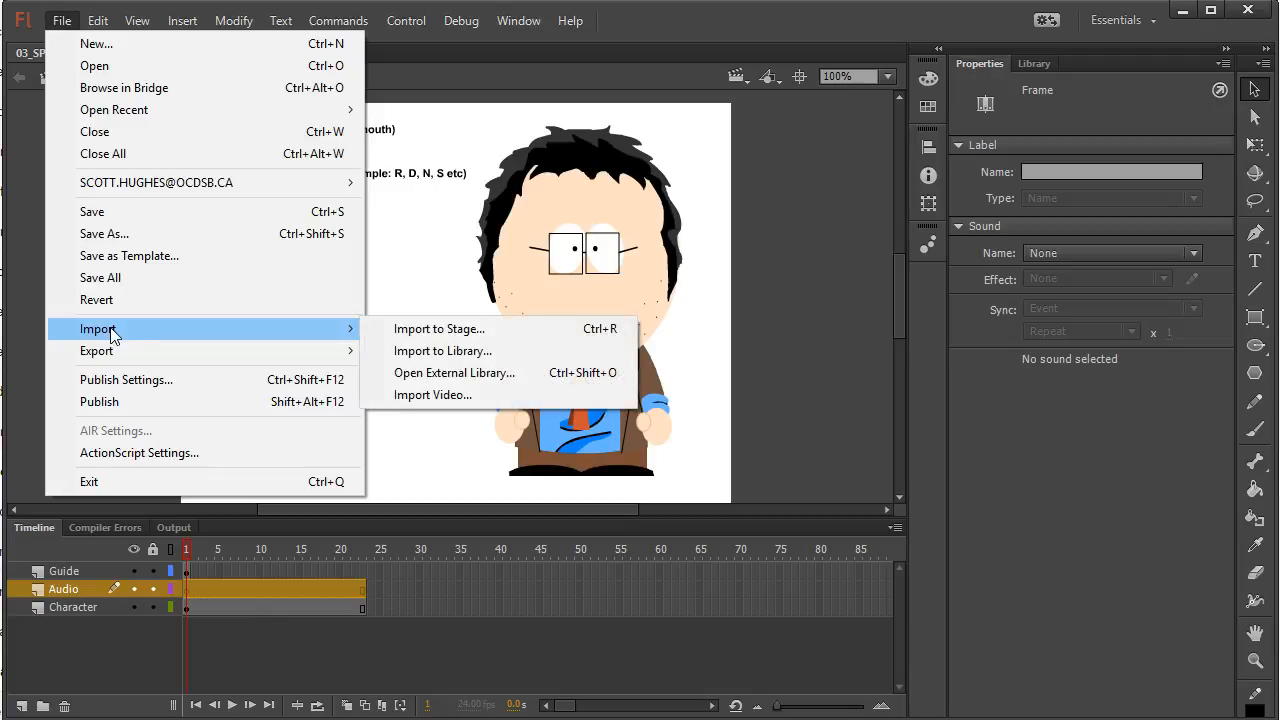
{"action": "left_click", "coordinate": [432, 355]}
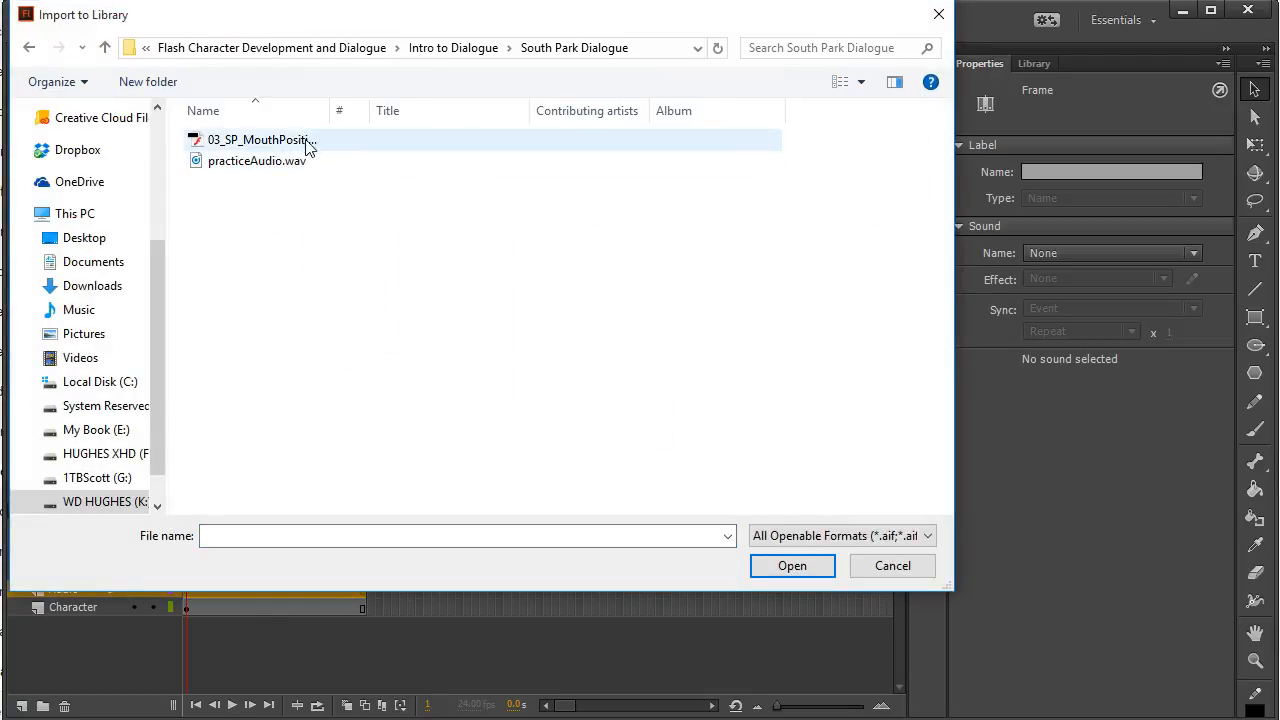
{"action": "left_click", "coordinate": [207, 167]}
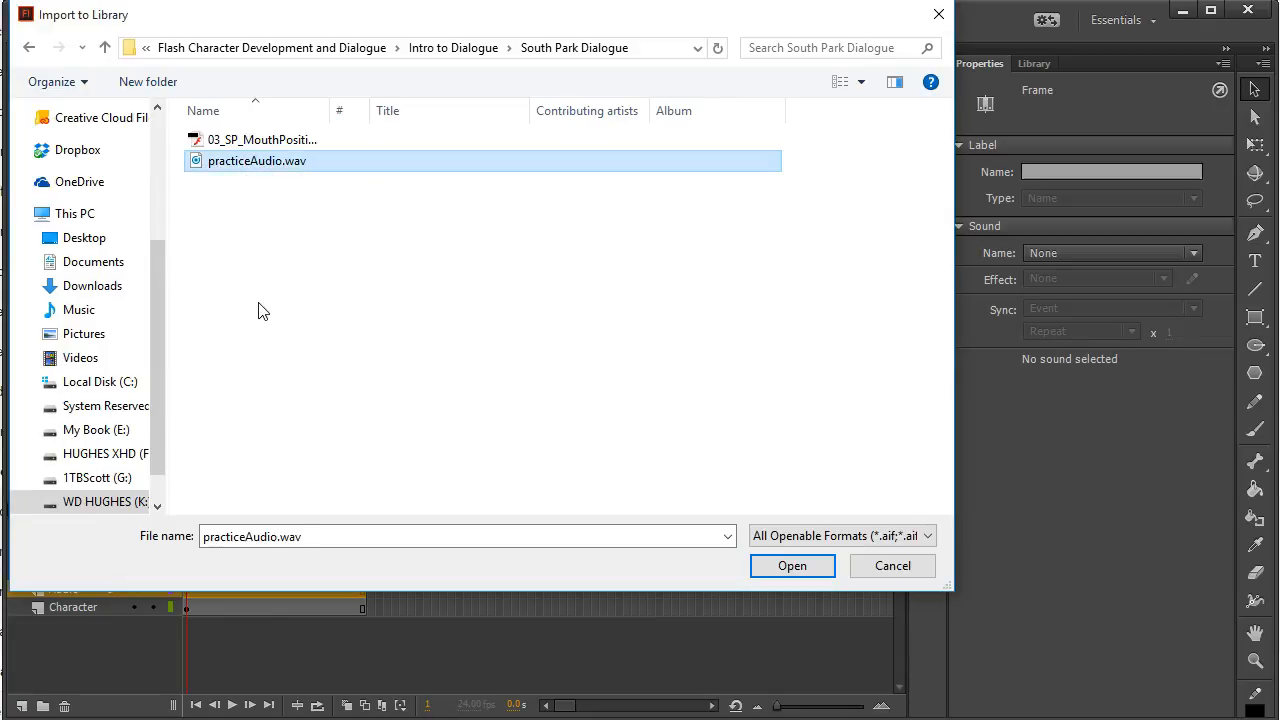
{"action": "left_click", "coordinate": [792, 568]}
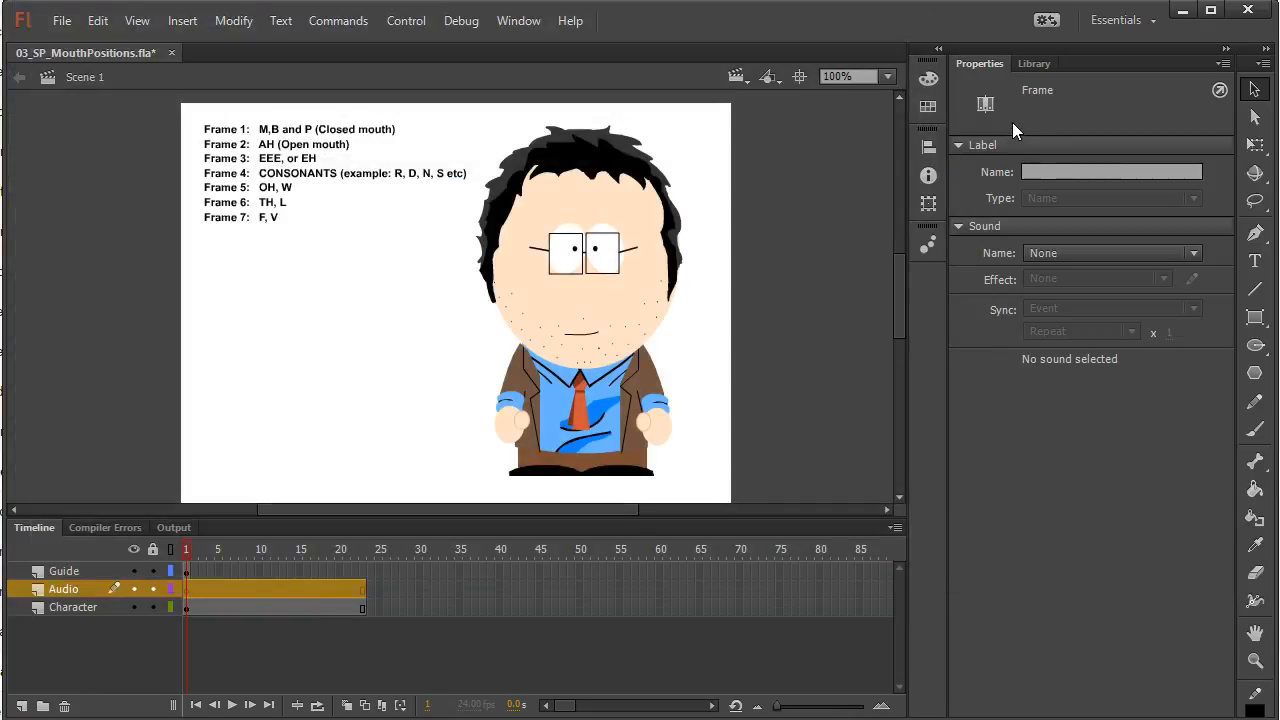
Listen to practiceAudio.wav in the library and place the sound on the Audio layer starting at frame 1
{"action": "left_click", "coordinate": [1034, 63]}
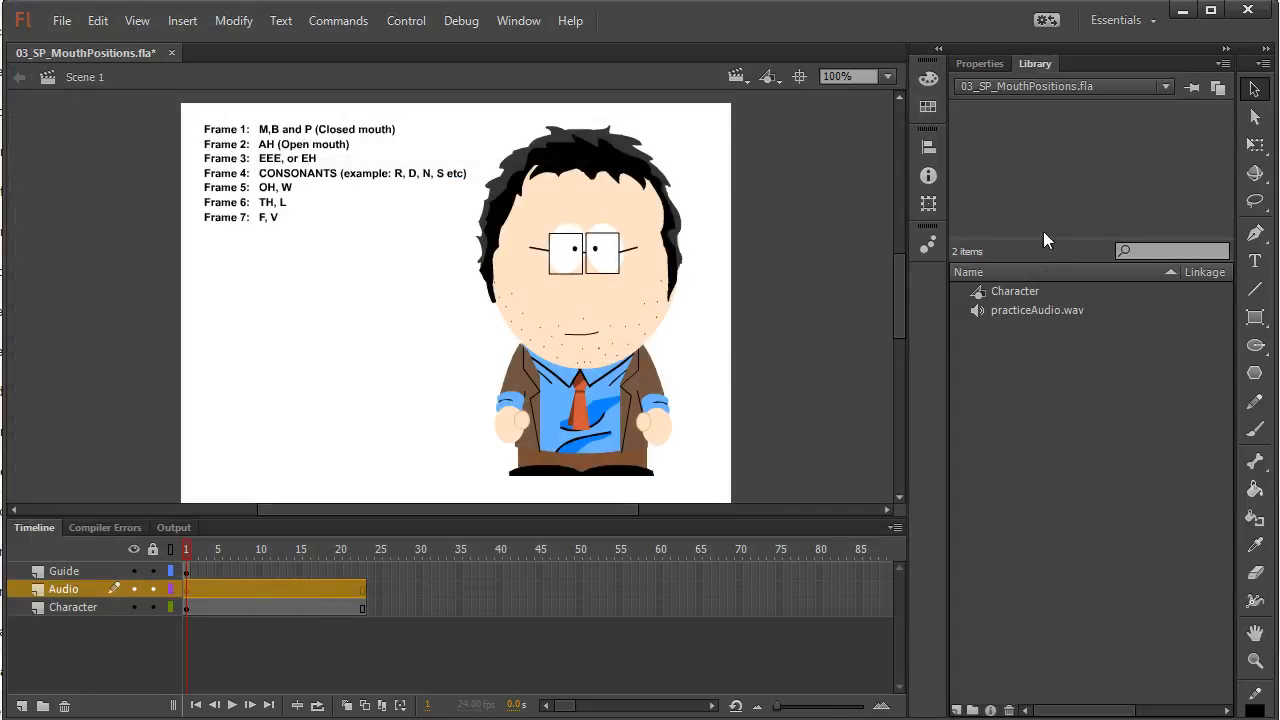
{"action": "left_click", "coordinate": [1023, 309]}
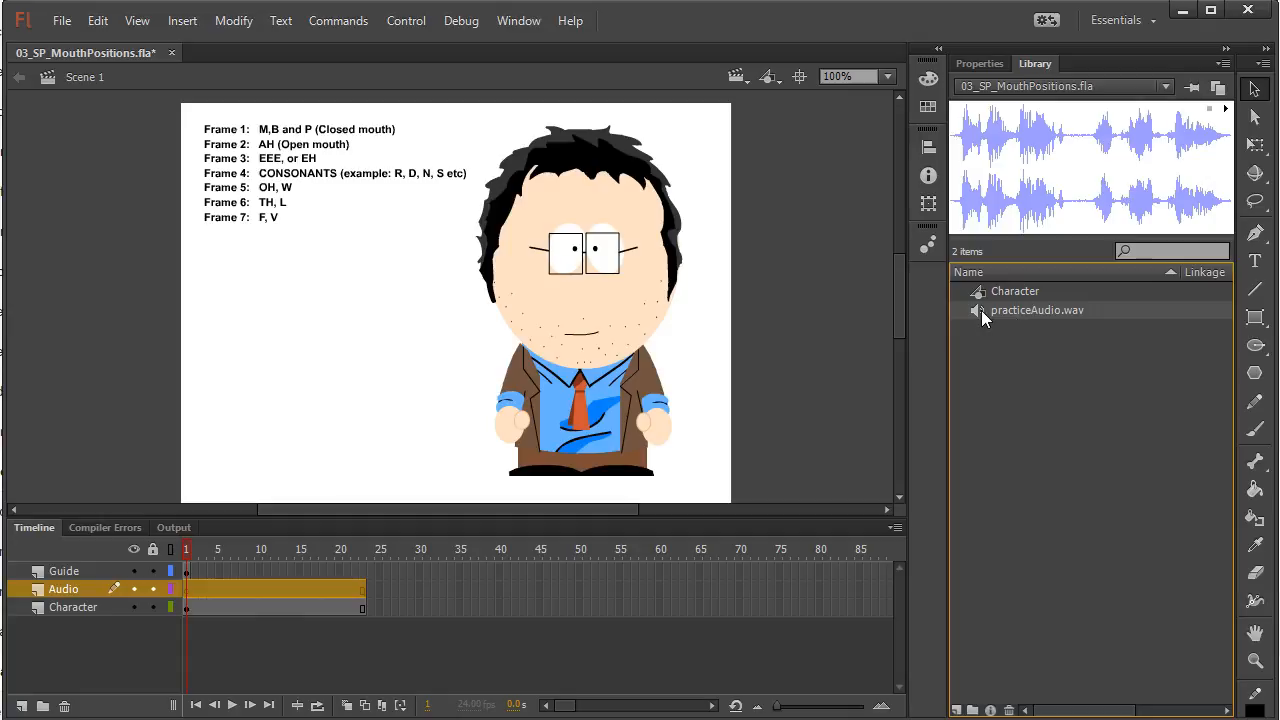
{"action": "left_click", "coordinate": [1226, 110]}
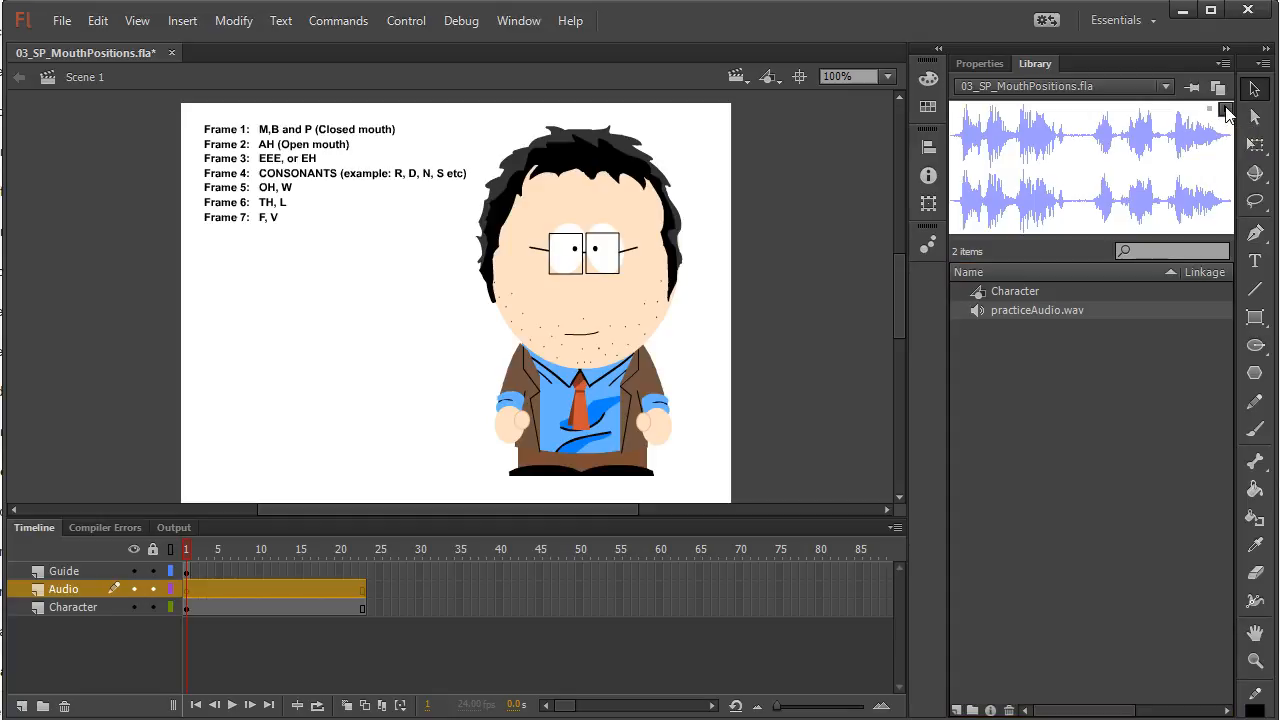
{"action": "left_click_drag", "start_coordinate": [1220, 120], "coordinate": [195, 595]}
{"action": "left_click_drag", "start_coordinate": [1028, 310], "coordinate": [417, 331]}
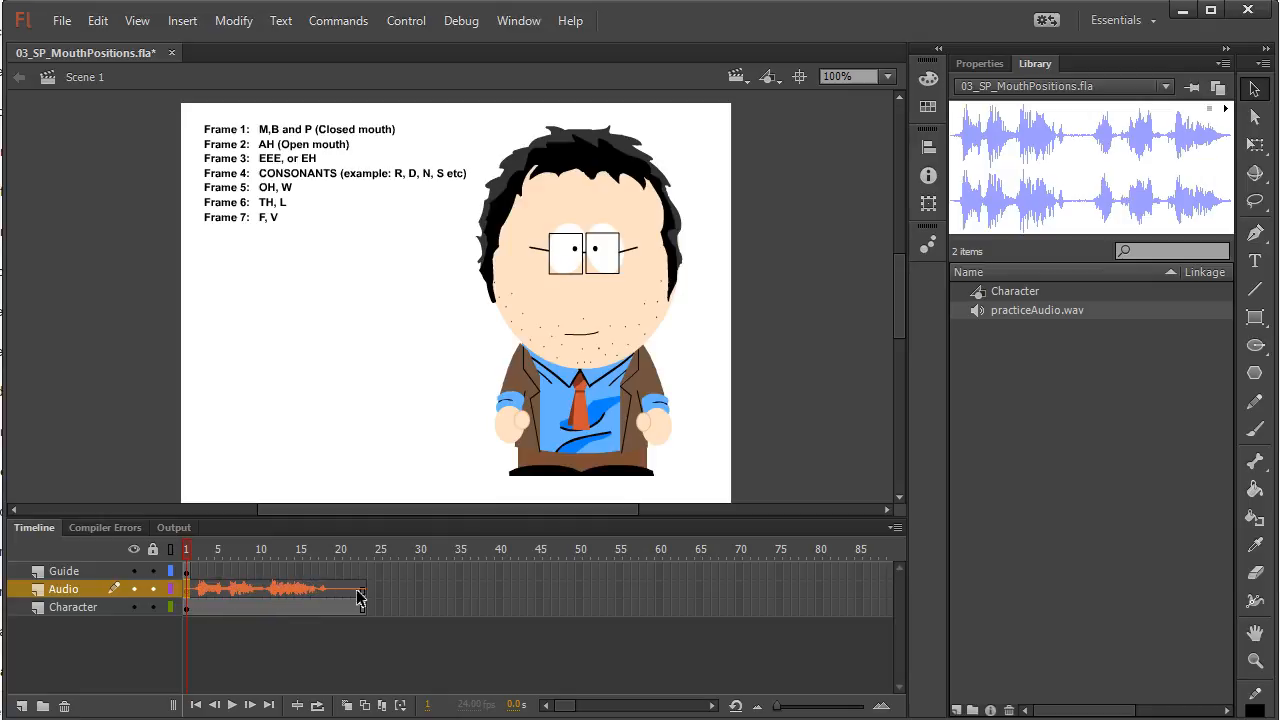
Remove frames 2 to 29 from the Audio and Character layers, keeping only frame 1
{"action": "left_click_drag", "start_coordinate": [410, 613], "coordinate": [233, 600]}
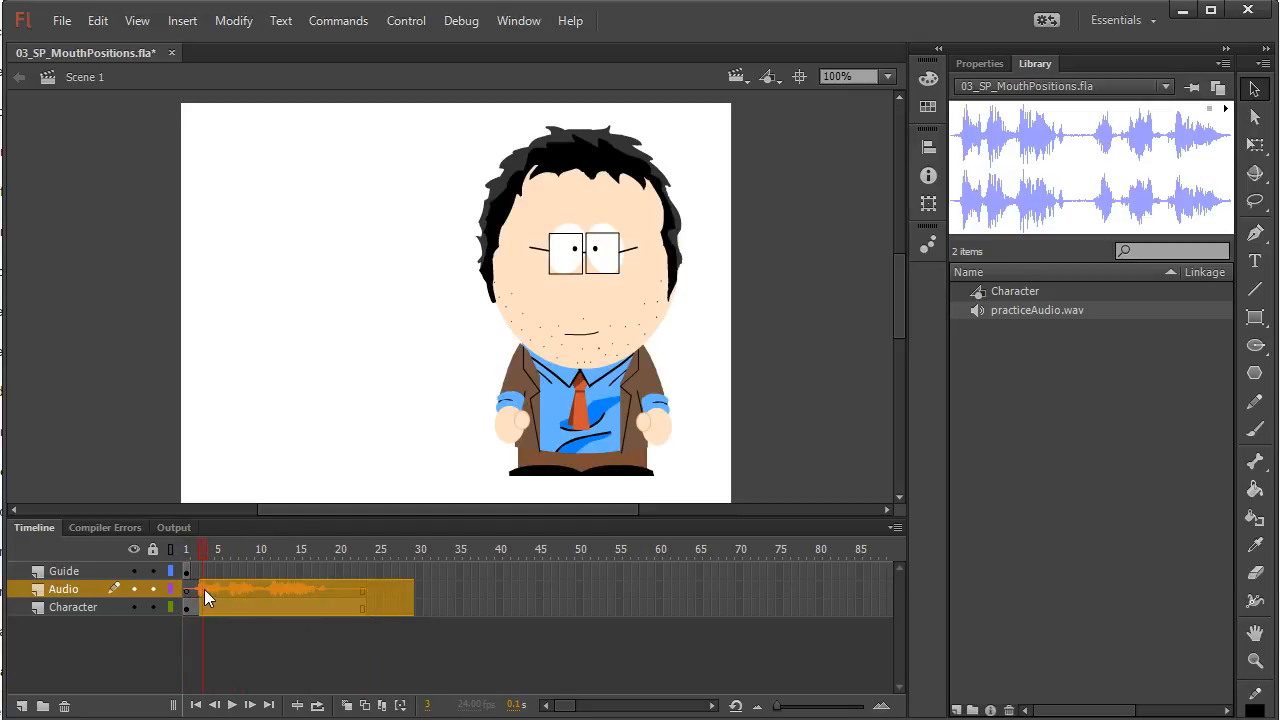
{"action": "left_click", "coordinate": [195, 606]}
{"action": "right_click", "coordinate": [238, 597]}
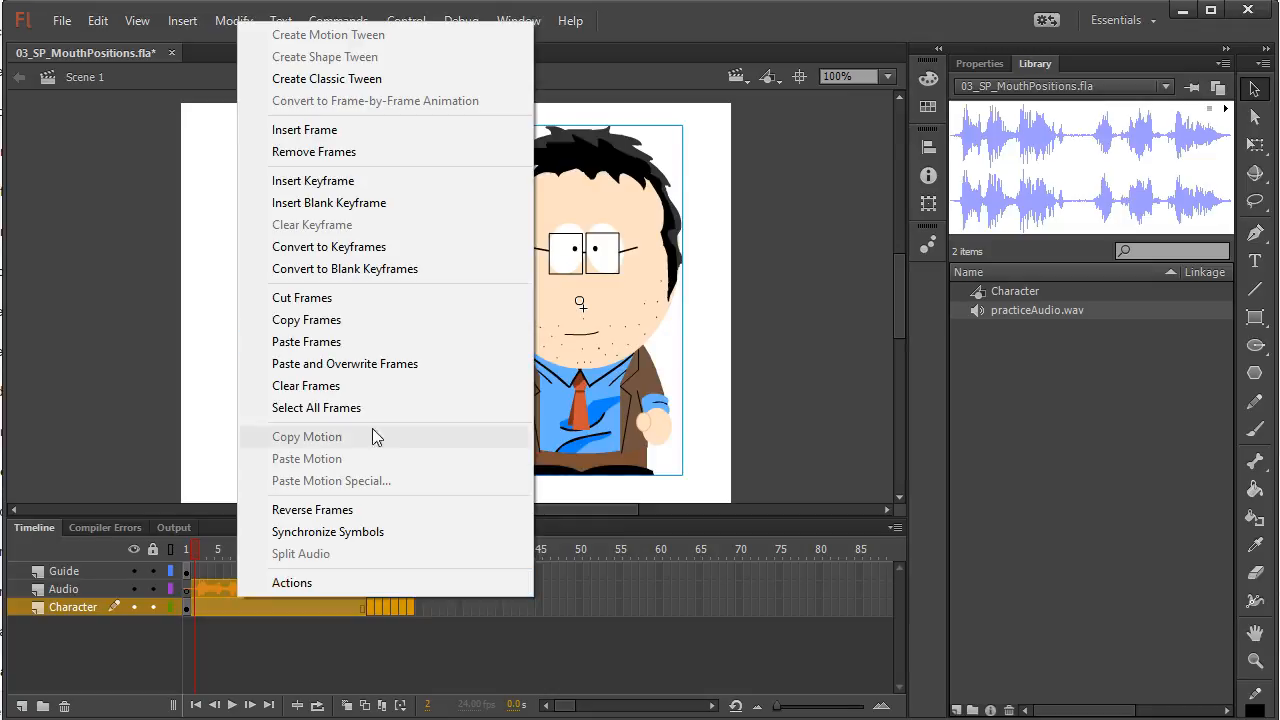
{"action": "left_click", "coordinate": [340, 152]}
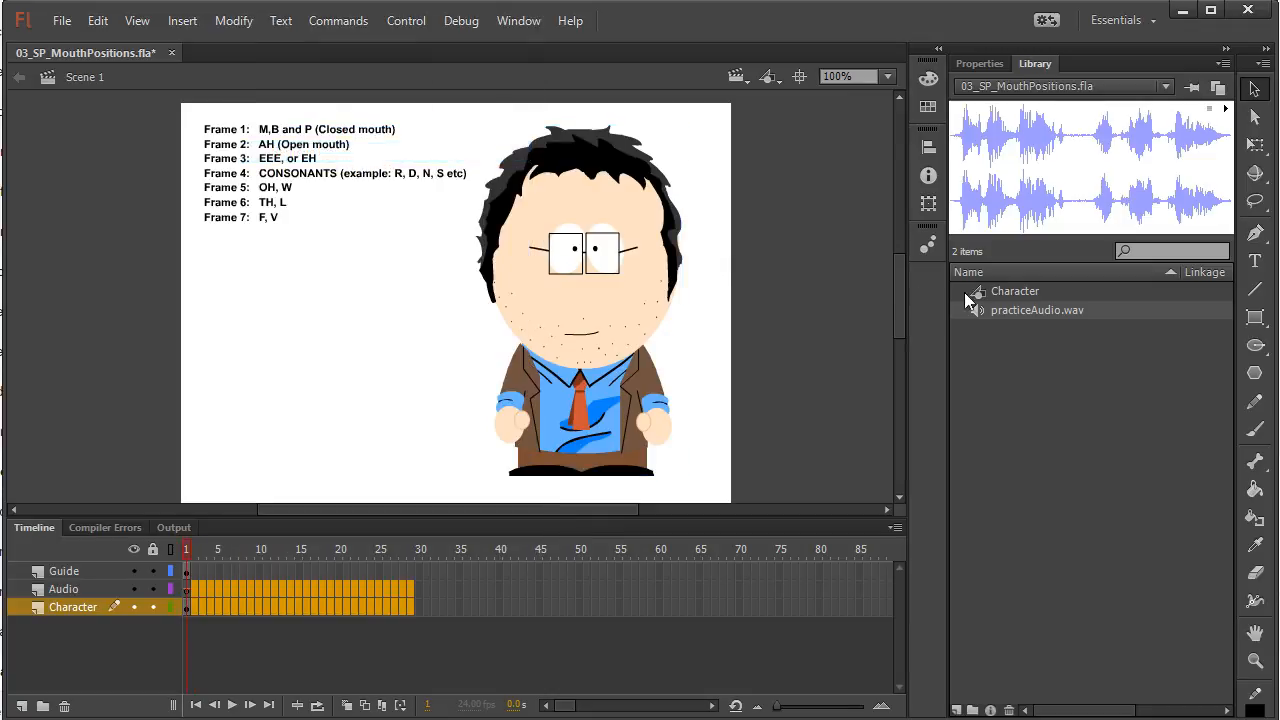
{"action": "left_click", "coordinate": [980, 63]}
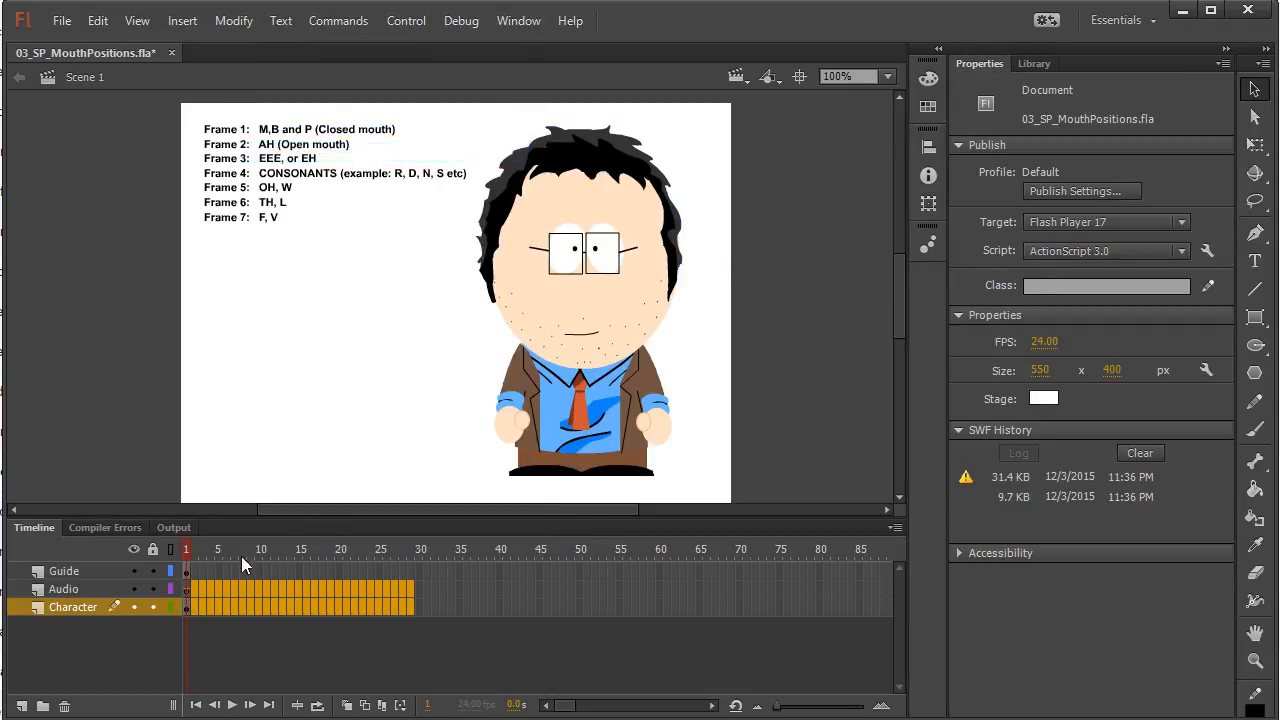
Set the sync of the practiceAudio.wav sound on frame 1 of the Audio layer to Event
{"action": "left_click", "coordinate": [209, 614]}
{"action": "left_click", "coordinate": [187, 589]}
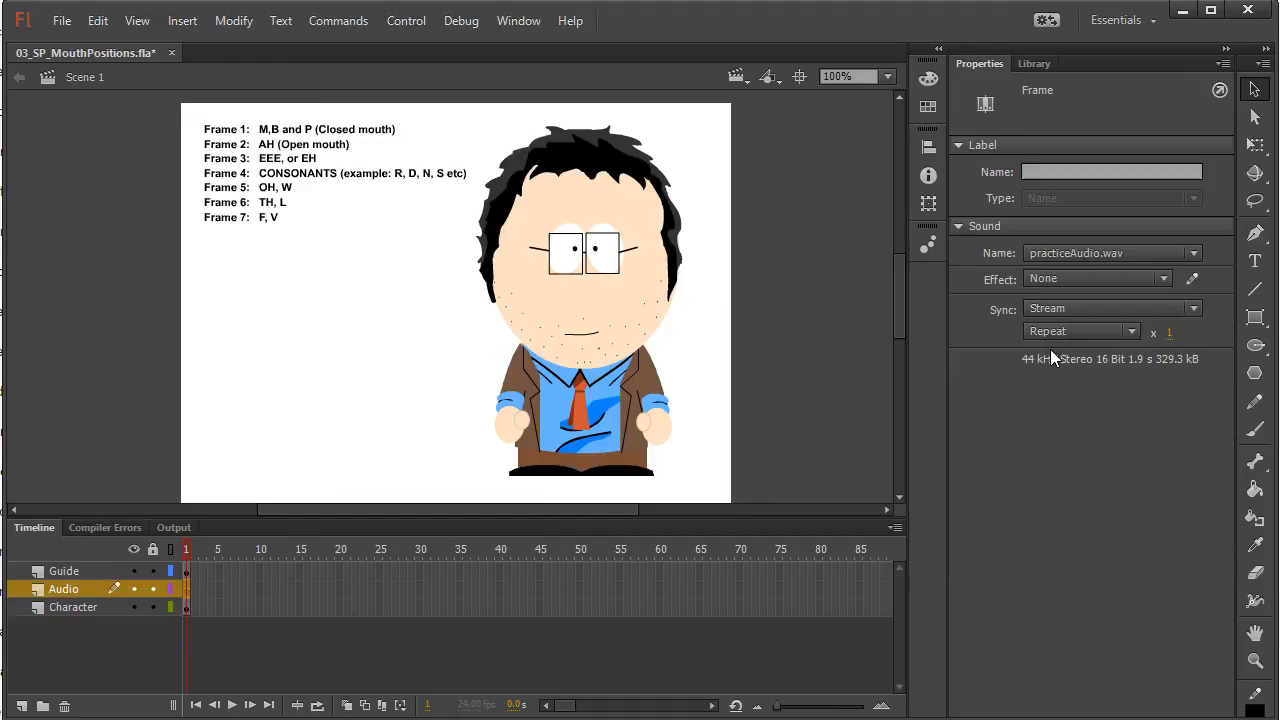
{"action": "left_click", "coordinate": [1080, 331]}
{"action": "left_click", "coordinate": [1039, 307]}
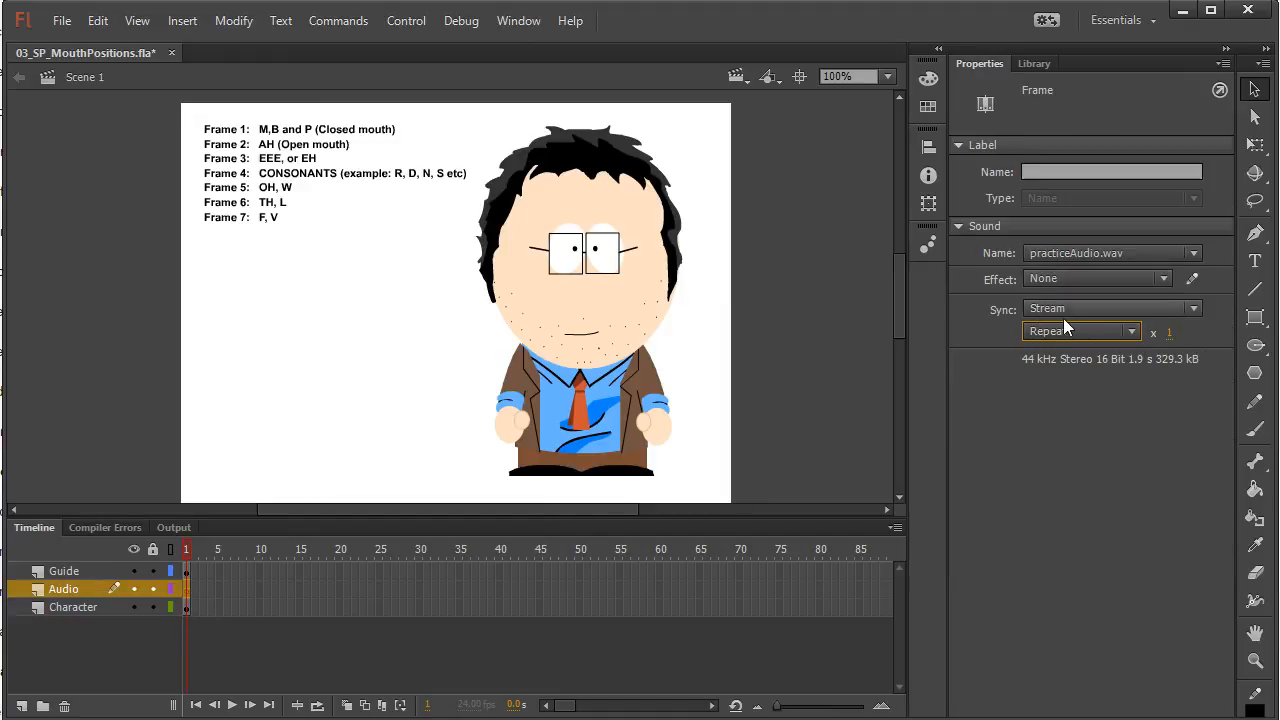
{"action": "left_click", "coordinate": [1062, 305]}
{"action": "left_click", "coordinate": [1068, 326]}
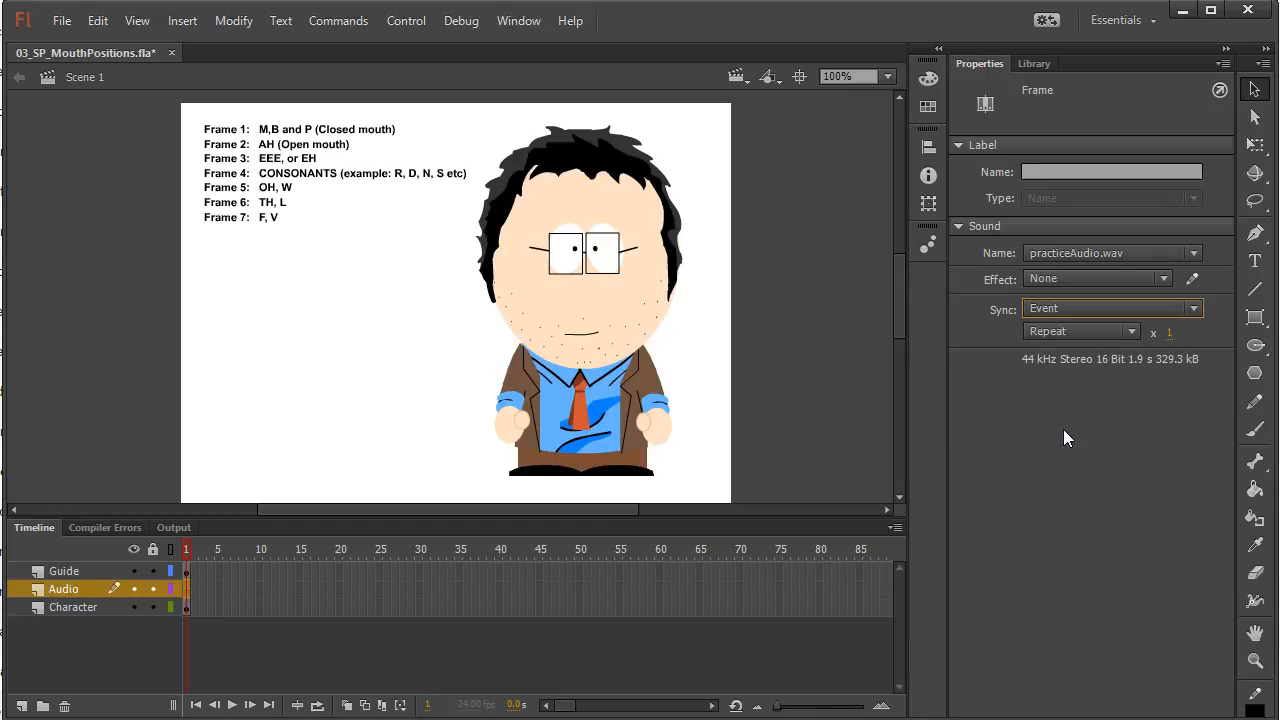
Extend the Audio layer in stages to frame 50 so the whole practiceAudio.wav waveform fits on the timeline
{"action": "left_click", "coordinate": [198, 572]}
{"action": "left_click", "coordinate": [189, 592]}
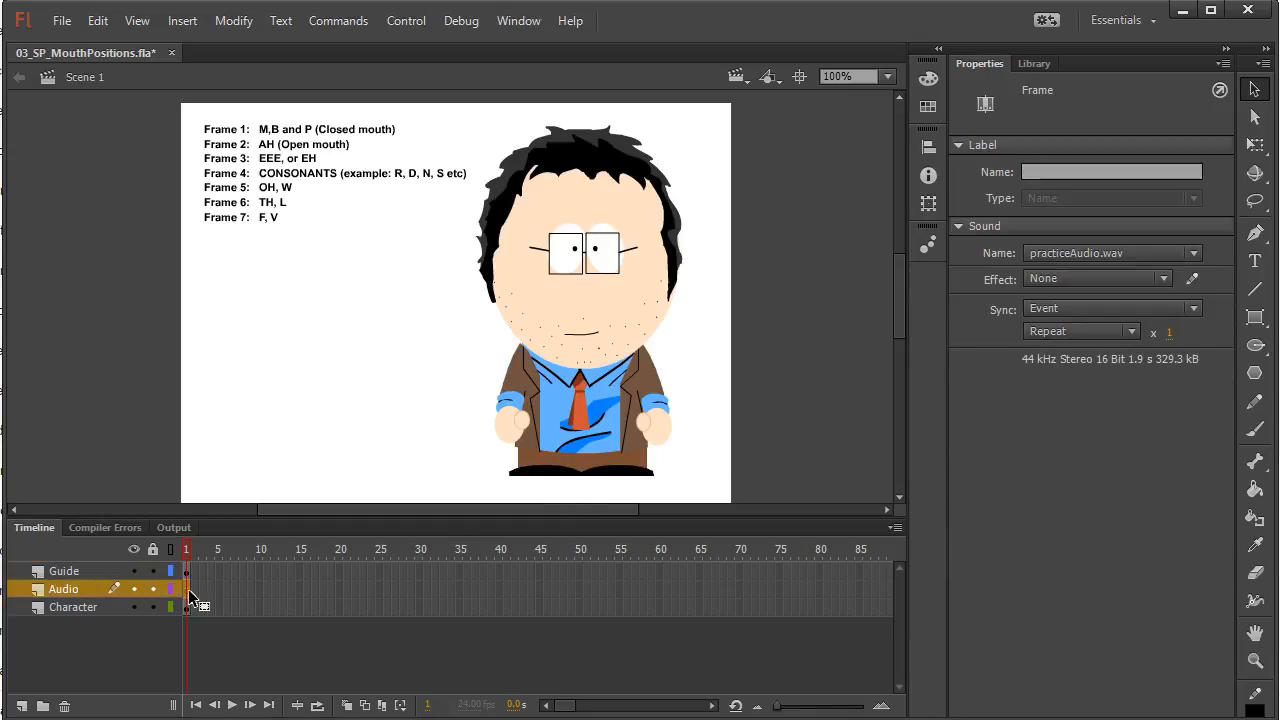
{"action": "left_click", "coordinate": [380, 591]}
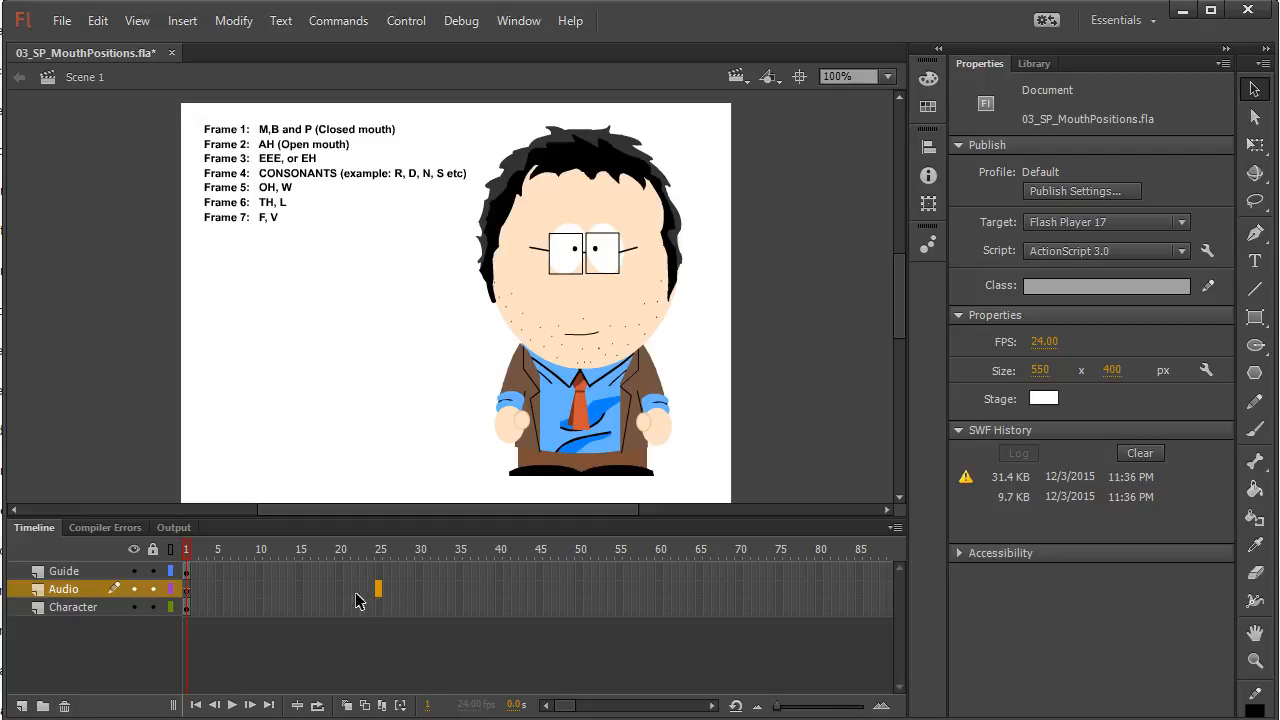
{"action": "key", "text": "F5"}
{"action": "left_click", "coordinate": [412, 589]}
{"action": "key", "text": "F5"}
{"action": "left_click", "coordinate": [451, 591]}
{"action": "key", "text": "F5"}
{"action": "left_click", "coordinate": [506, 590]}
{"action": "key", "text": "F5"}
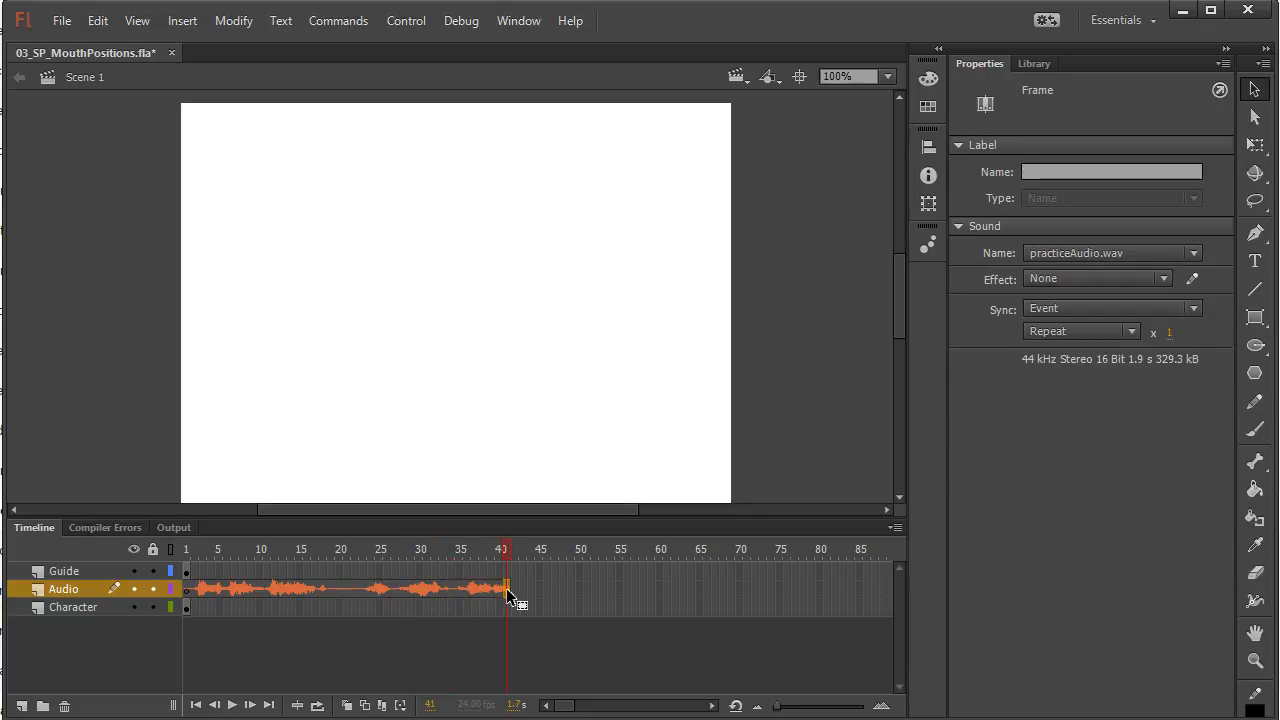
{"action": "left_click", "coordinate": [546, 590]}
{"action": "key", "text": "F5"}
{"action": "left_click", "coordinate": [576, 589]}
{"action": "key", "text": "F5"}
Extend the Guide and Character layers to frame 50 and return the playhead to frame 1
{"action": "left_click", "coordinate": [577, 571]}
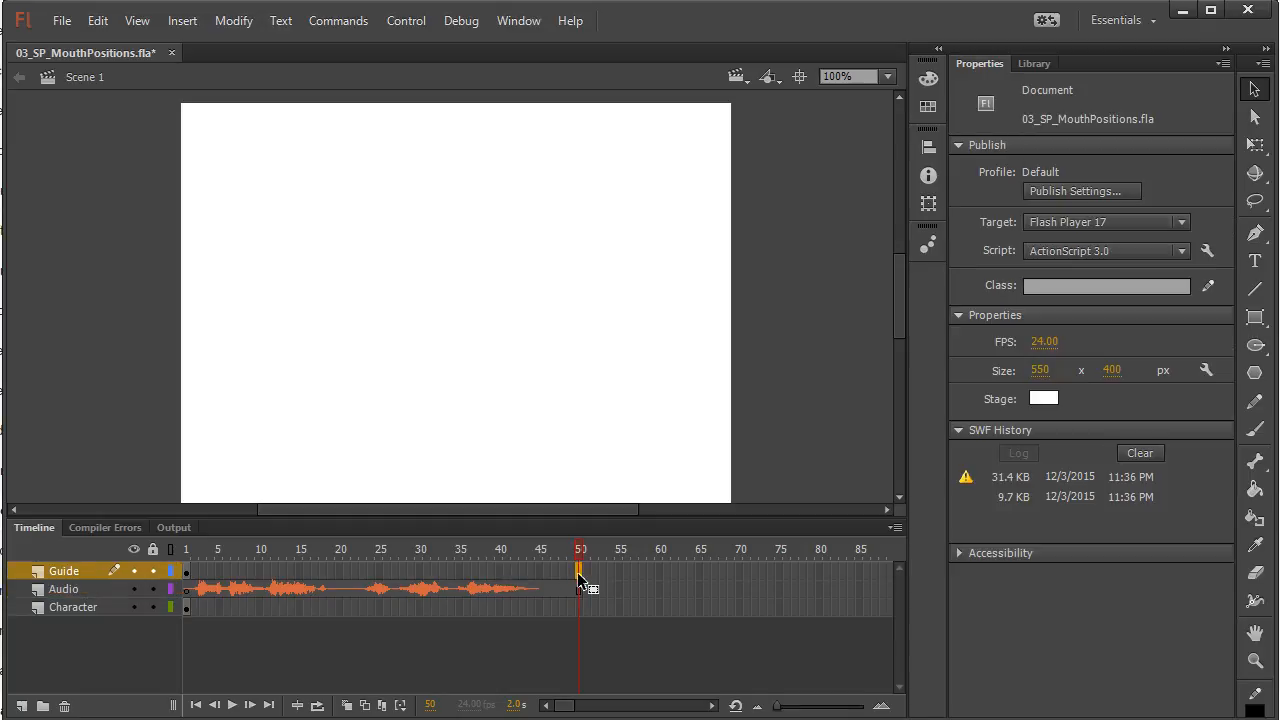
{"action": "left_click", "coordinate": [91, 573]}
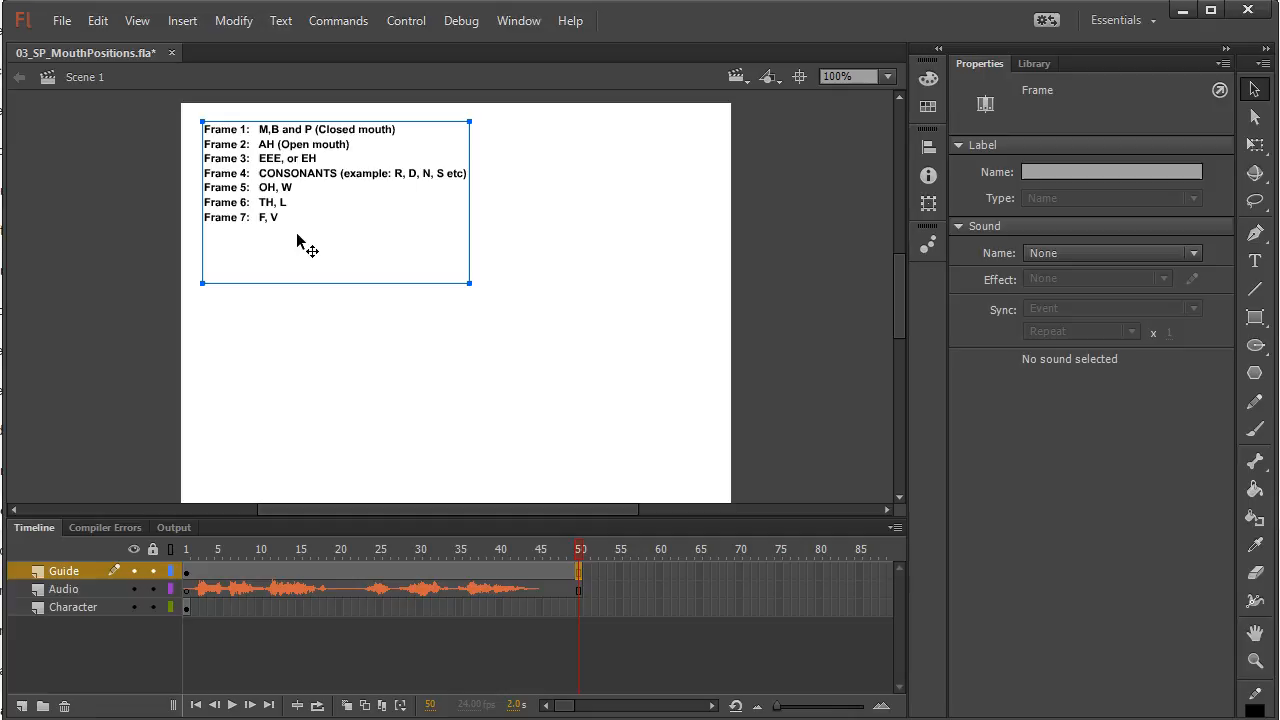
{"action": "left_click", "coordinate": [579, 607]}
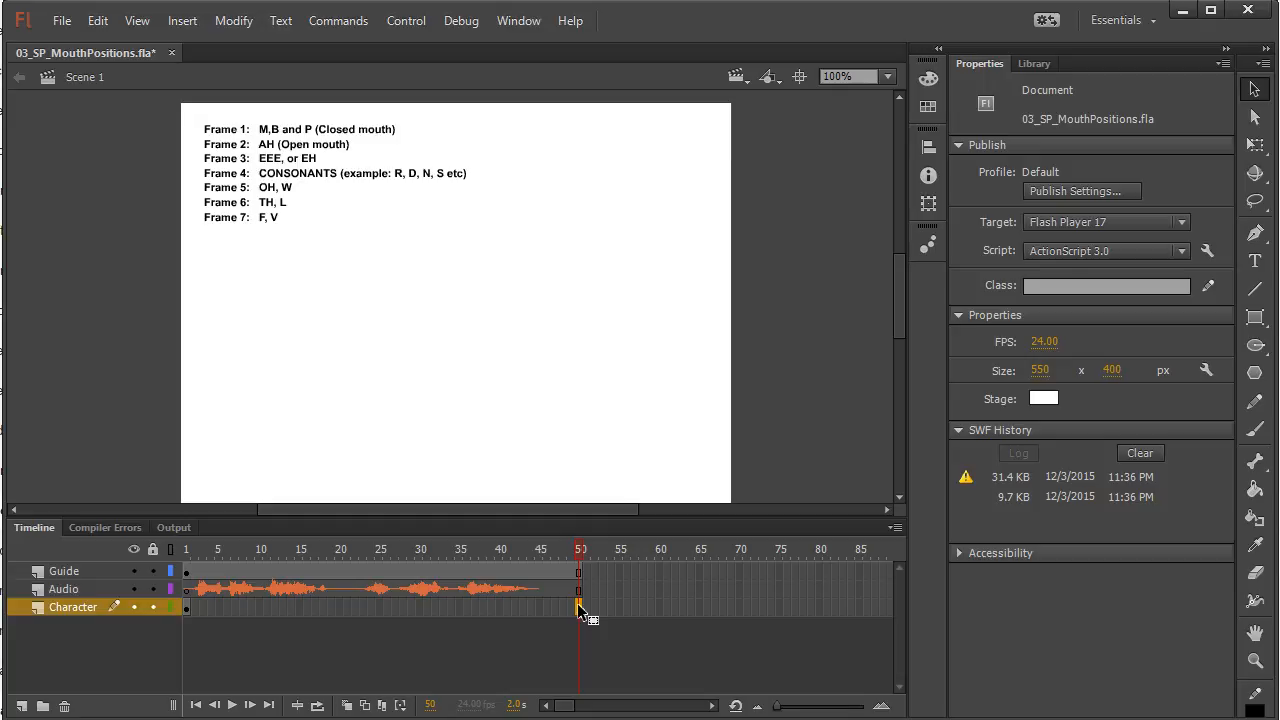
{"action": "key", "text": "F5"}
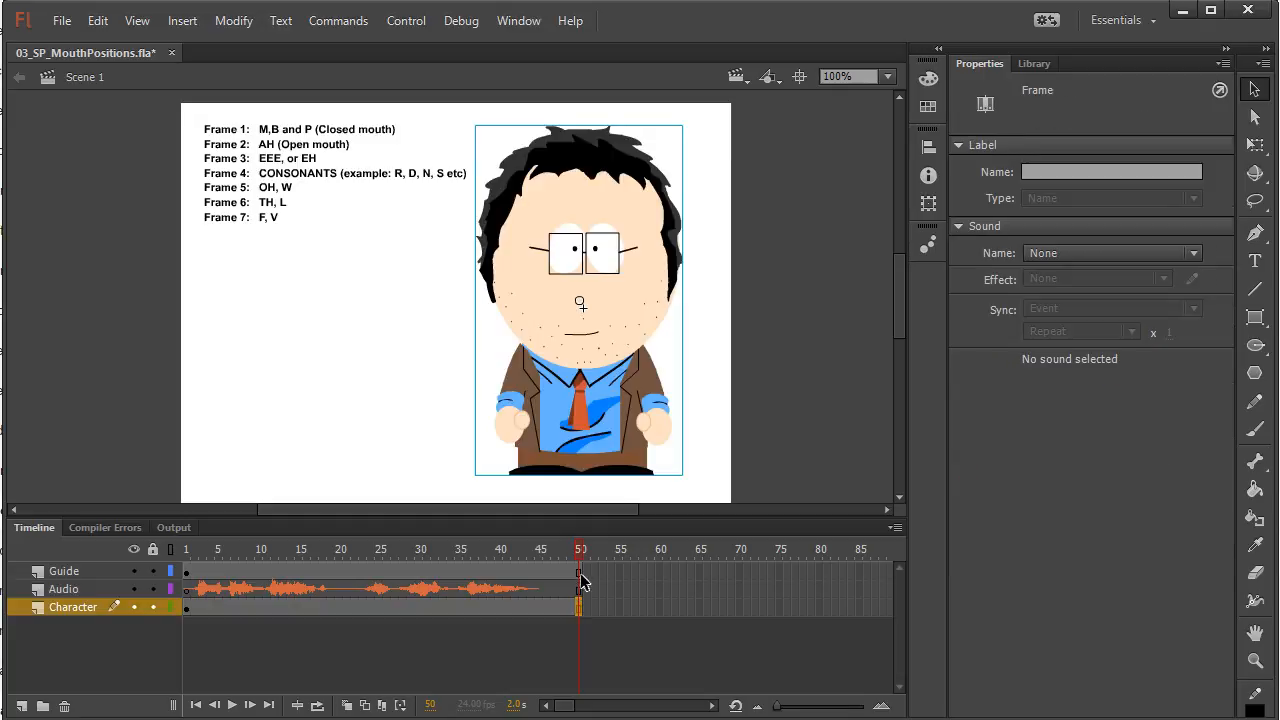
{"action": "left_click_drag", "start_coordinate": [574, 551], "coordinate": [188, 565]}
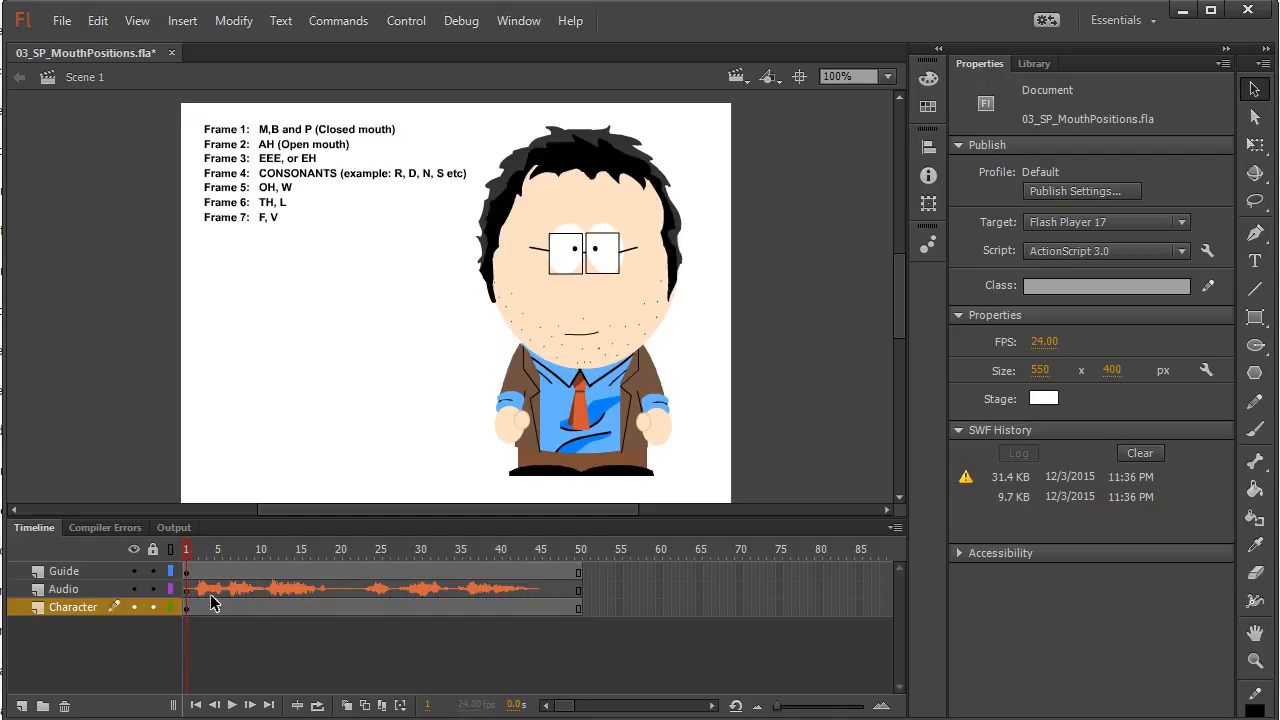
Set the sync of the practiceAudio.wav sound on the Audio layer to Stream
{"action": "left_click", "coordinate": [190, 590]}
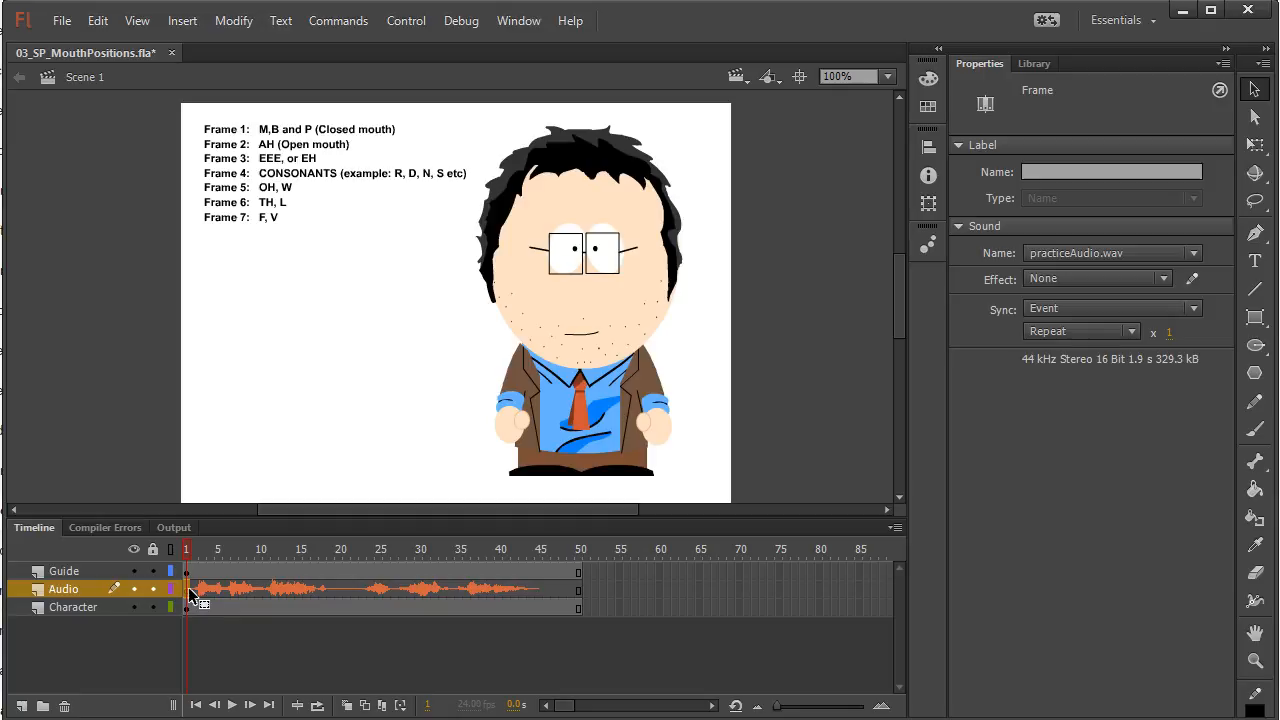
{"action": "left_click", "coordinate": [250, 591]}
{"action": "left_click", "coordinate": [283, 593]}
{"action": "left_click", "coordinate": [342, 597]}
{"action": "left_click", "coordinate": [222, 598]}
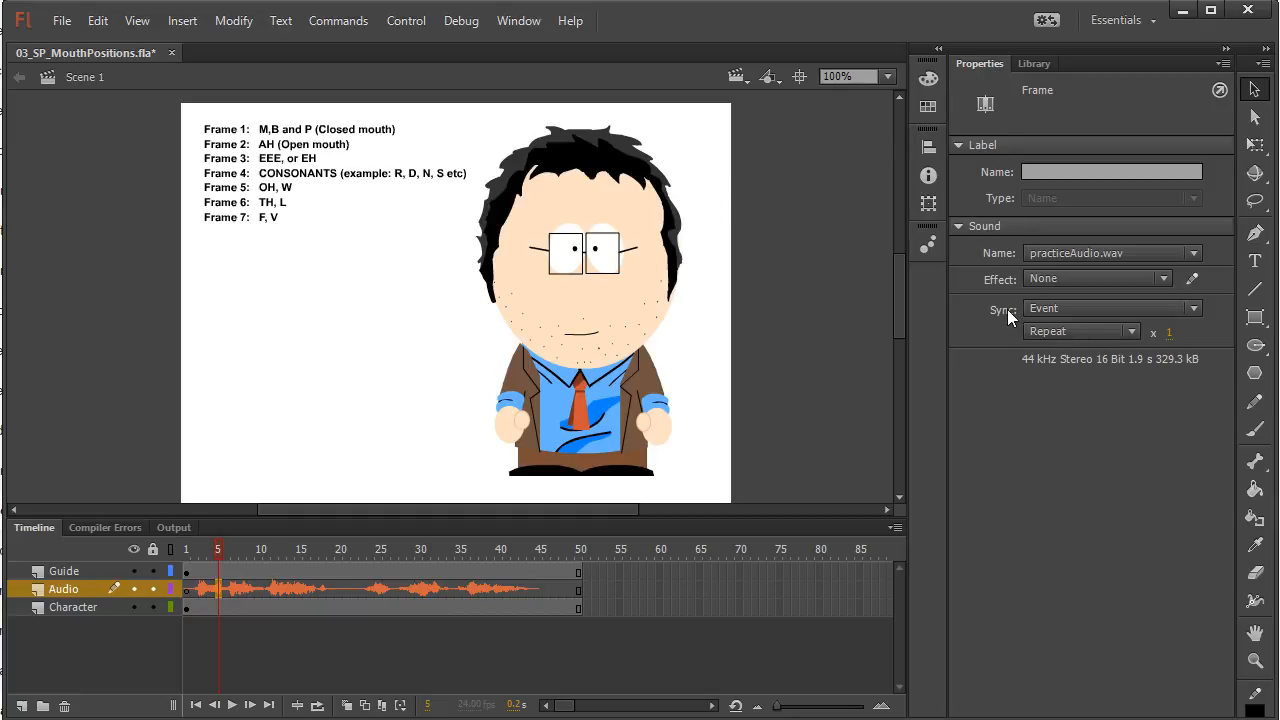
{"action": "left_click", "coordinate": [1034, 308]}
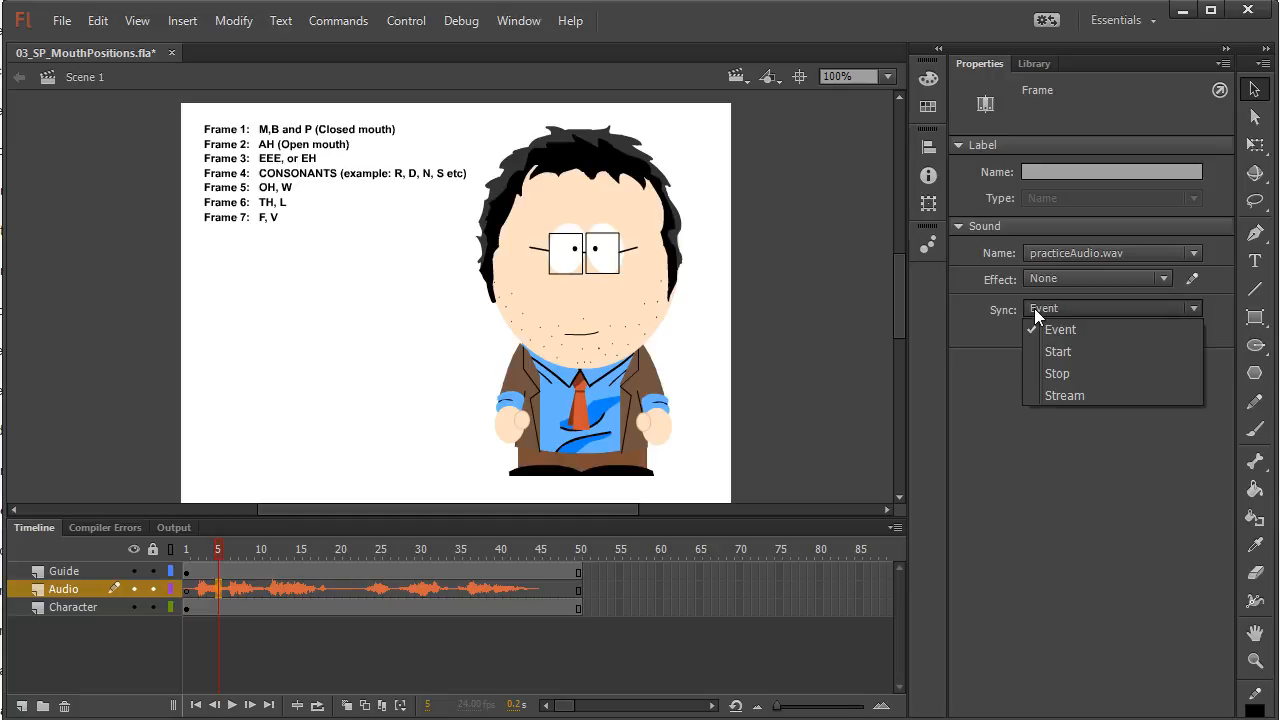
{"action": "left_click", "coordinate": [1064, 394]}
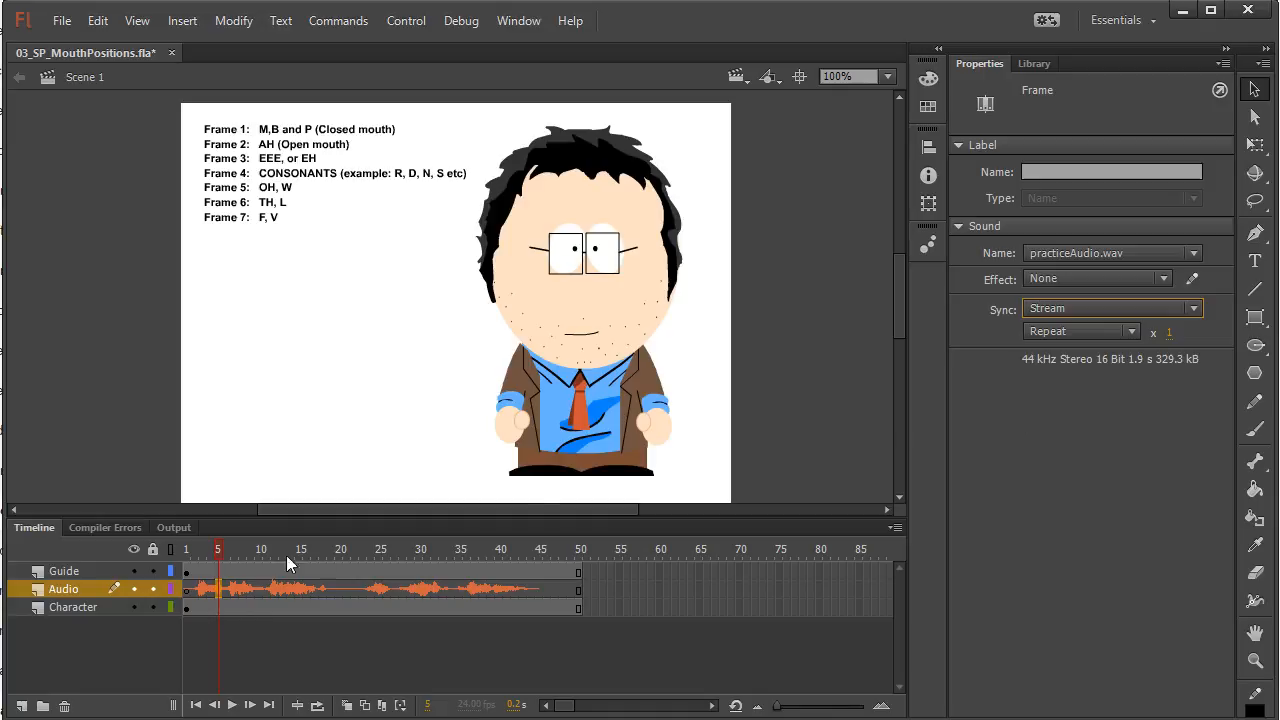
Scrub the playhead through the waveform to hear the dialogue, and return to the first sound at frame 3
{"action": "left_click", "coordinate": [204, 592]}
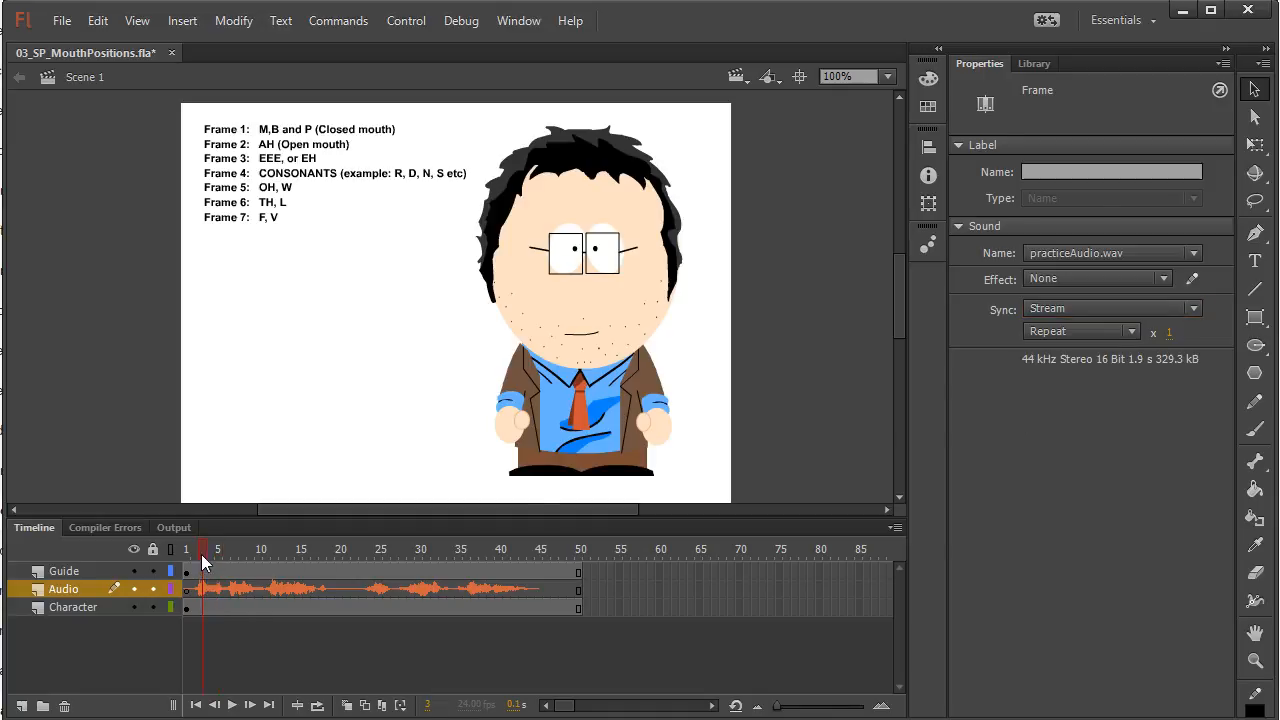
{"action": "left_click", "coordinate": [201, 554]}
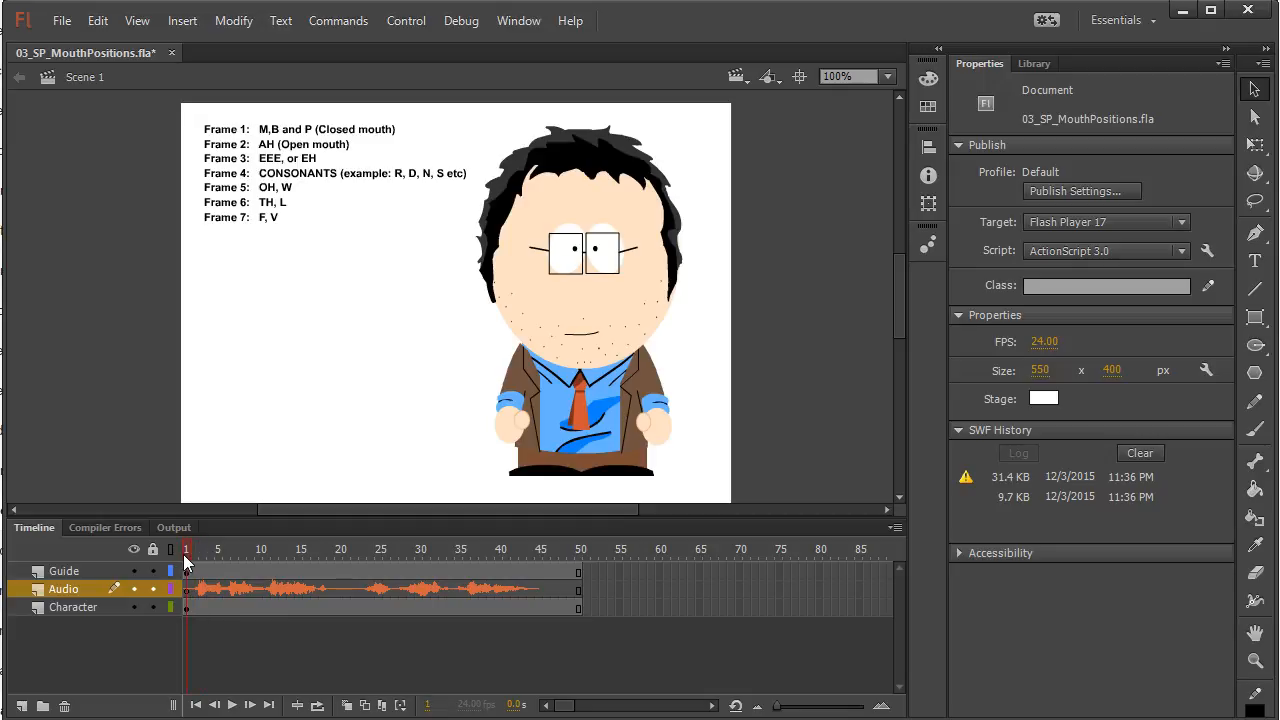
{"action": "left_click", "coordinate": [200, 552]}
{"action": "left_click_drag", "start_coordinate": [246, 551], "coordinate": [537, 561]}
{"action": "left_click", "coordinate": [193, 555]}
{"action": "left_click", "coordinate": [203, 553]}
{"action": "left_click_drag", "start_coordinate": [198, 546], "coordinate": [201, 545]}
Set the timeline frame size to Large and the Audio layer's height to 300%
{"action": "left_click", "coordinate": [895, 530]}
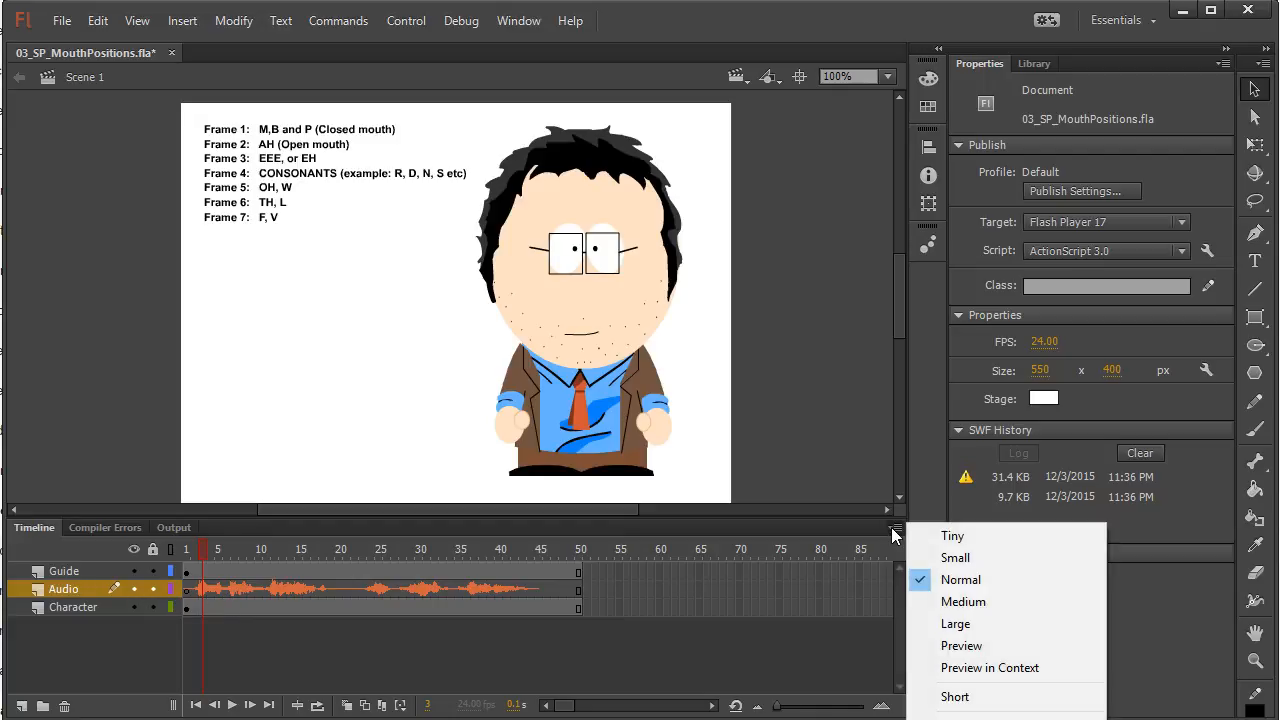
{"action": "left_click", "coordinate": [940, 623]}
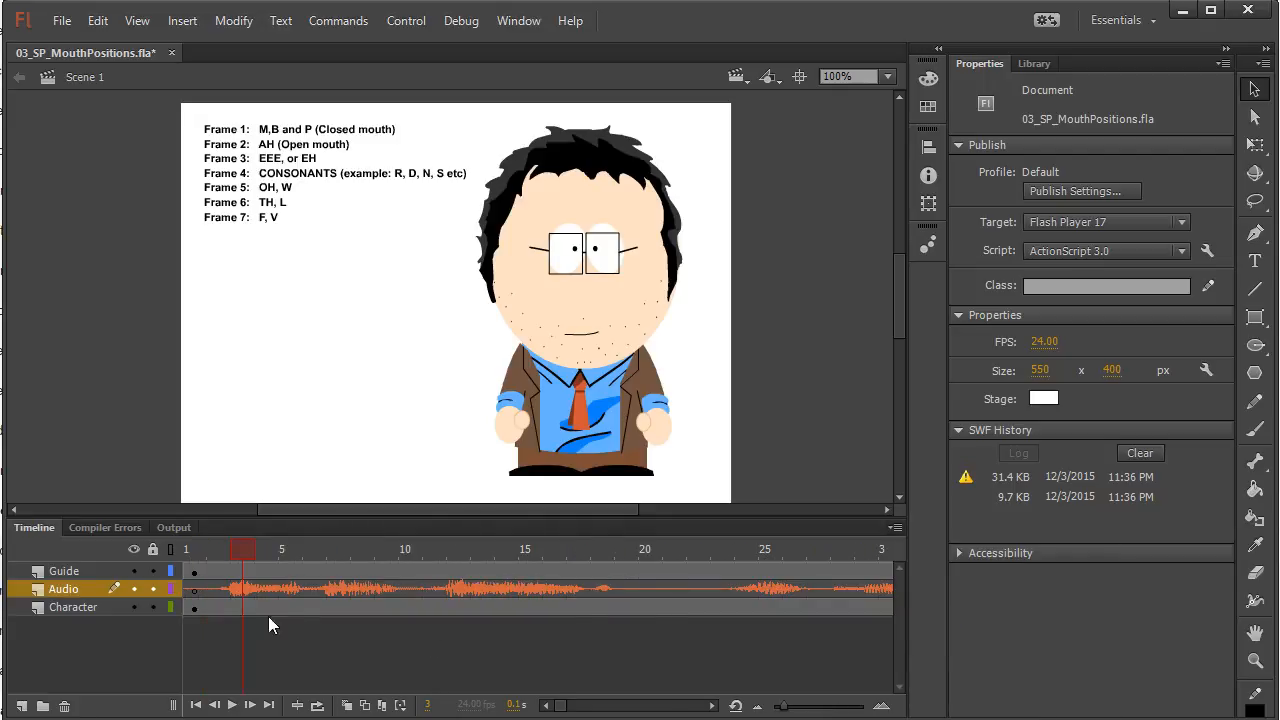
{"action": "right_click", "coordinate": [72, 590]}
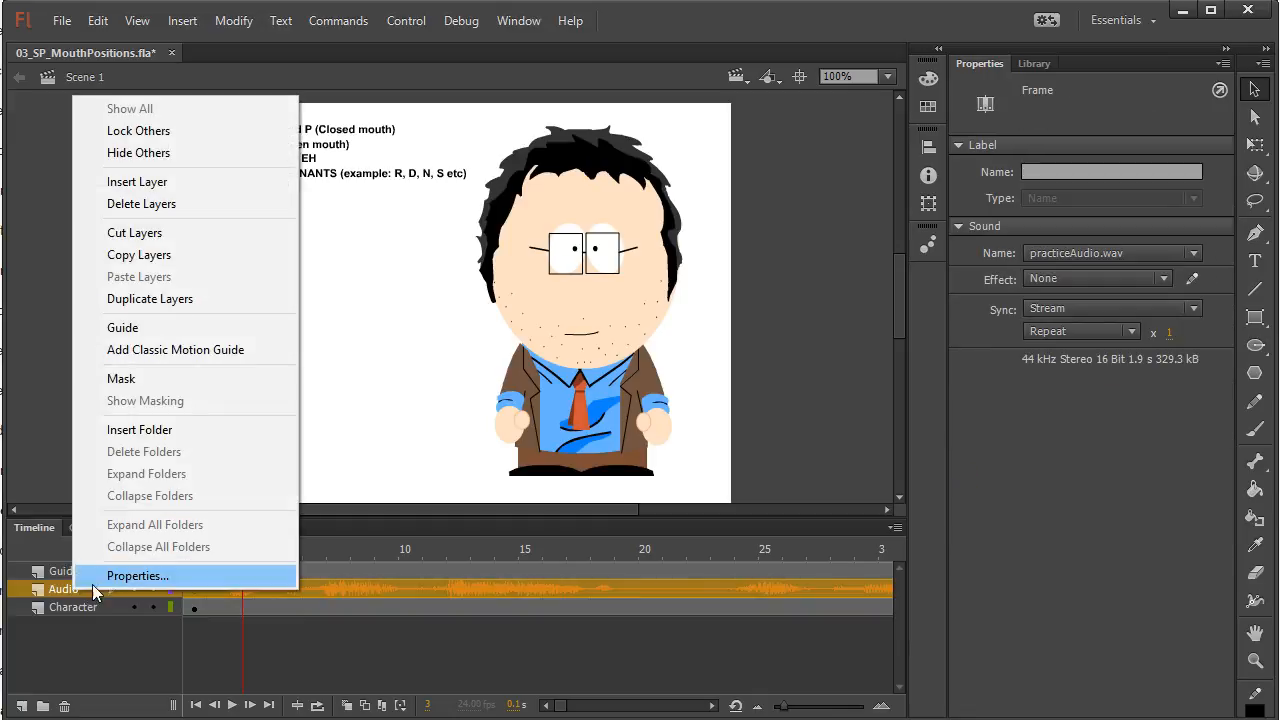
{"action": "left_click", "coordinate": [99, 581]}
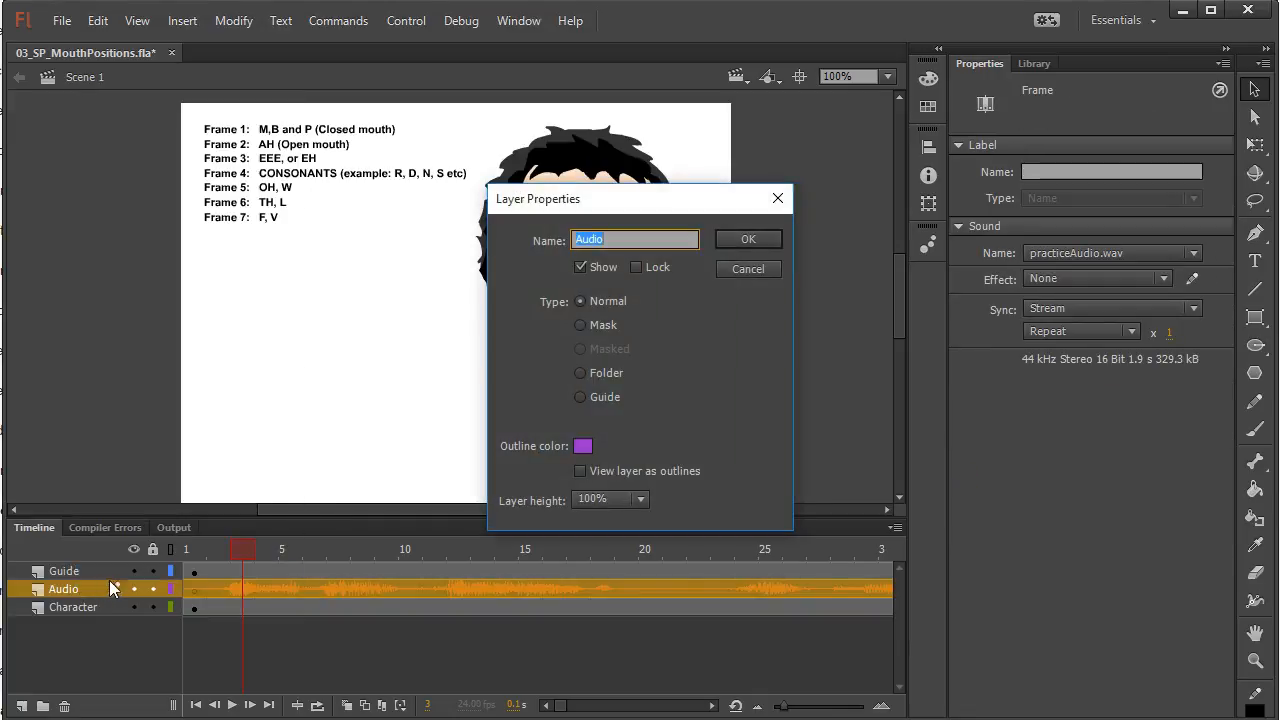
{"action": "left_click", "coordinate": [637, 499]}
{"action": "left_click", "coordinate": [629, 562]}
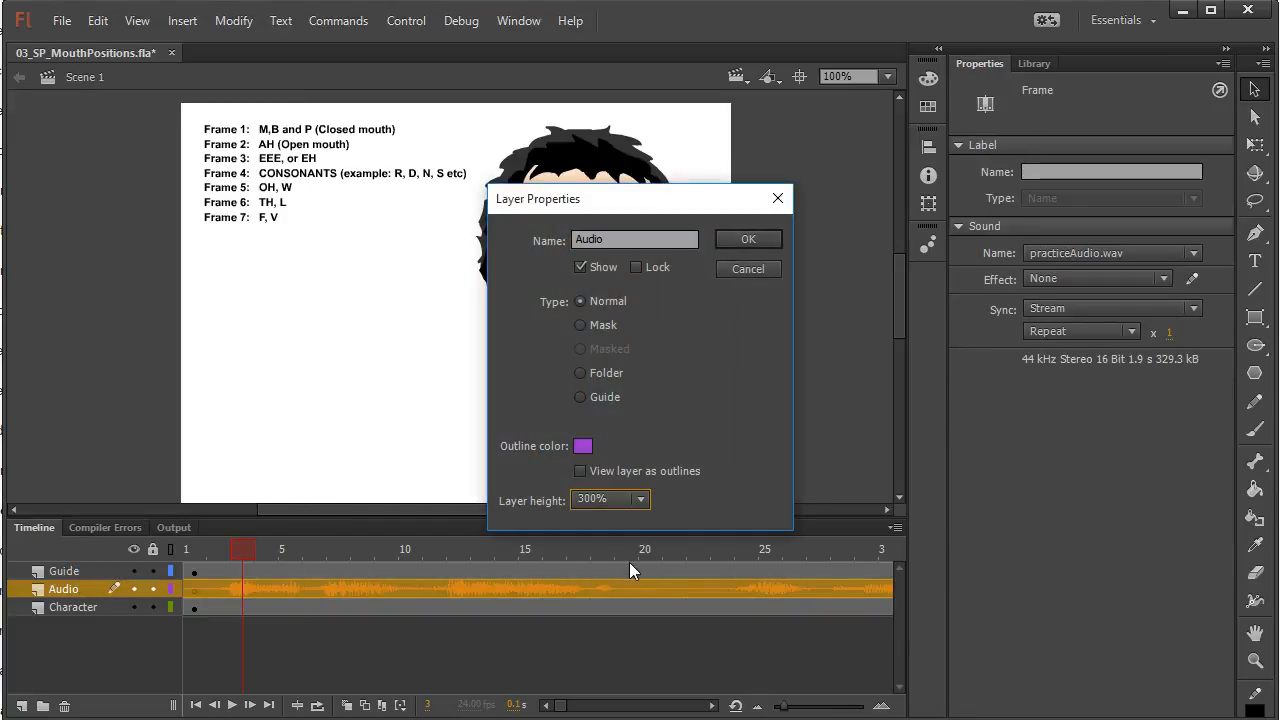
{"action": "left_click", "coordinate": [744, 241]}
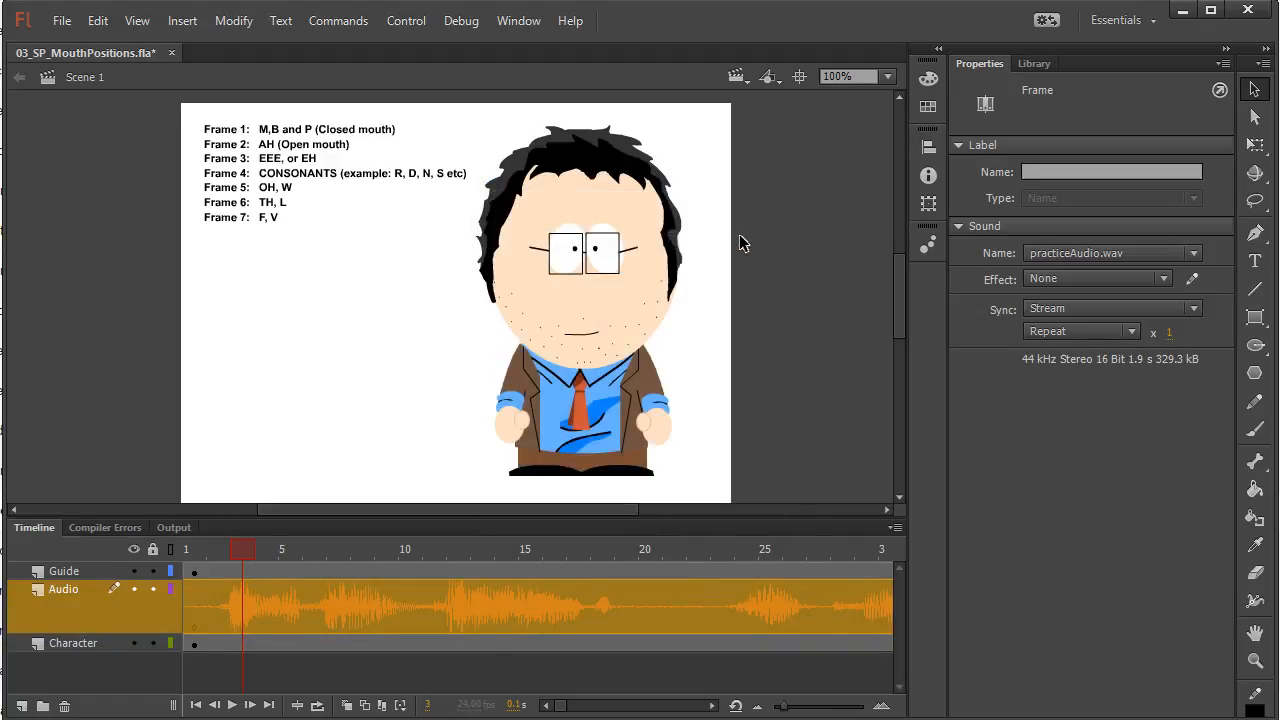
Scrub the opening frames for the start of the first word and insert a keyframe at frame 2 of the Character layer
{"action": "left_click", "coordinate": [195, 645]}
{"action": "left_click", "coordinate": [226, 645]}
{"action": "left_click", "coordinate": [266, 645]}
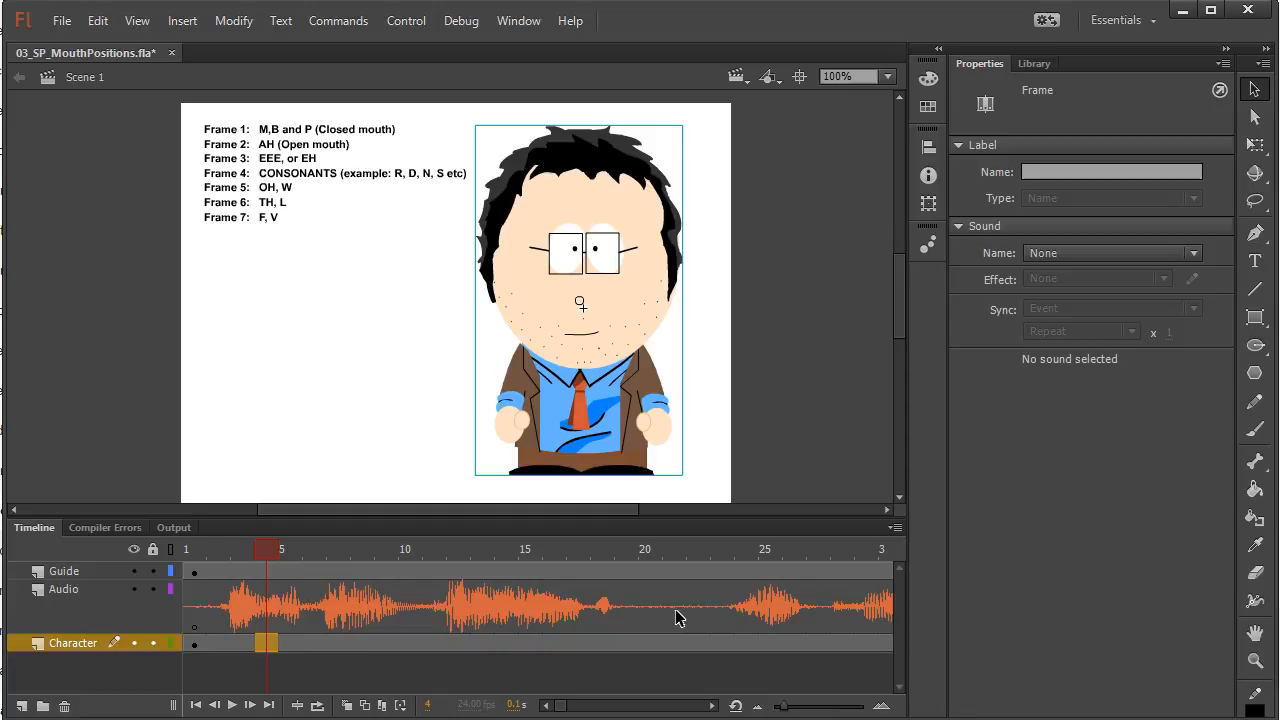
{"action": "left_click", "coordinate": [196, 552]}
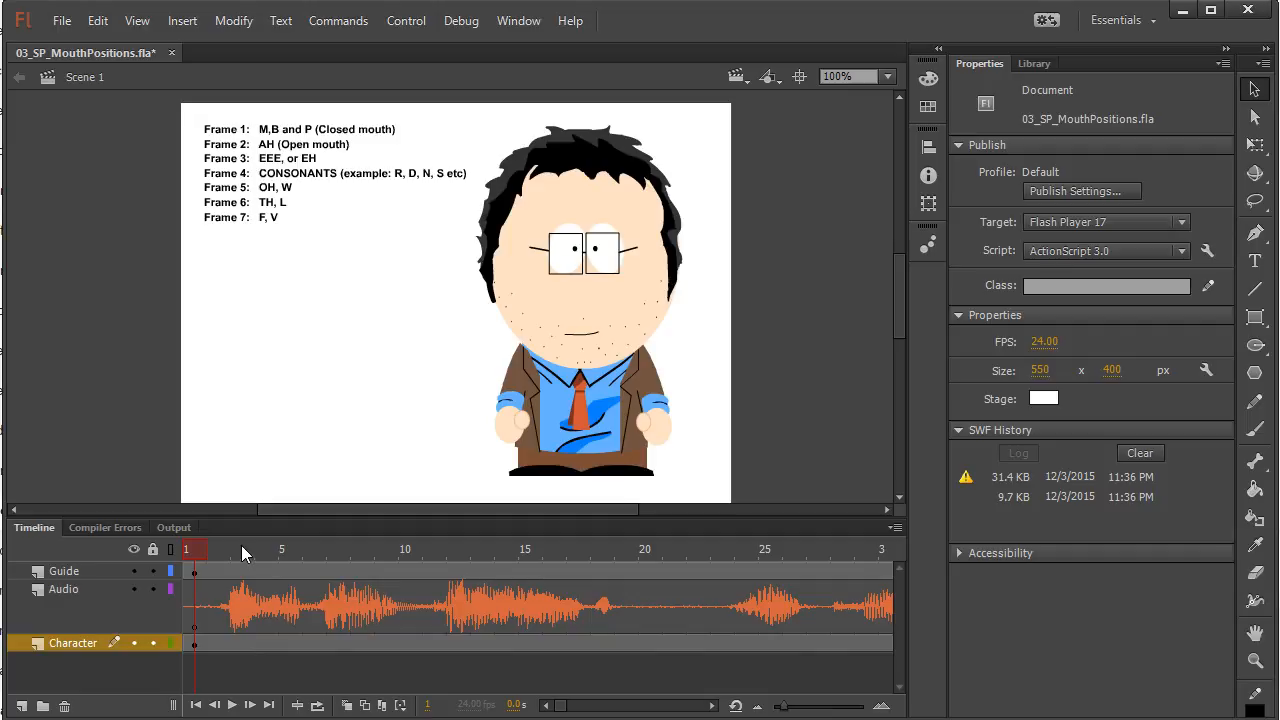
{"action": "mouse_move", "coordinate": [198, 549]}
{"action": "left_mouse_down"}
{"action": "mouse_move", "coordinate": [240, 547]}
{"action": "mouse_move", "coordinate": [214, 551]}
{"action": "left_mouse_up"}
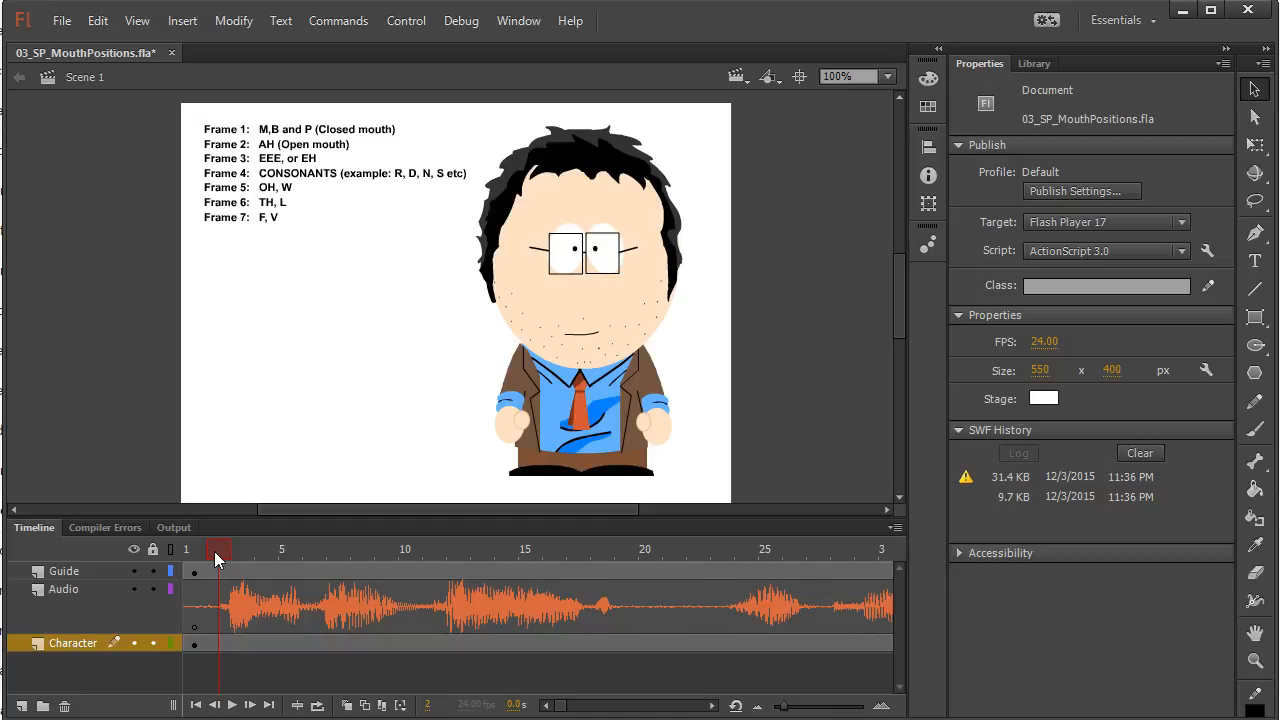
{"action": "mouse_move", "coordinate": [224, 546]}
{"action": "left_mouse_down"}
{"action": "mouse_move", "coordinate": [240, 542]}
{"action": "mouse_move", "coordinate": [223, 544]}
{"action": "left_mouse_up"}
{"action": "left_click", "coordinate": [218, 644]}
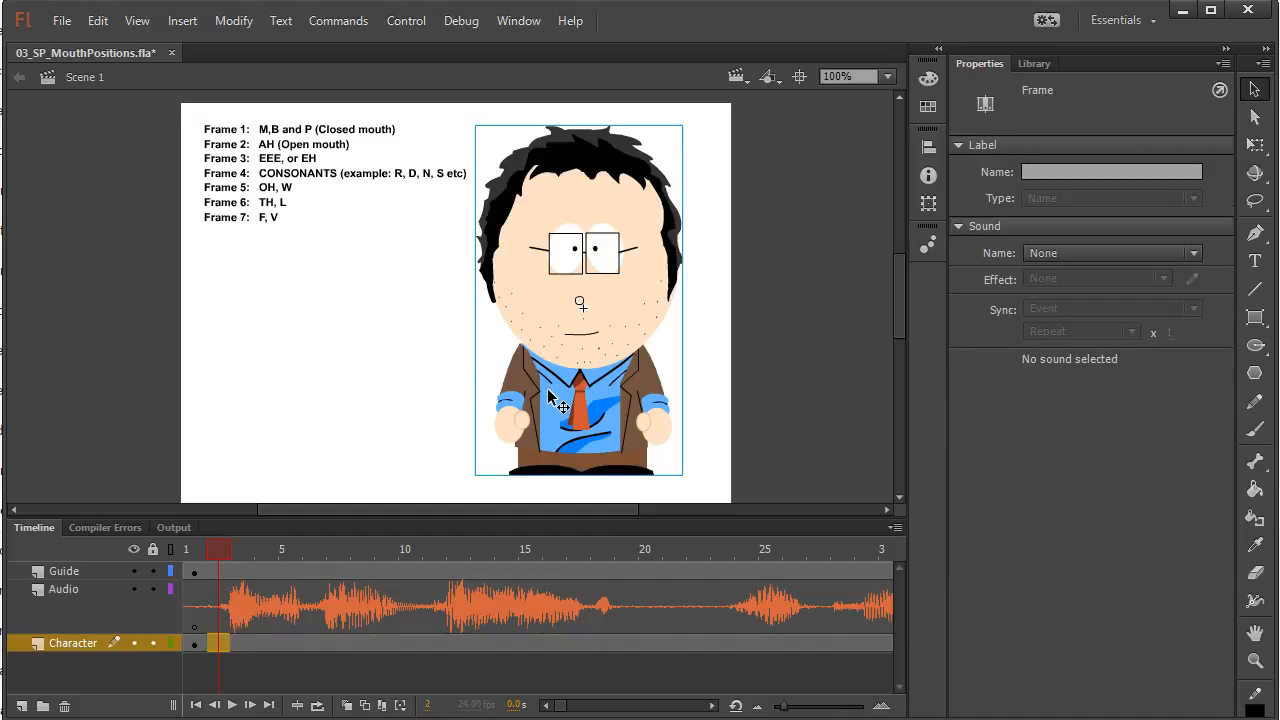
{"action": "key", "text": "F6"}
Set the First frame of the Character instance at frame 2 to 5 for the OH, W mouth
{"action": "left_click", "coordinate": [549, 356]}
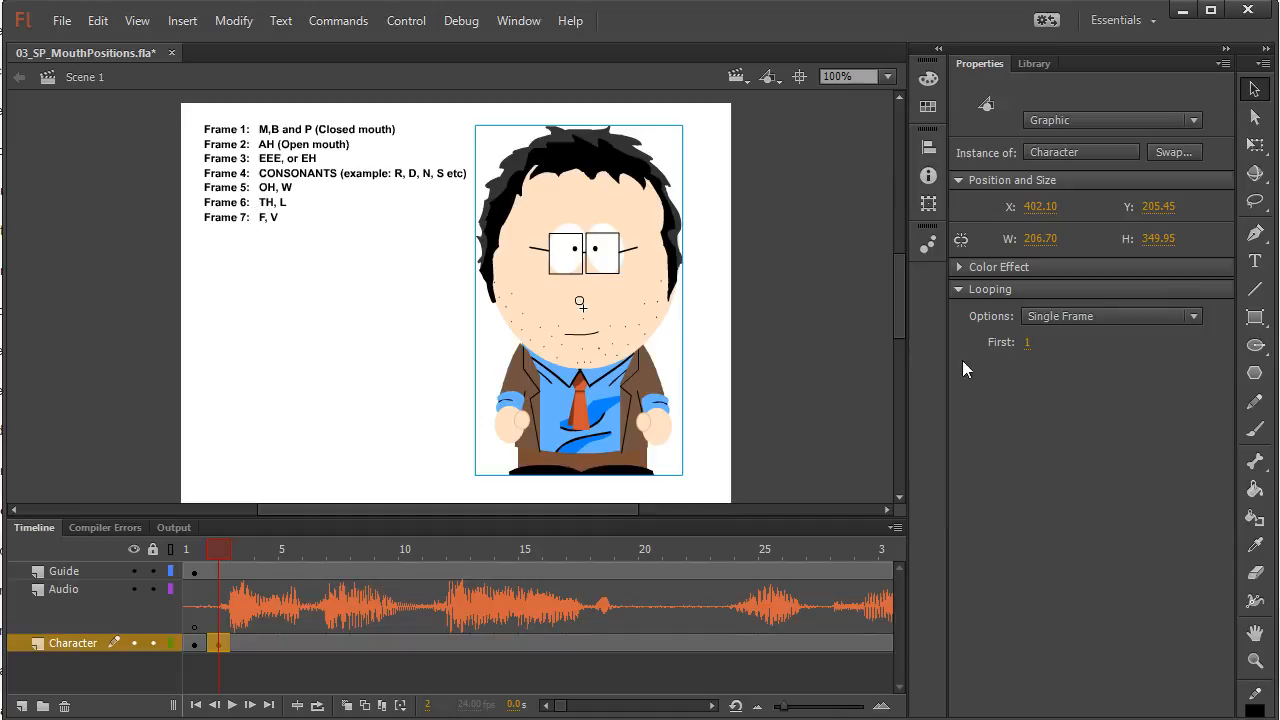
{"action": "left_click", "coordinate": [1028, 345]}
{"action": "type", "text": "5"}
Try 15 and 25 as the Character instance's First frame value, and return it to 5
{"action": "left_click", "coordinate": [1026, 342]}
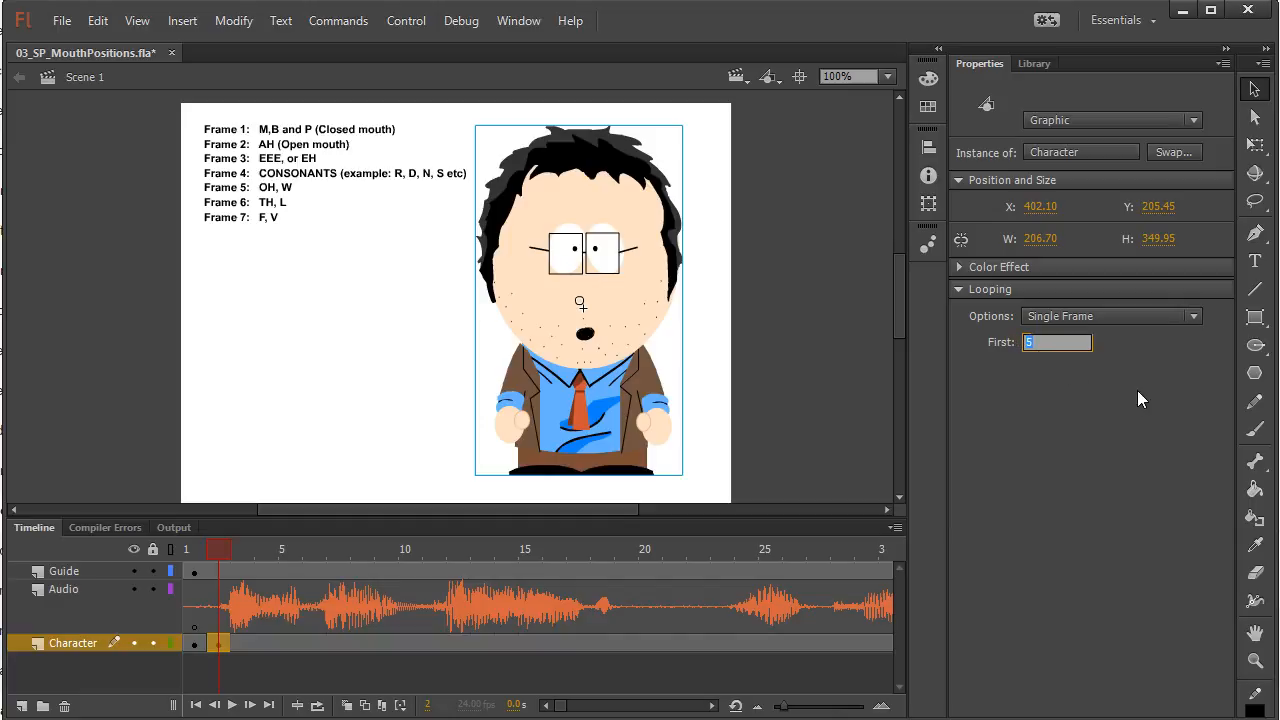
{"action": "type", "text": "15"}
{"action": "left_click_drag", "start_coordinate": [1048, 342], "coordinate": [990, 342]}
{"action": "type", "text": "25"}
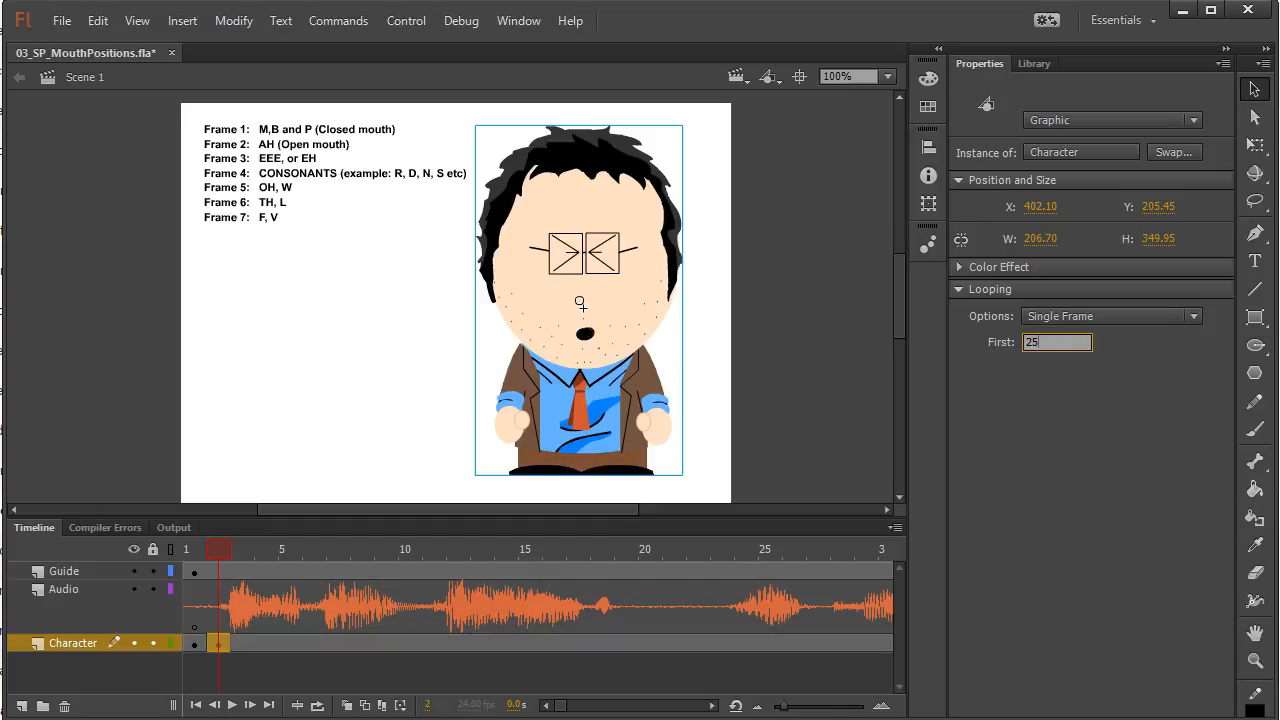
{"action": "left_click_drag", "start_coordinate": [1073, 342], "coordinate": [942, 343]}
{"action": "type", "text": "5"}
{"action": "key", "text": "Return"}
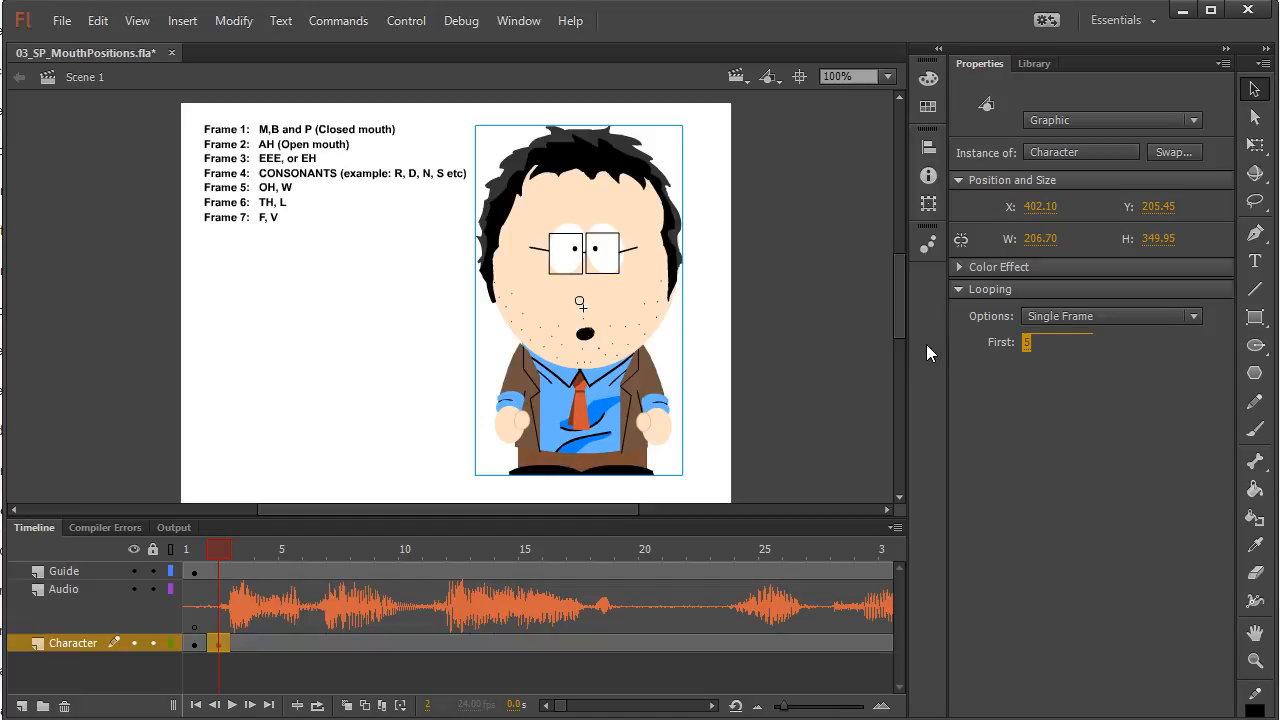
Scrub to the start of the next sound, insert a keyframe at frame 6 of the Character layer, and select the character there
{"action": "left_click", "coordinate": [220, 545]}
{"action": "left_click_drag", "start_coordinate": [220, 545], "coordinate": [307, 551]}
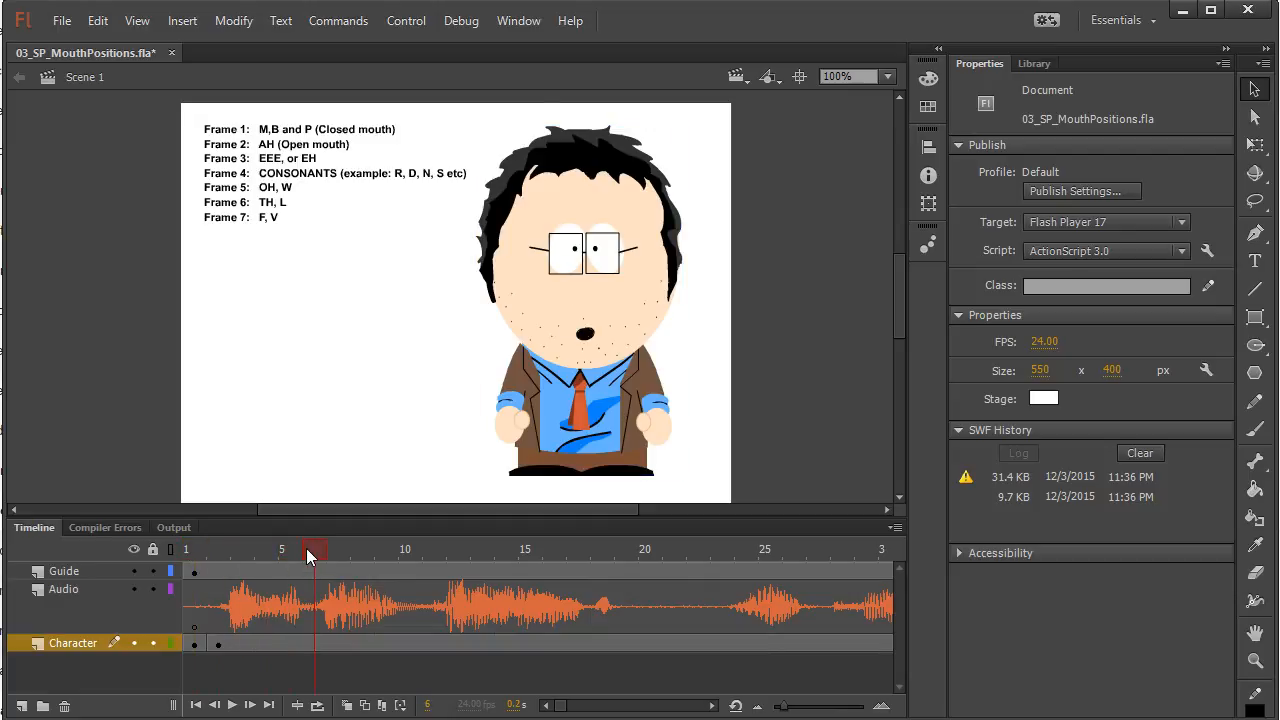
{"action": "left_click", "coordinate": [315, 643]}
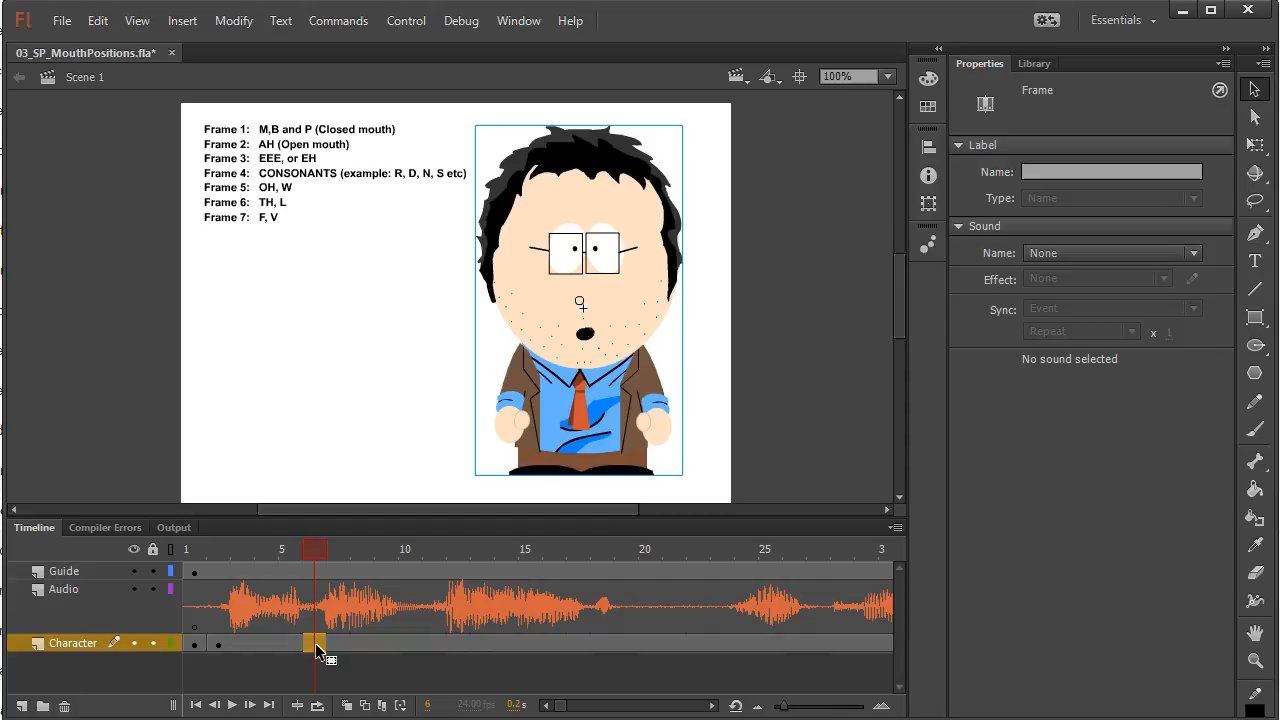
{"action": "mouse_move", "coordinate": [312, 552]}
{"action": "left_mouse_down"}
{"action": "mouse_move", "coordinate": [381, 550]}
{"action": "mouse_move", "coordinate": [281, 562]}
{"action": "mouse_move", "coordinate": [401, 569]}
{"action": "mouse_move", "coordinate": [326, 564]}
{"action": "left_mouse_up"}
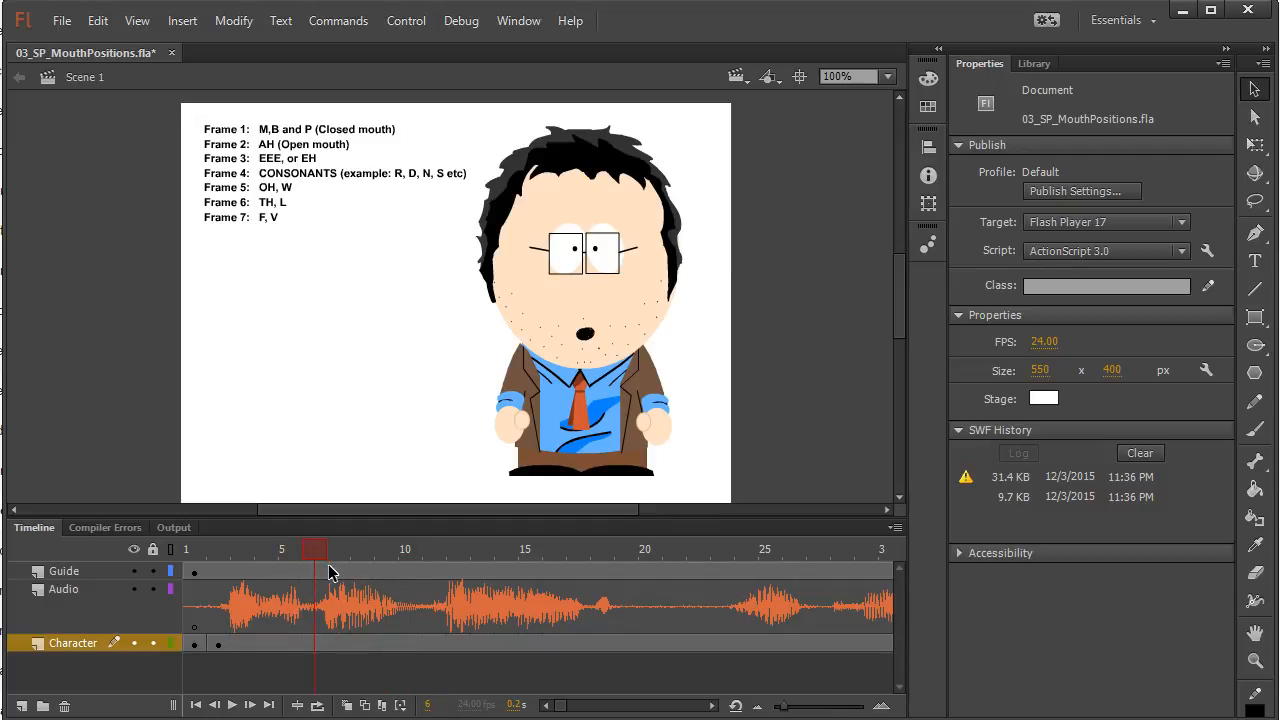
{"action": "left_click", "coordinate": [316, 645]}
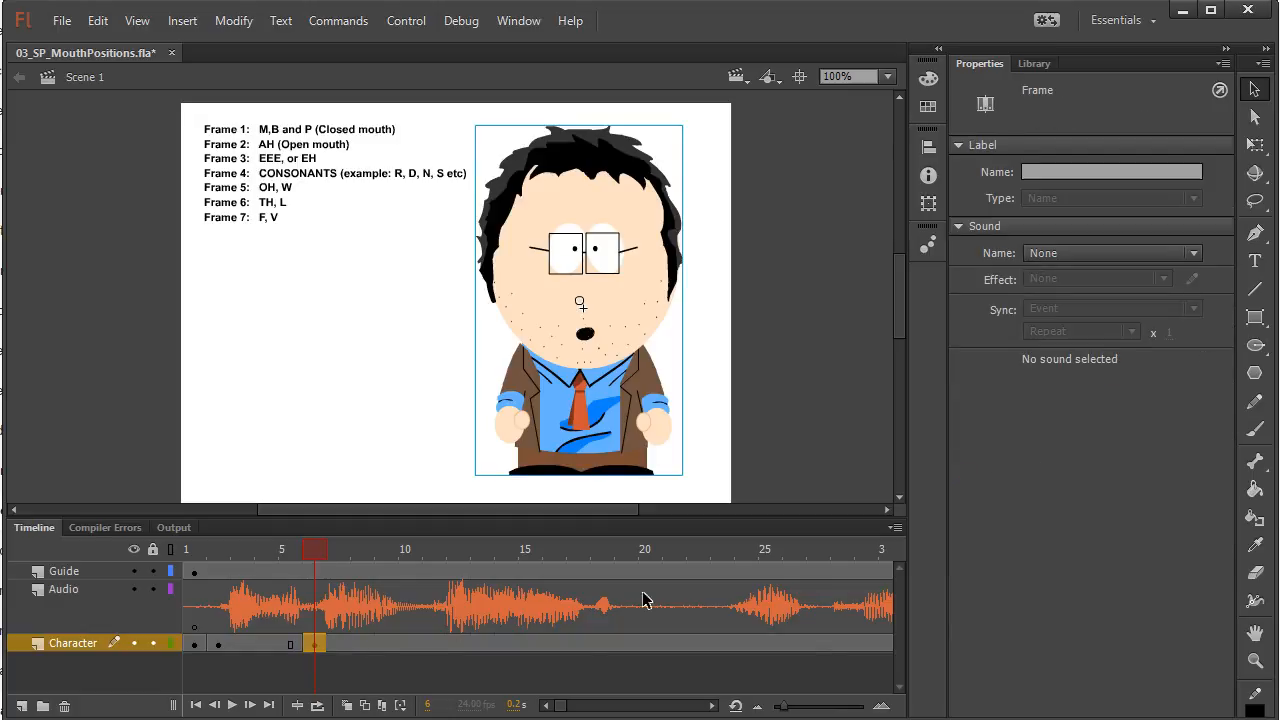
{"action": "left_click", "coordinate": [633, 280]}
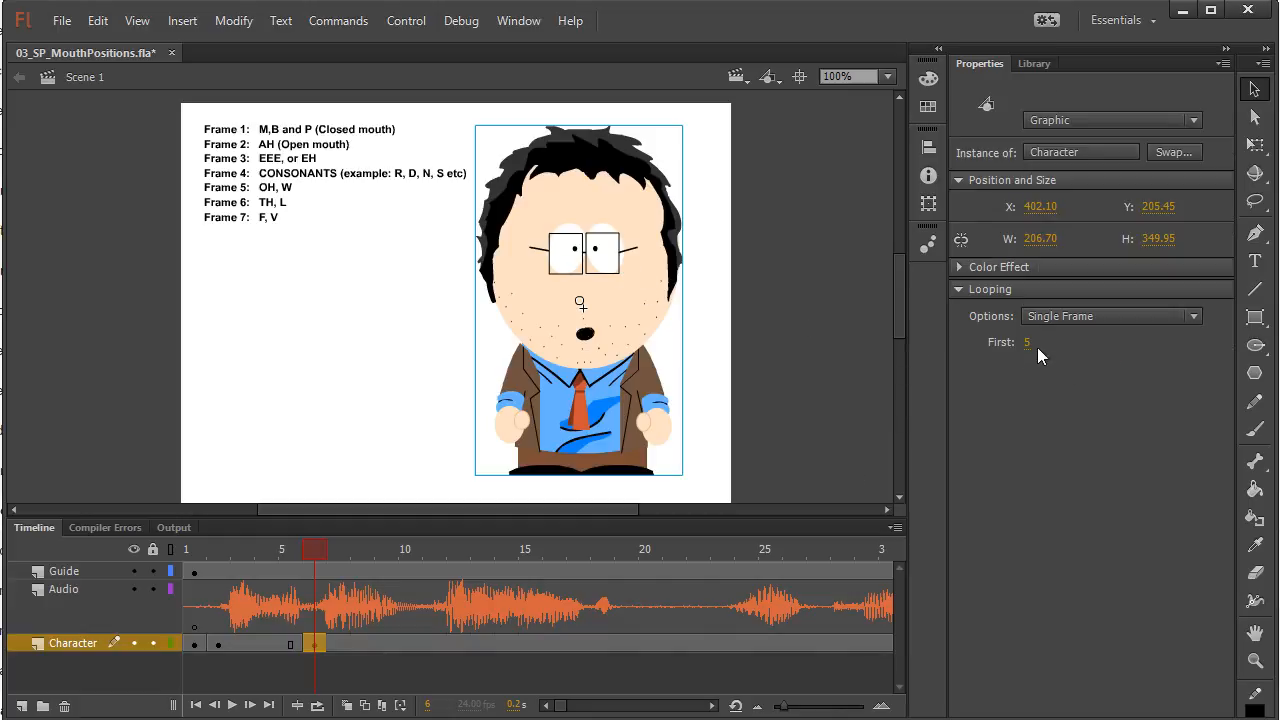
Set the First frame of the Character instance at frame 6 to 1 for the closed M, B and P mouth
{"action": "left_click", "coordinate": [1027, 343]}
{"action": "type", "text": "1"}
{"action": "key", "text": "Return"}
Insert a keyframe at frame 7 of the Character layer and set its instance's First frame to 2 for the open AH mouth
{"action": "left_click", "coordinate": [311, 548]}
{"action": "left_click", "coordinate": [329, 549]}
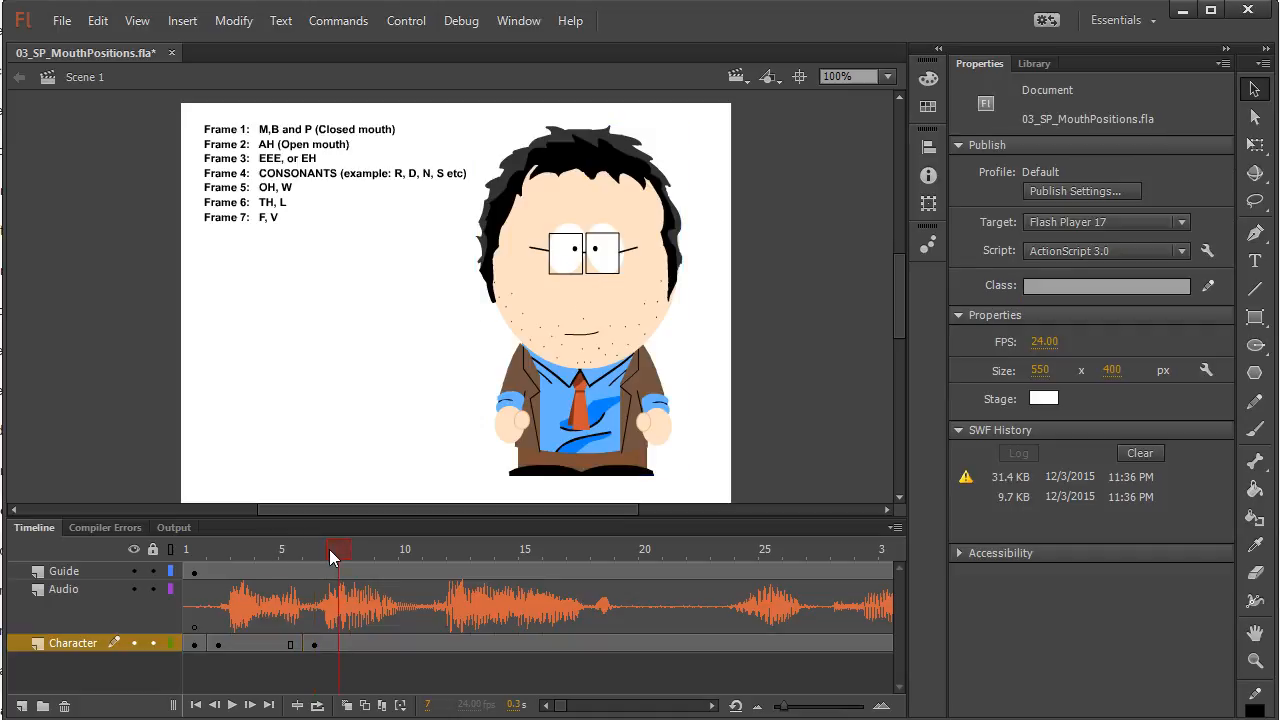
{"action": "left_click", "coordinate": [338, 645]}
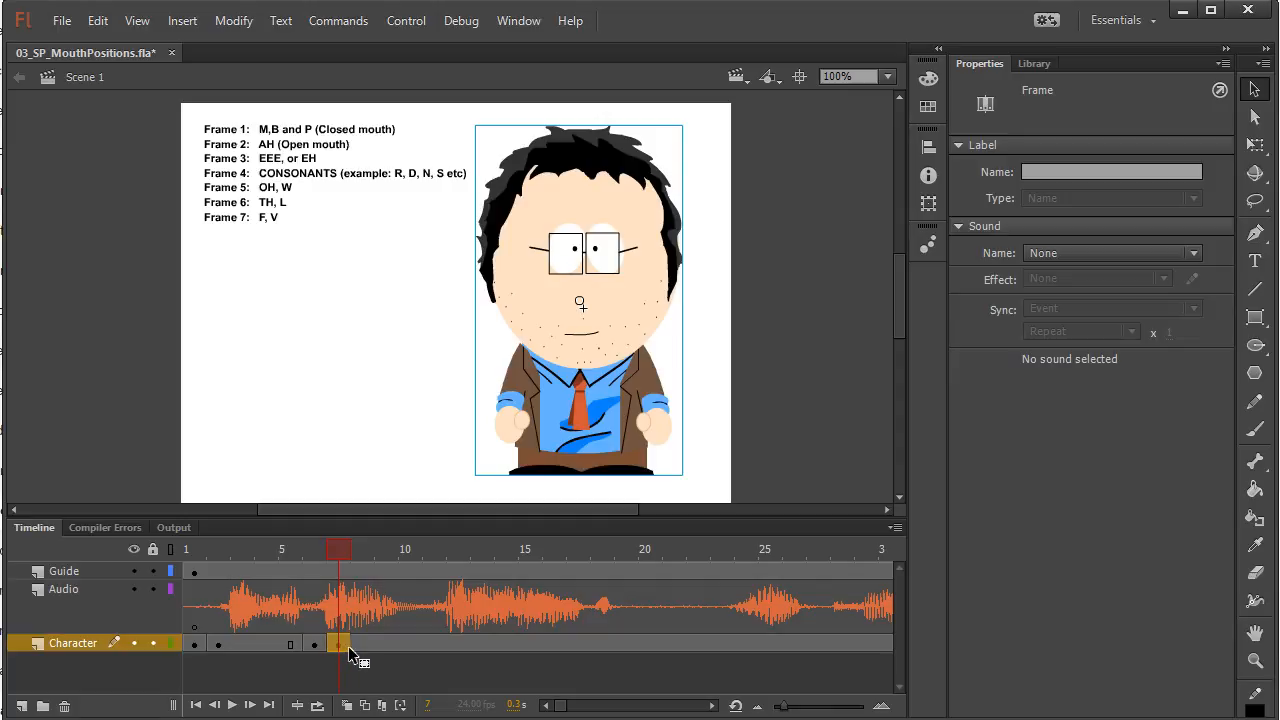
{"action": "left_click", "coordinate": [624, 251]}
{"action": "left_click", "coordinate": [1031, 346]}
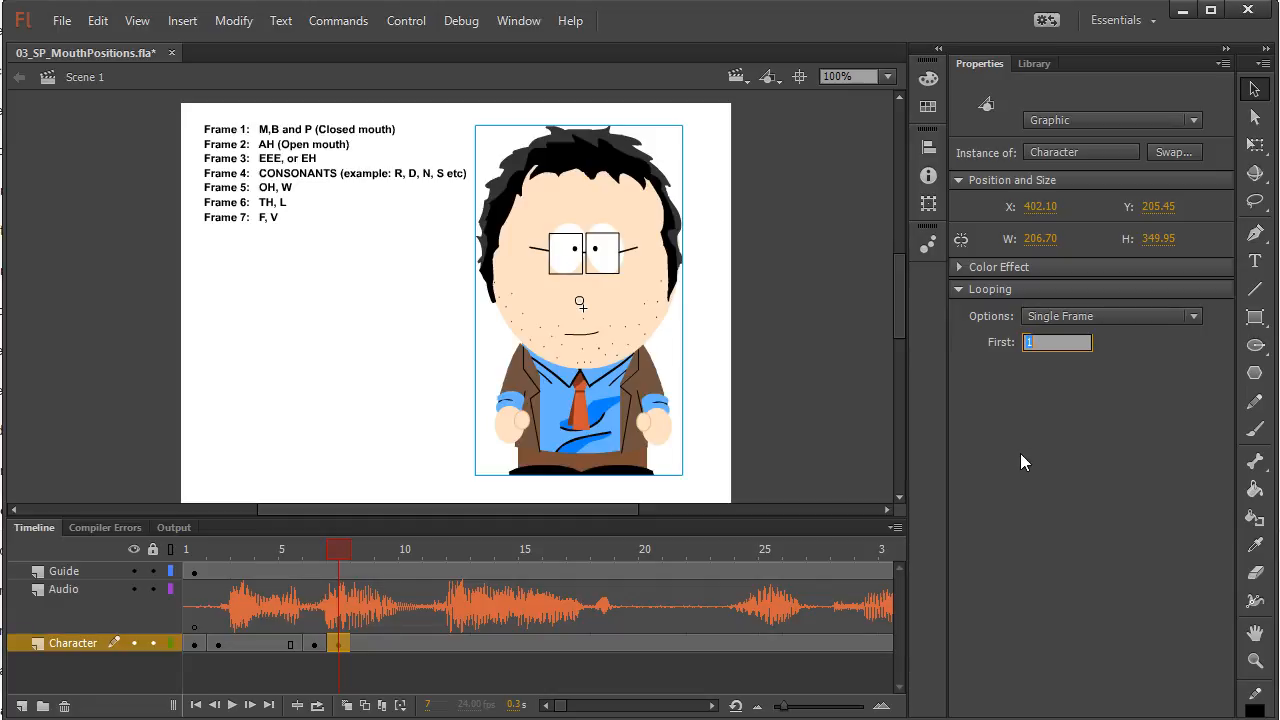
{"action": "type", "text": "2"}
{"action": "key", "text": "Return"}
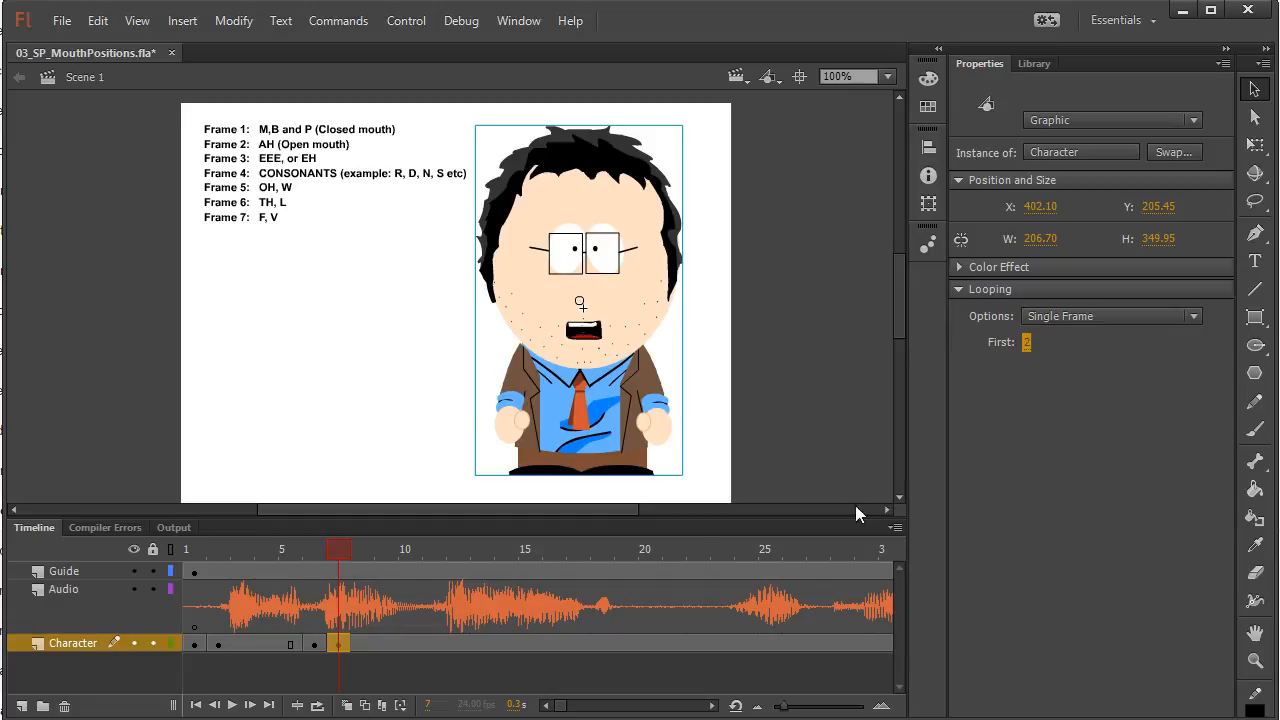
Insert a keyframe at frame 8 of the Character layer and set its instance's First frame to 3 for the EEE or EH mouth
{"action": "left_click", "coordinate": [363, 645]}
{"action": "mouse_move", "coordinate": [364, 548]}
{"action": "left_mouse_down"}
{"action": "mouse_move", "coordinate": [302, 546]}
{"action": "mouse_move", "coordinate": [357, 549]}
{"action": "left_mouse_up"}
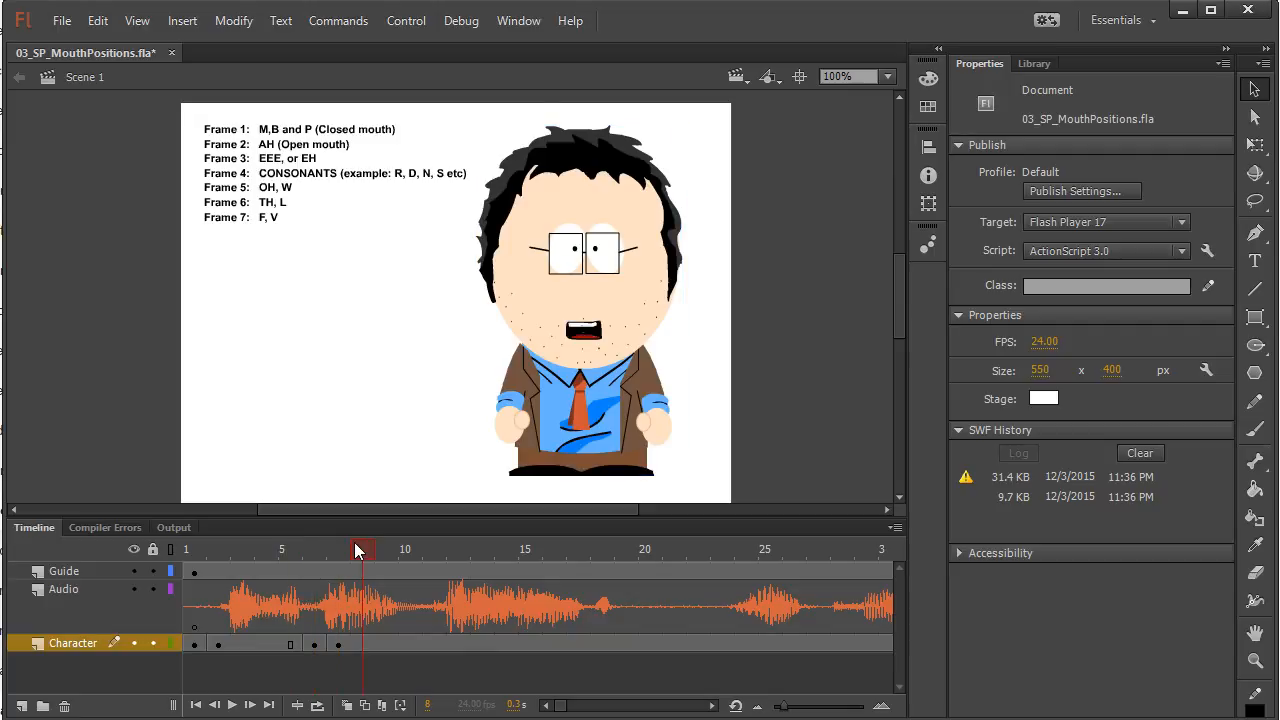
{"action": "left_click", "coordinate": [365, 646]}
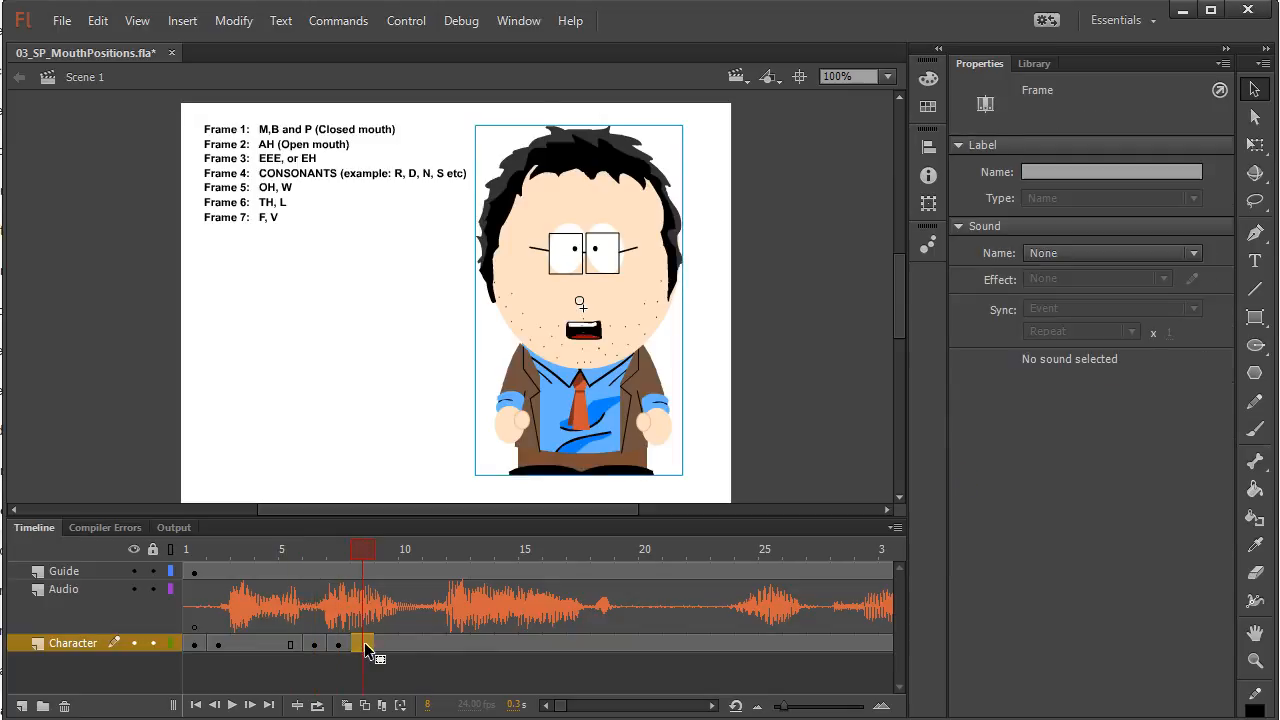
{"action": "left_click", "coordinate": [648, 298]}
{"action": "left_click", "coordinate": [1030, 342]}
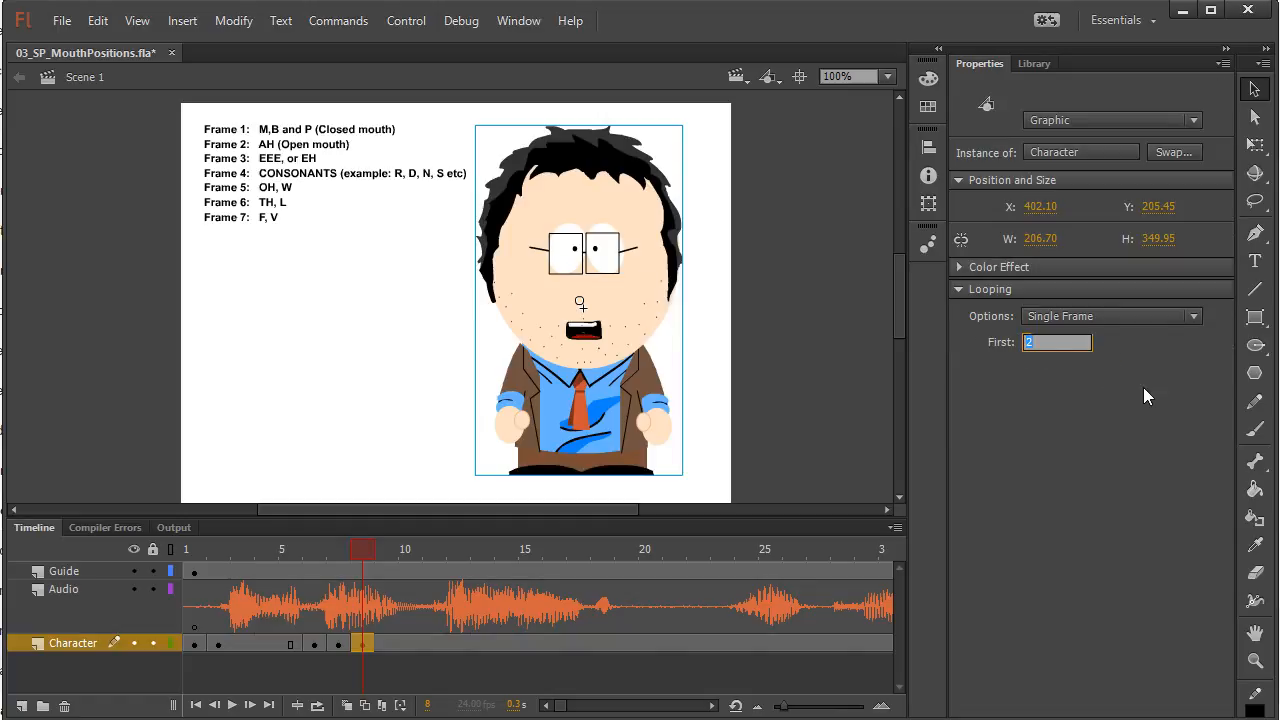
{"action": "type", "text": "3"}
{"action": "key", "text": "Return"}
Scrub to the next sound, insert a Character keyframe at frame 11, and set First to 14 for the consonant mouth with raised eyebrows
{"action": "mouse_move", "coordinate": [356, 553]}
{"action": "left_mouse_down"}
{"action": "mouse_move", "coordinate": [178, 583]}
{"action": "mouse_move", "coordinate": [235, 559]}
{"action": "mouse_move", "coordinate": [375, 545]}
{"action": "left_mouse_up"}
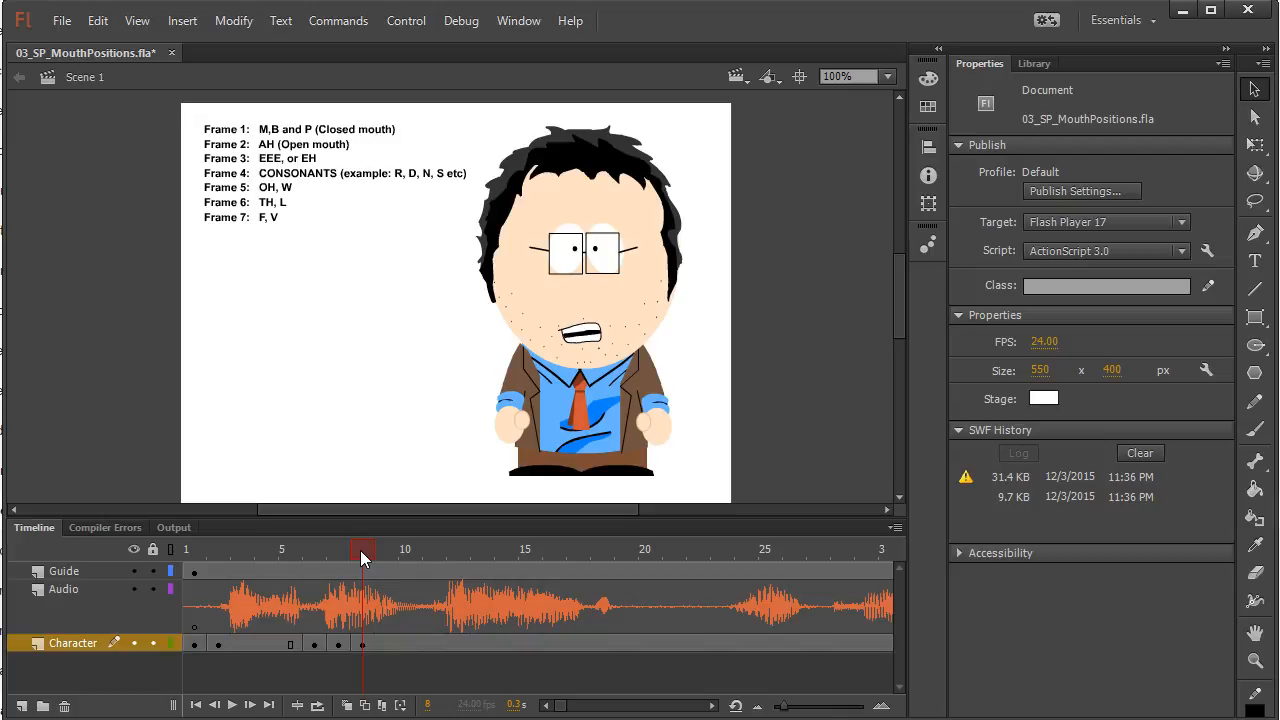
{"action": "left_click_drag", "start_coordinate": [360, 550], "coordinate": [590, 560]}
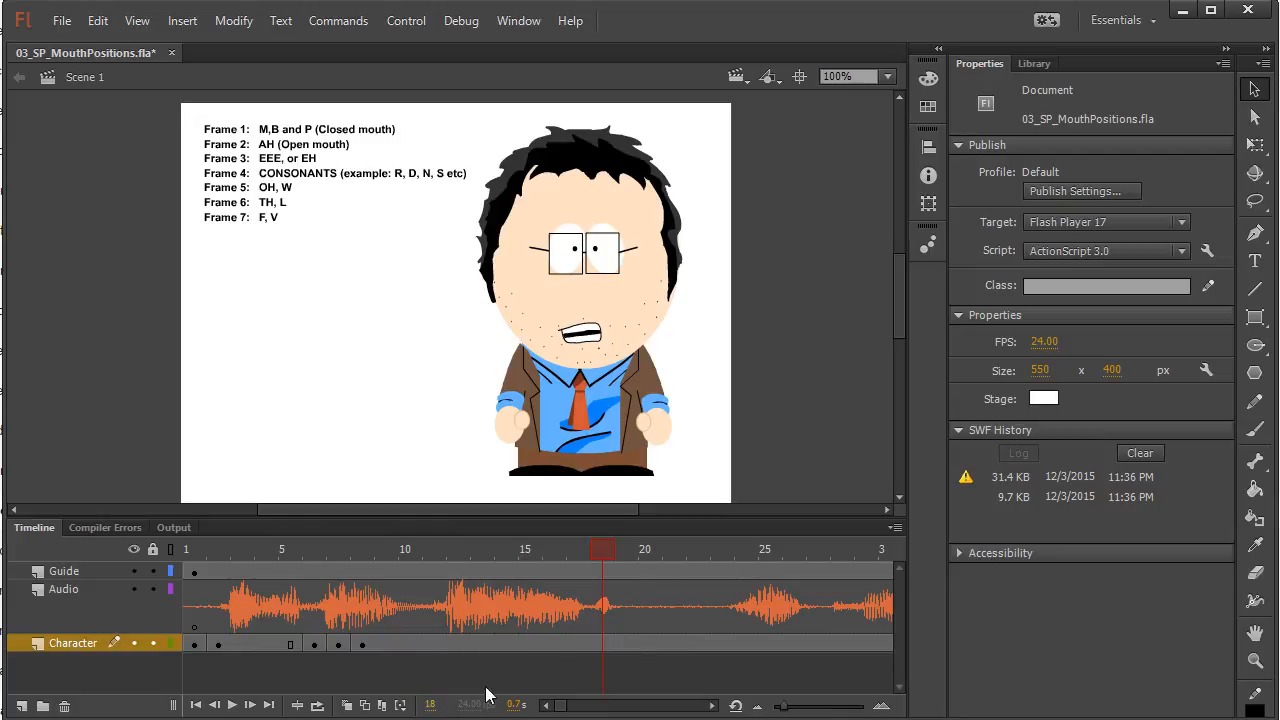
{"action": "left_click_drag", "start_coordinate": [603, 549], "coordinate": [427, 547]}
{"action": "left_click", "coordinate": [433, 643]}
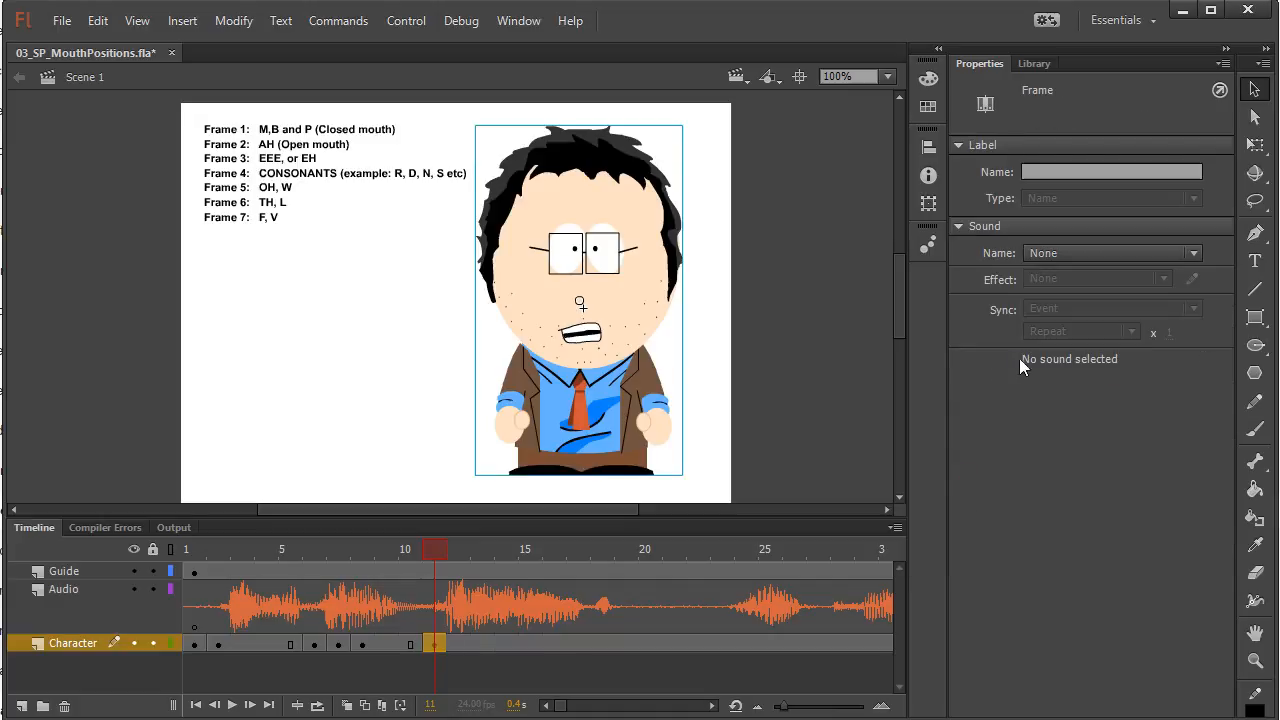
{"action": "left_click", "coordinate": [628, 345]}
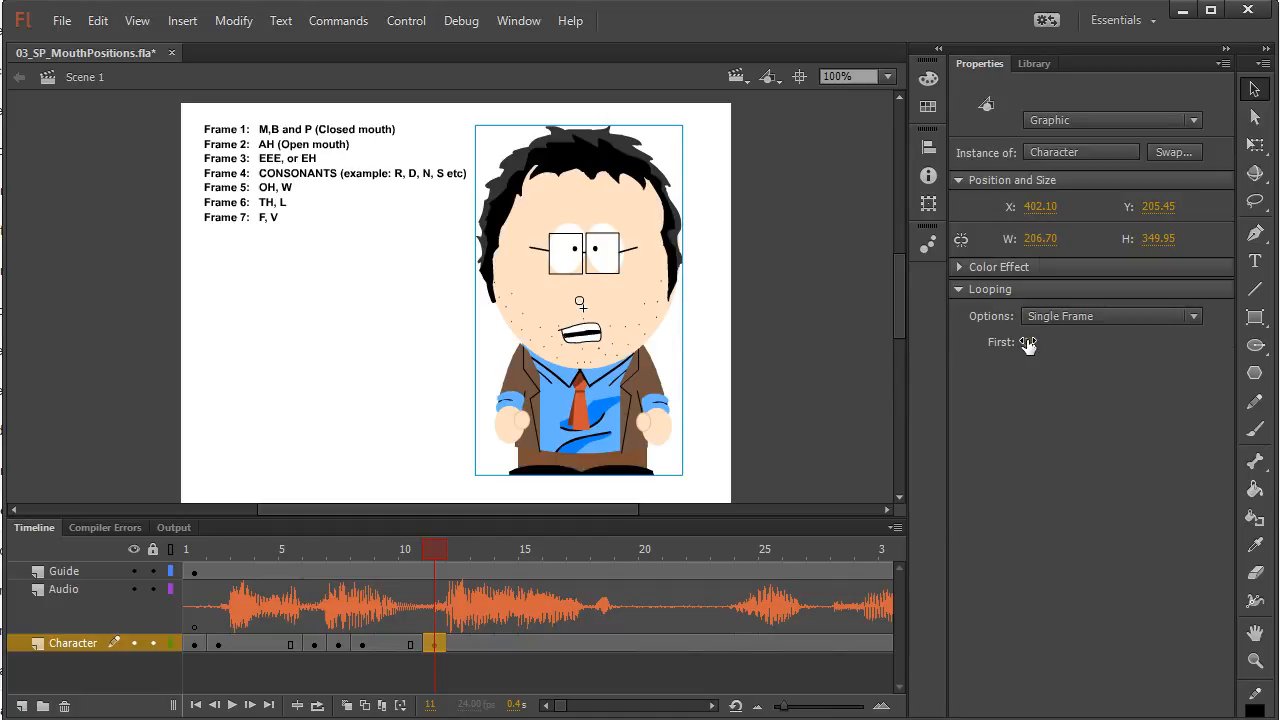
{"action": "left_click", "coordinate": [1028, 342]}
{"action": "type", "text": "4"}
{"action": "left_click", "coordinate": [1038, 482]}
{"action": "type", "text": "14"}
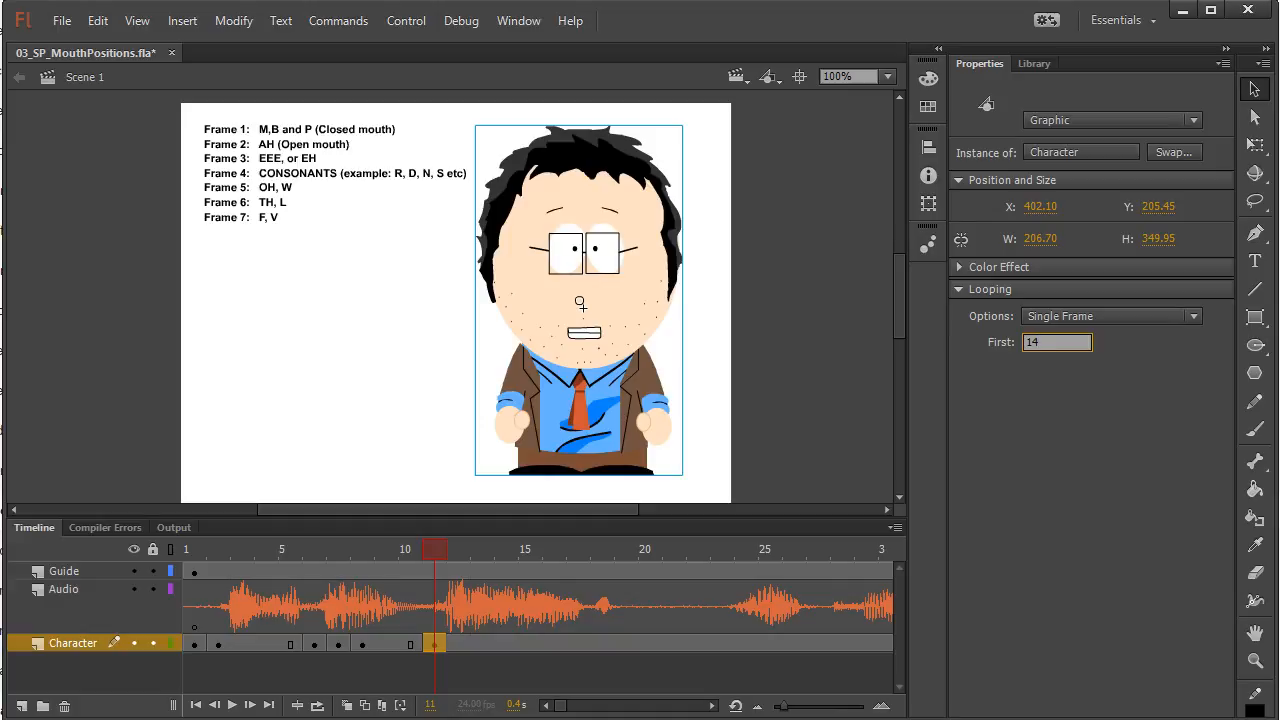
Insert a keyframe at frame 13 of the Character layer and set First to 12 for the open AH mouth with raised eyebrows
{"action": "left_click", "coordinate": [439, 550]}
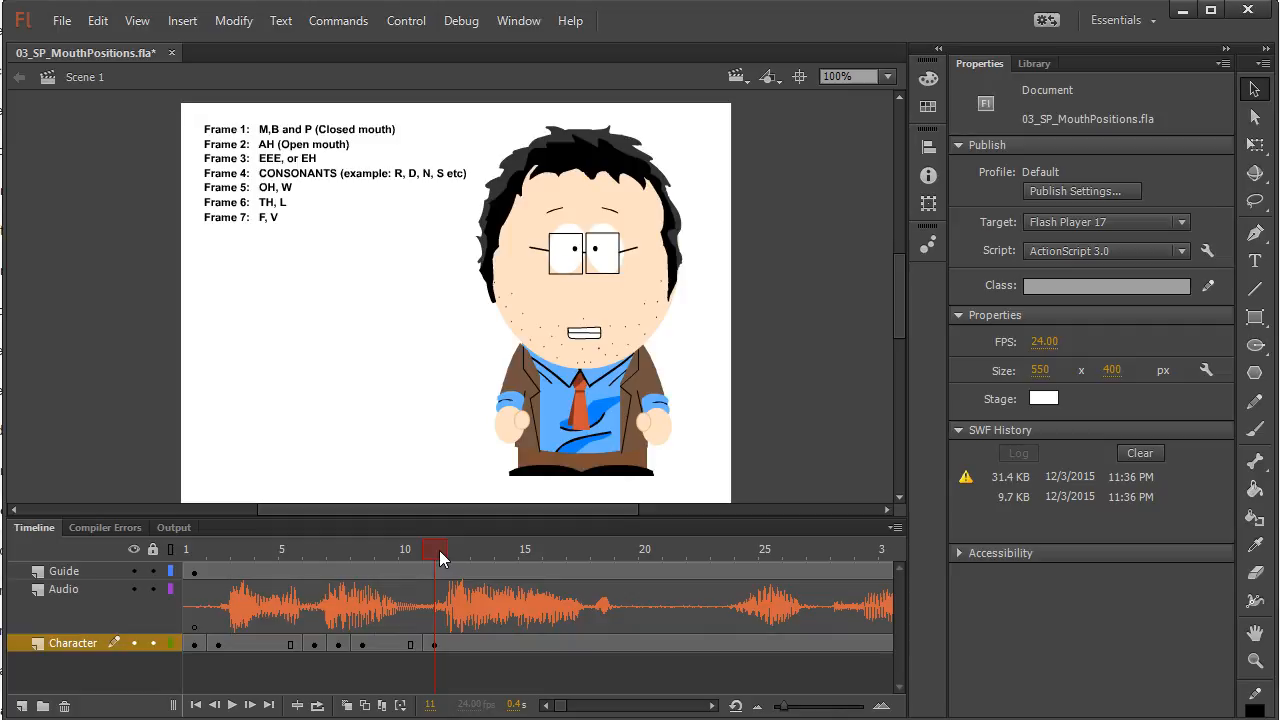
{"action": "left_click_drag", "start_coordinate": [440, 550], "coordinate": [482, 550]}
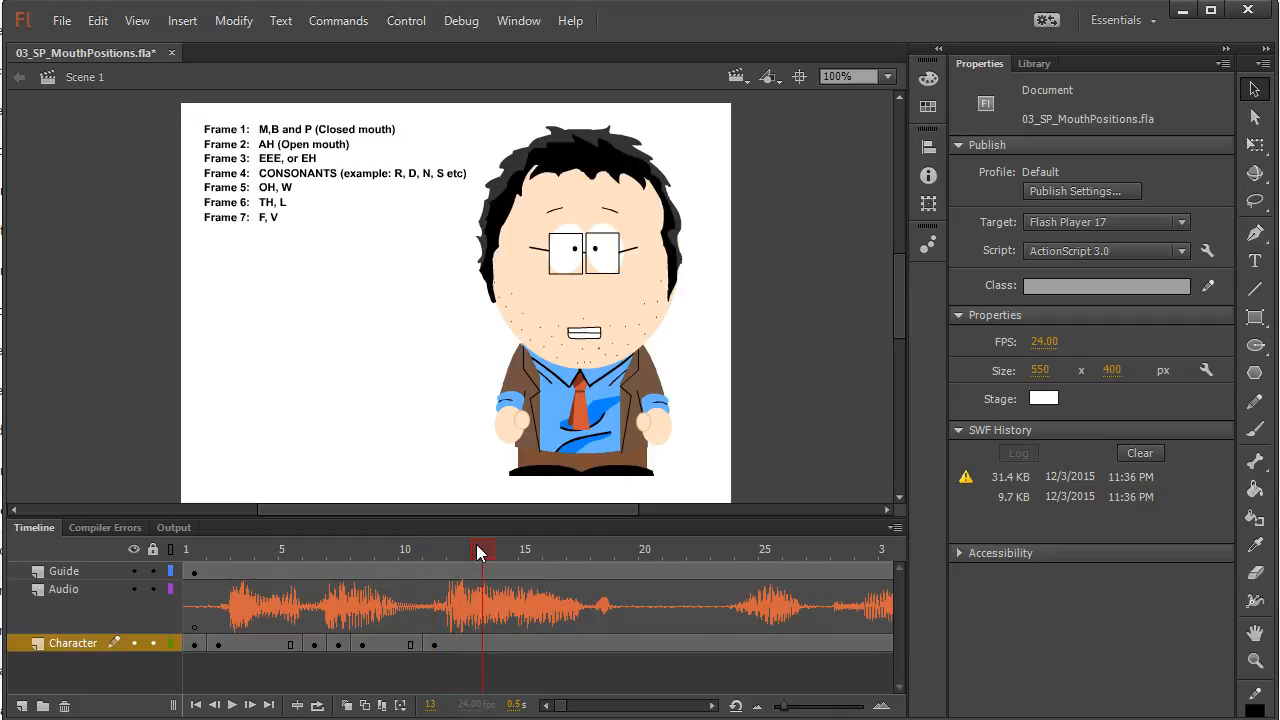
{"action": "left_click", "coordinate": [484, 645]}
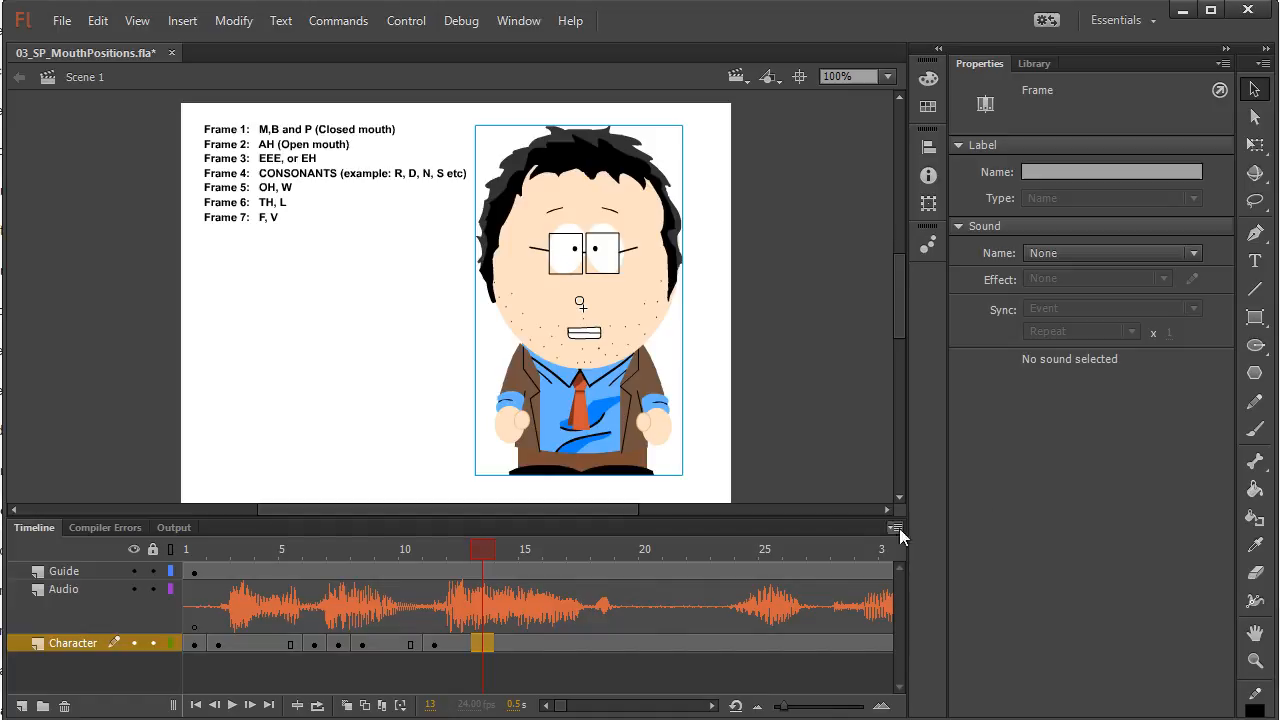
{"action": "key", "text": "F6"}
{"action": "left_click", "coordinate": [583, 318]}
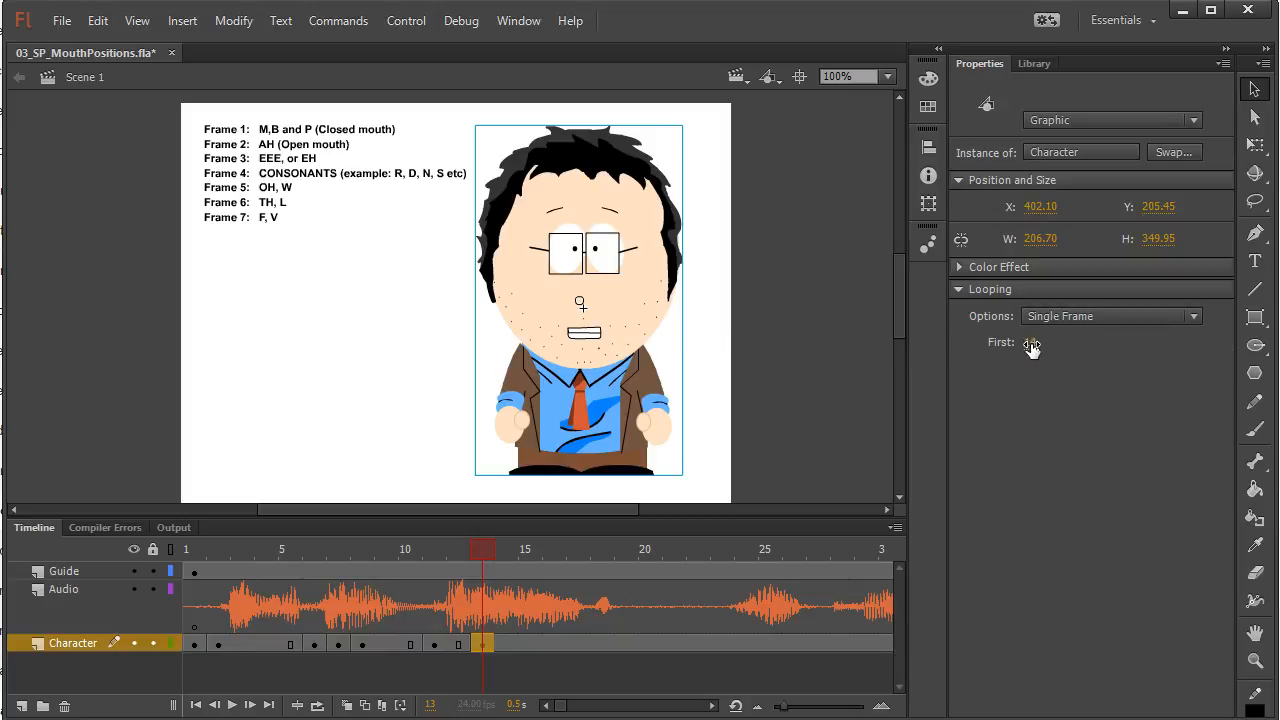
{"action": "left_click", "coordinate": [1031, 344]}
{"action": "type", "text": "12"}
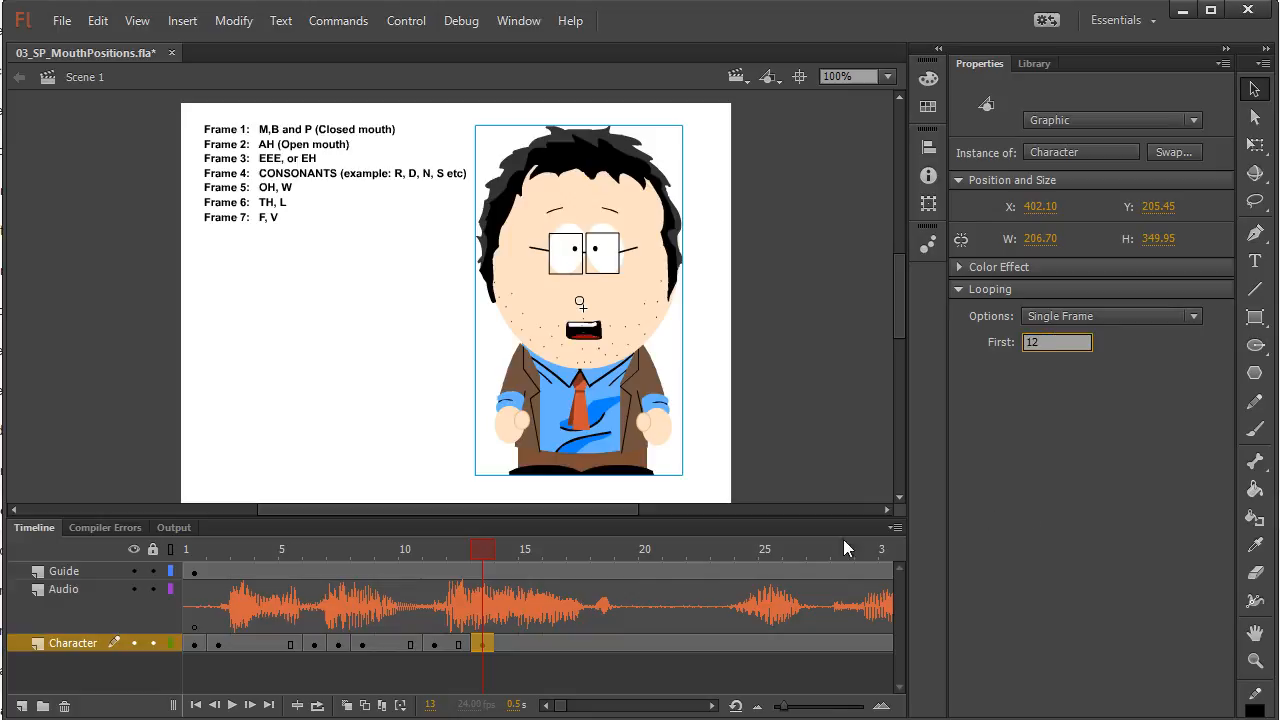
Scrub to the end of the word, insert a Character keyframe at frame 17, and set First to 4 for the consonant mouth
{"action": "left_click", "coordinate": [484, 550]}
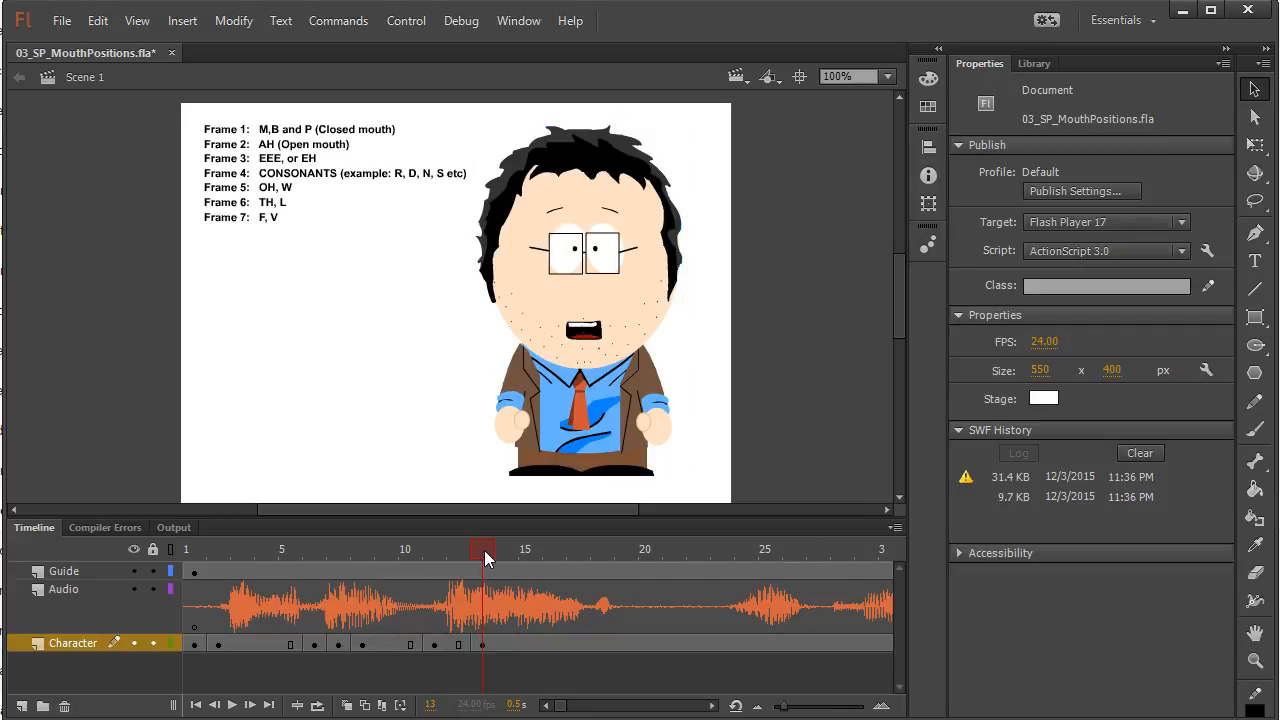
{"action": "left_click", "coordinate": [499, 550]}
{"action": "left_click_drag", "start_coordinate": [502, 548], "coordinate": [570, 556]}
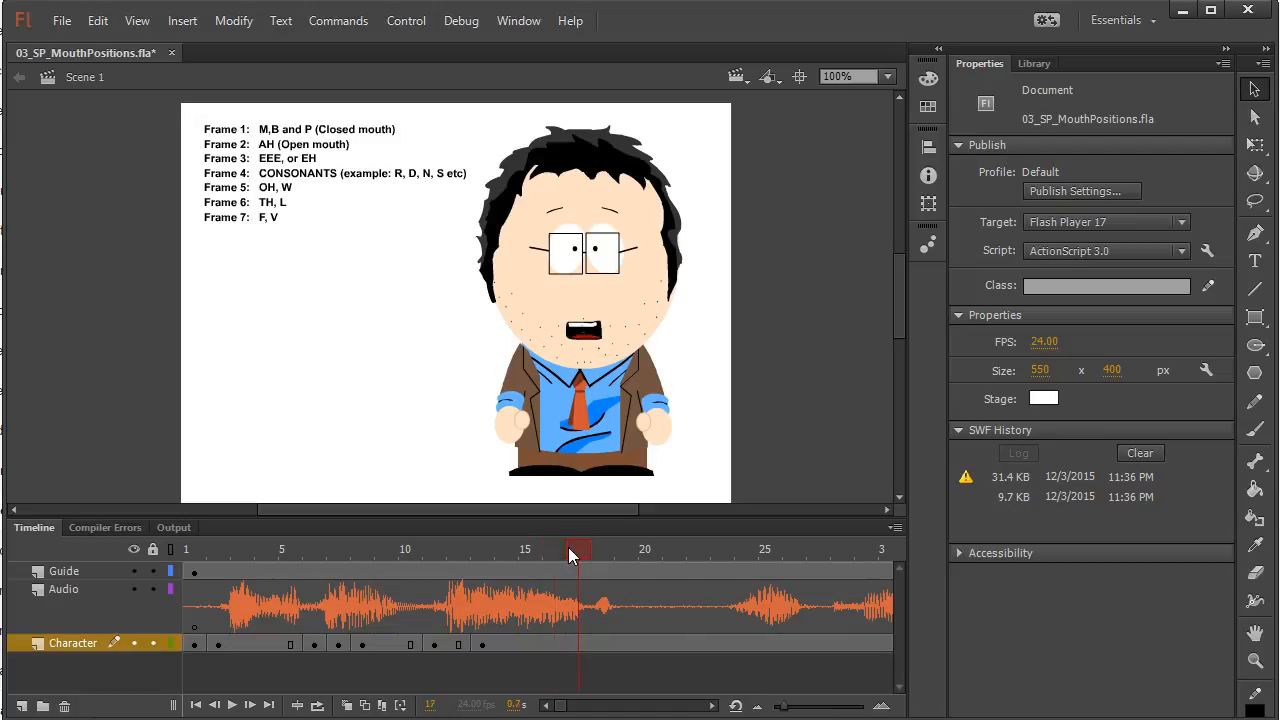
{"action": "left_click", "coordinate": [580, 644]}
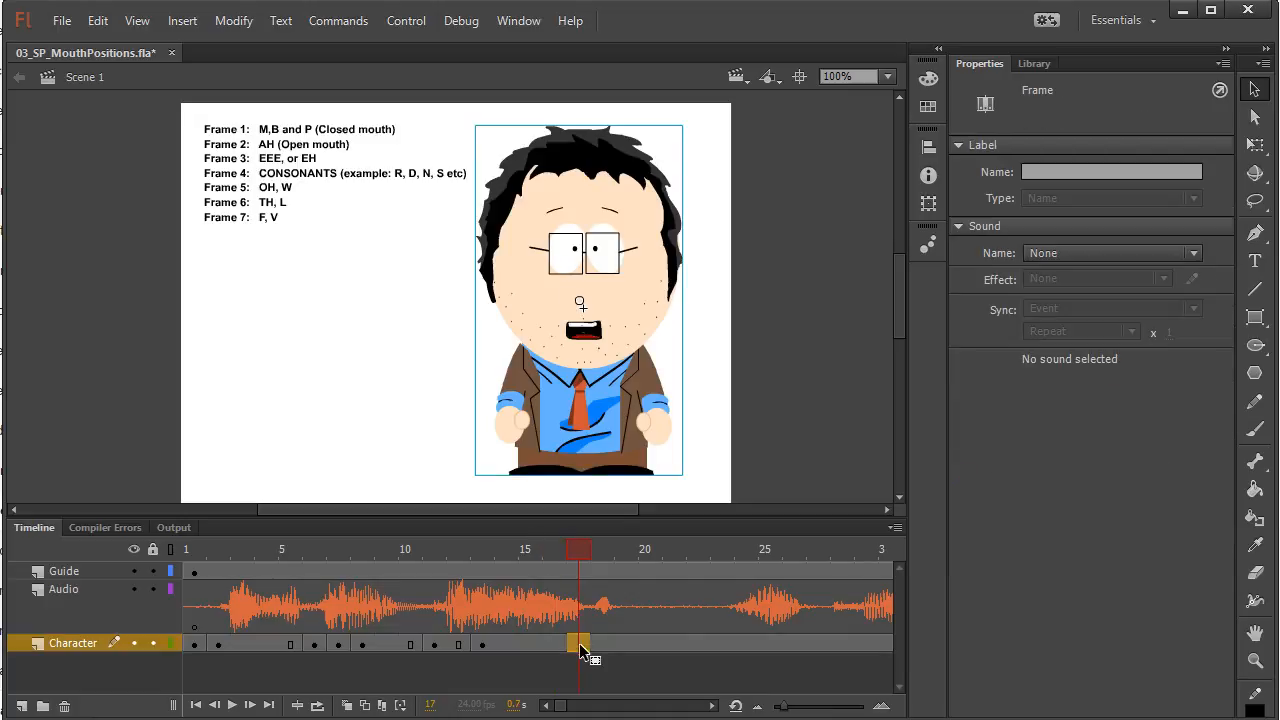
{"action": "left_click", "coordinate": [628, 342]}
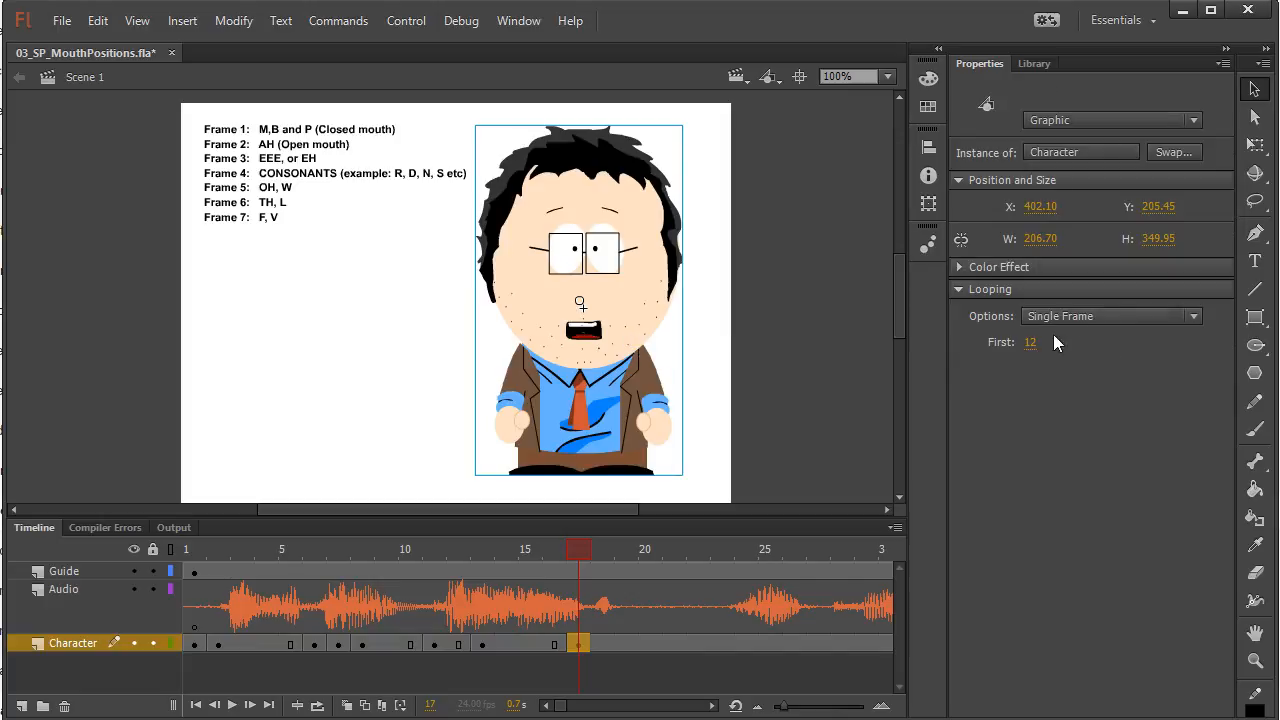
{"action": "left_click", "coordinate": [1029, 343]}
{"action": "type", "text": "4"}
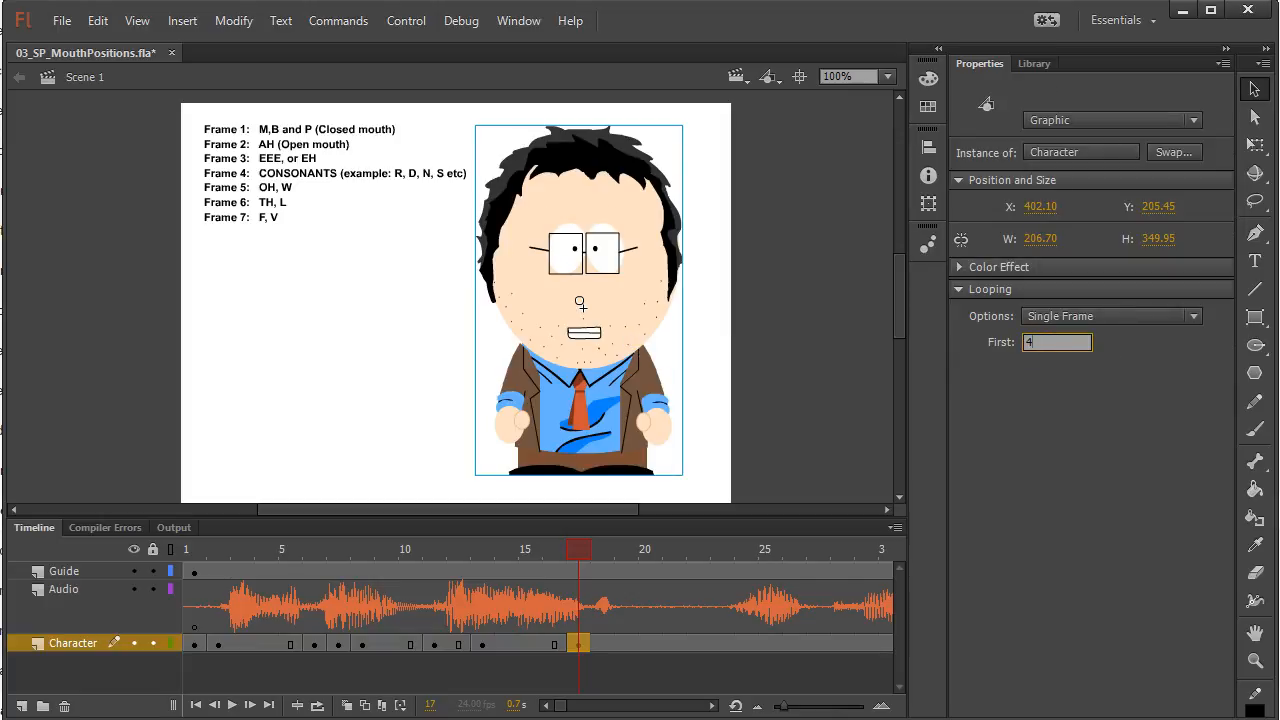
{"action": "key", "text": "Return"}
Set the First frame of the Character instance at frame 17 to 14 for the consonant mouth with raised eyebrows
{"action": "mouse_move", "coordinate": [578, 542]}
{"action": "left_mouse_down"}
{"action": "mouse_move", "coordinate": [391, 569]}
{"action": "mouse_move", "coordinate": [596, 556]}
{"action": "mouse_move", "coordinate": [577, 558]}
{"action": "left_mouse_up"}
{"action": "left_click", "coordinate": [579, 643]}
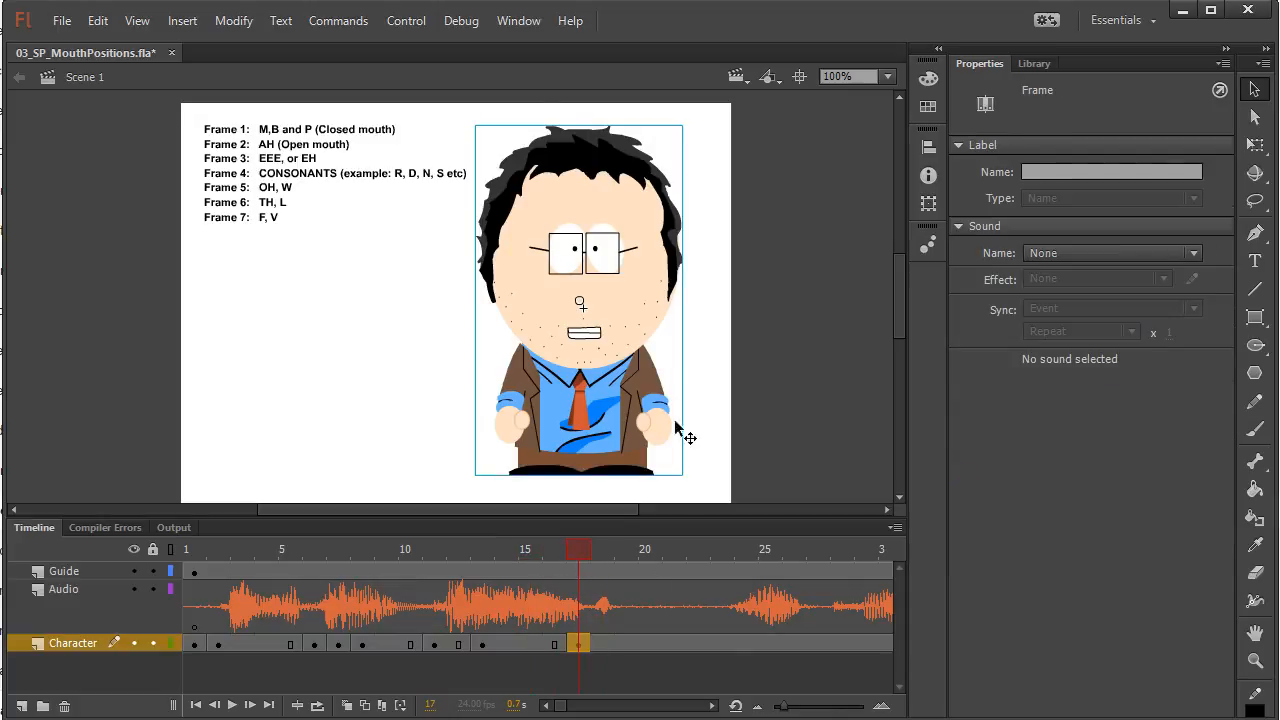
{"action": "left_click", "coordinate": [621, 353]}
{"action": "left_click", "coordinate": [1028, 343]}
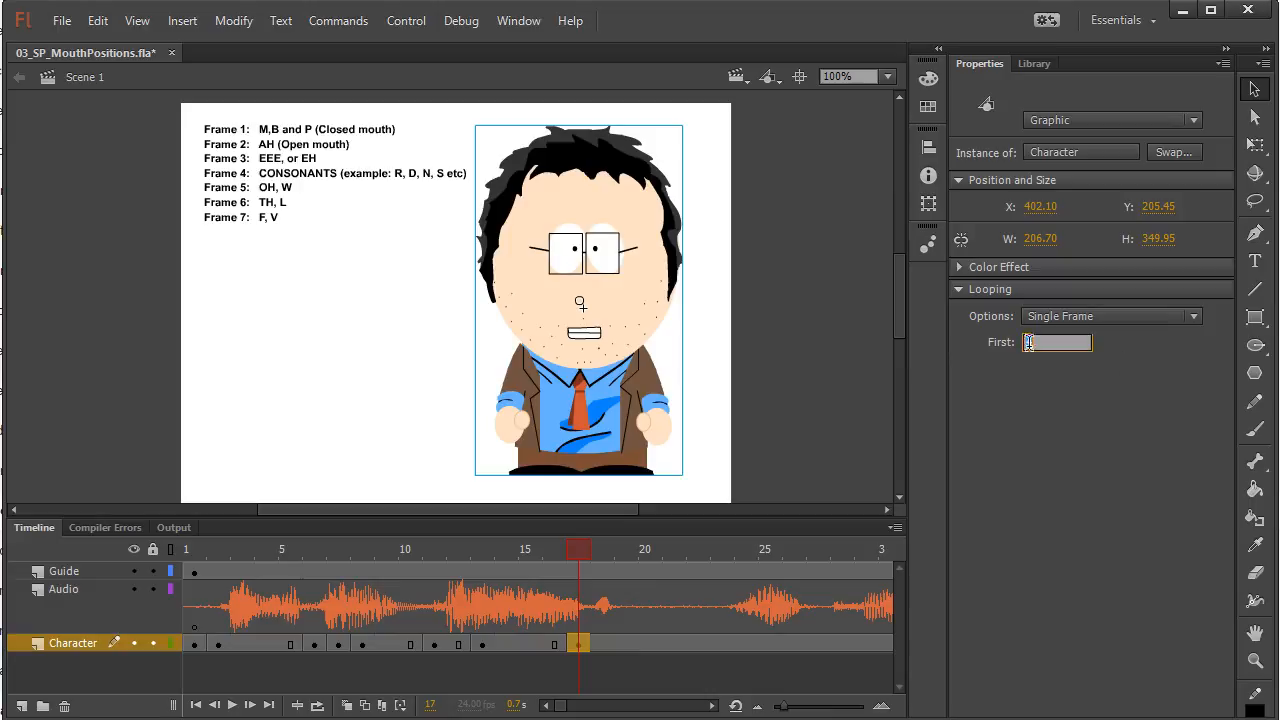
{"action": "type", "text": "14"}
{"action": "key", "text": "Return"}
Insert a keyframe at frame 19 of the Character layer and set its instance's First frame to 1 for the closed mouth
{"action": "left_click_drag", "start_coordinate": [579, 557], "coordinate": [628, 612]}
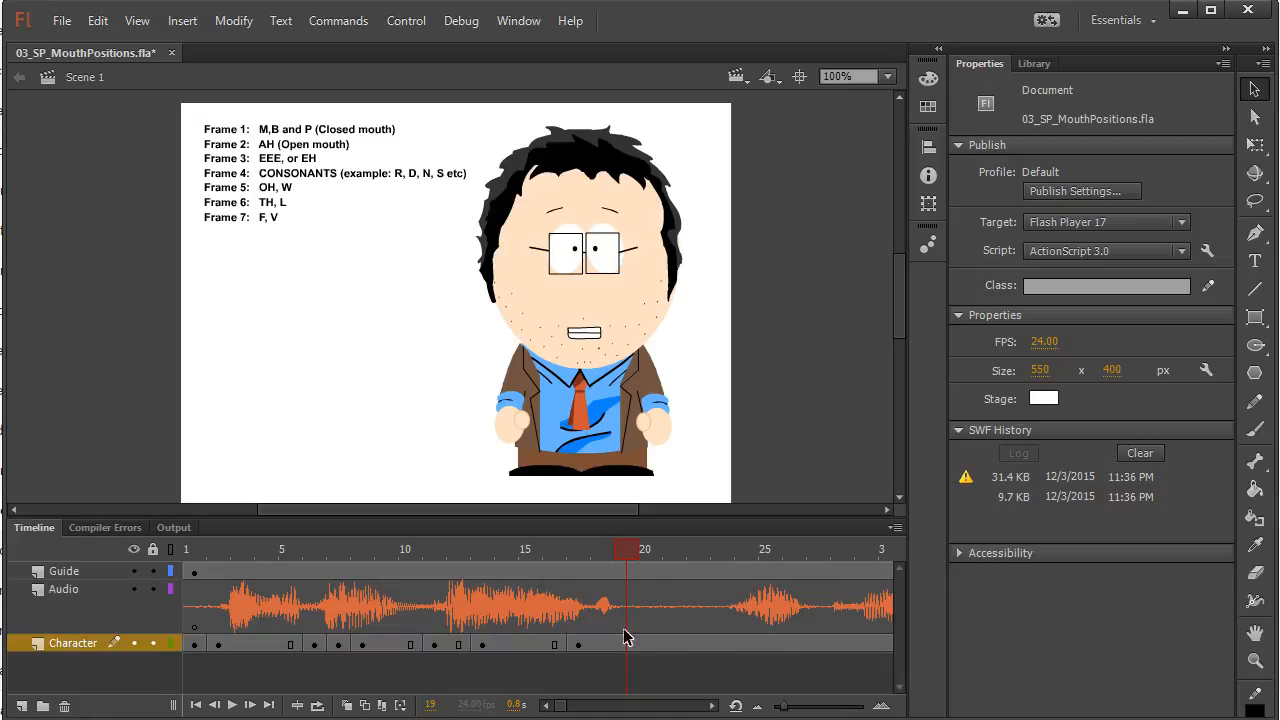
{"action": "left_click", "coordinate": [626, 645]}
{"action": "key", "text": "F6"}
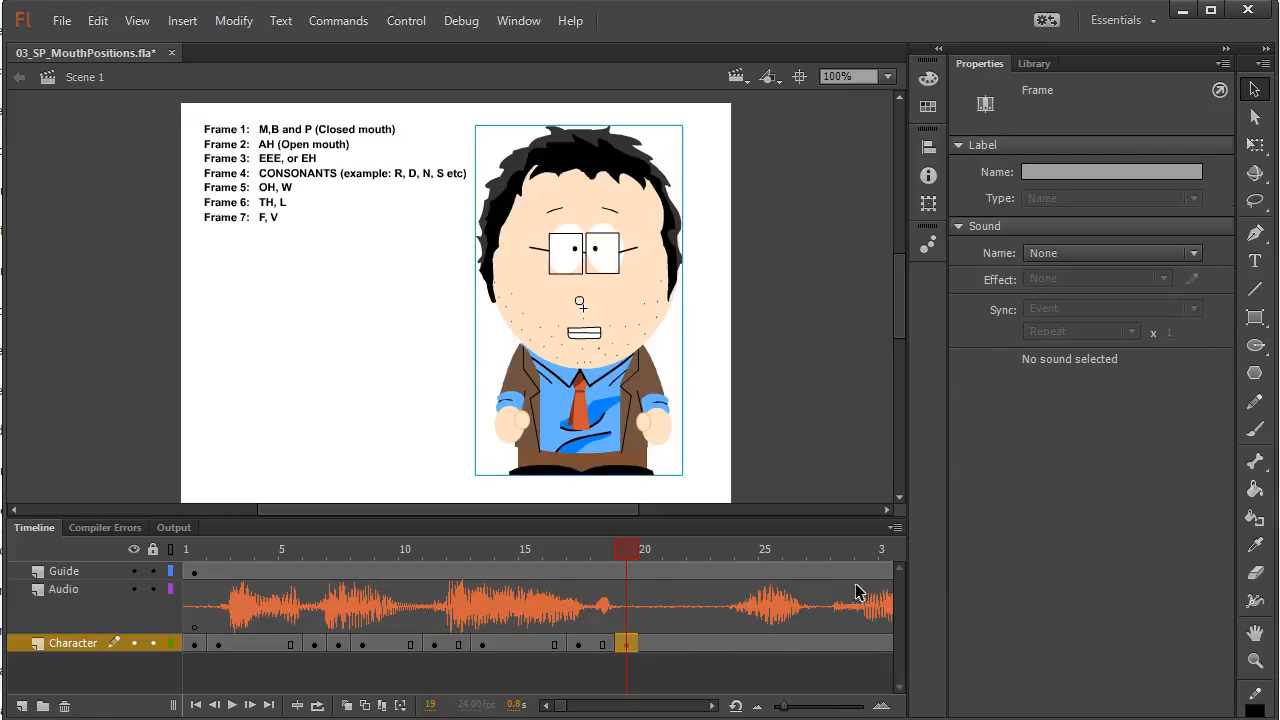
{"action": "left_click", "coordinate": [637, 258]}
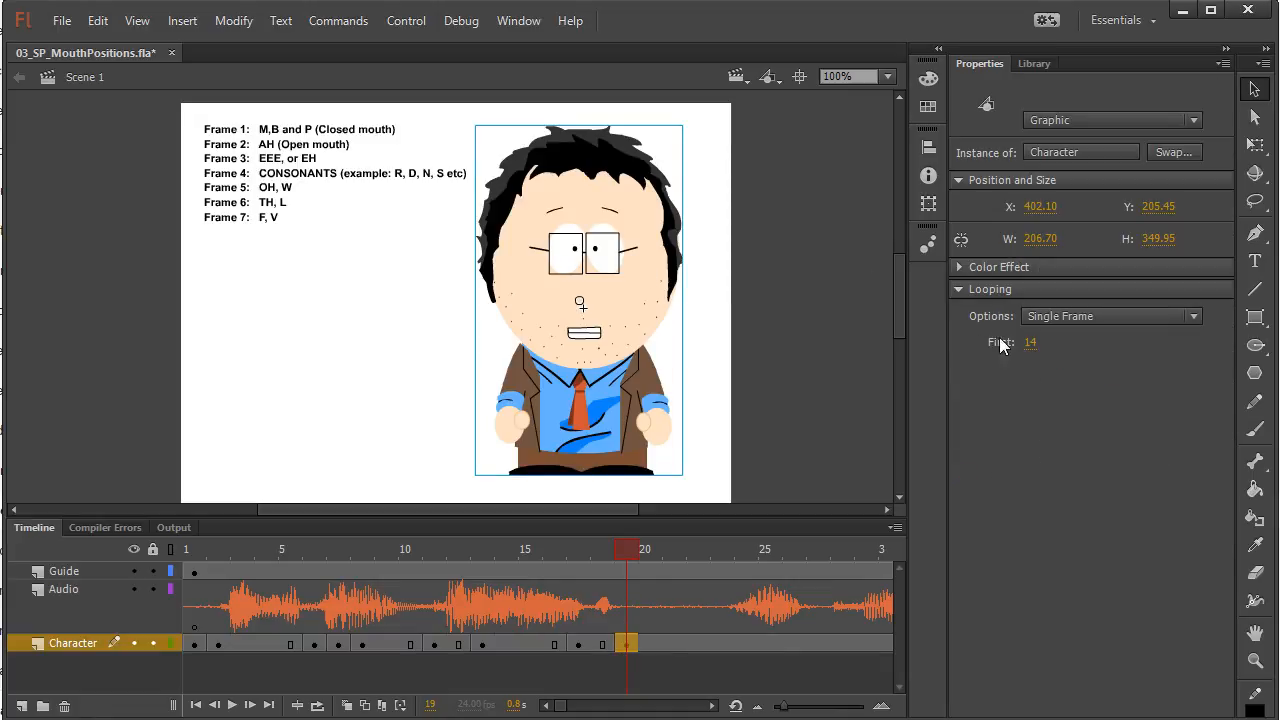
{"action": "left_click", "coordinate": [1030, 345]}
{"action": "type", "text": "1"}
{"action": "key", "text": "Return"}
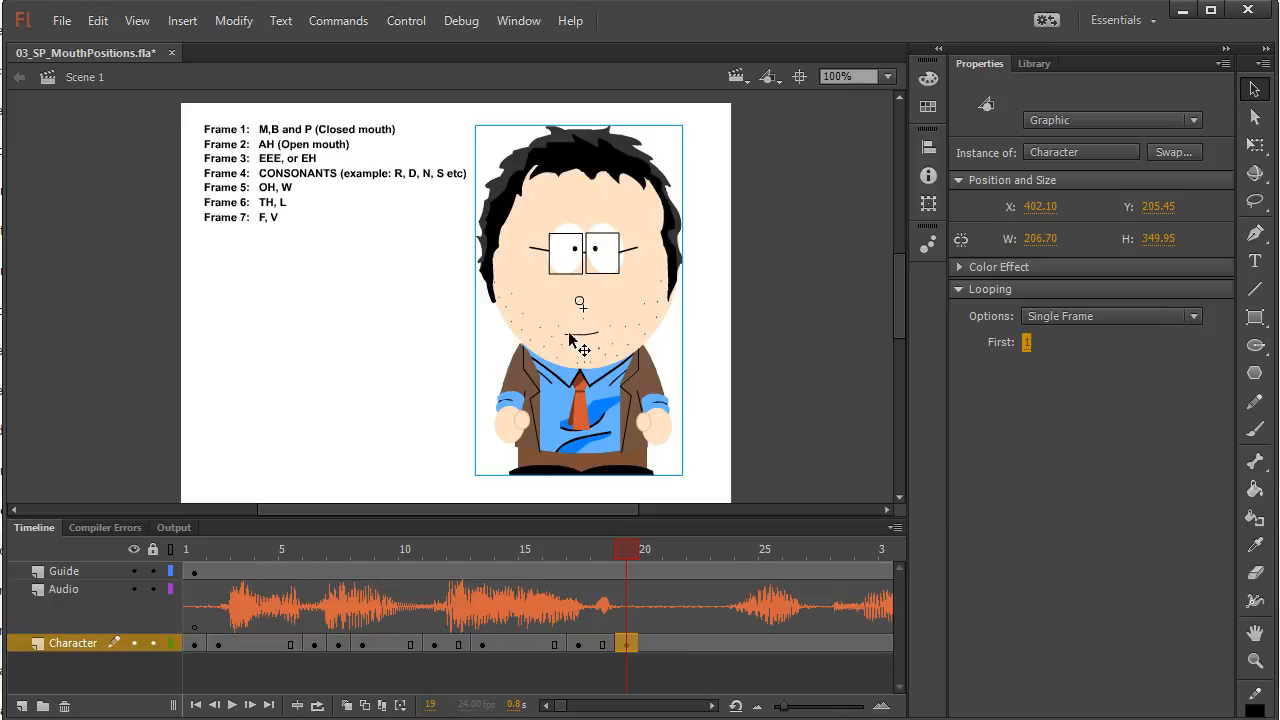
Scrub across the pause, insert a Character keyframe at frame 23, and set First to 21 for the closed mouth with shut eyes
{"action": "left_click", "coordinate": [623, 550]}
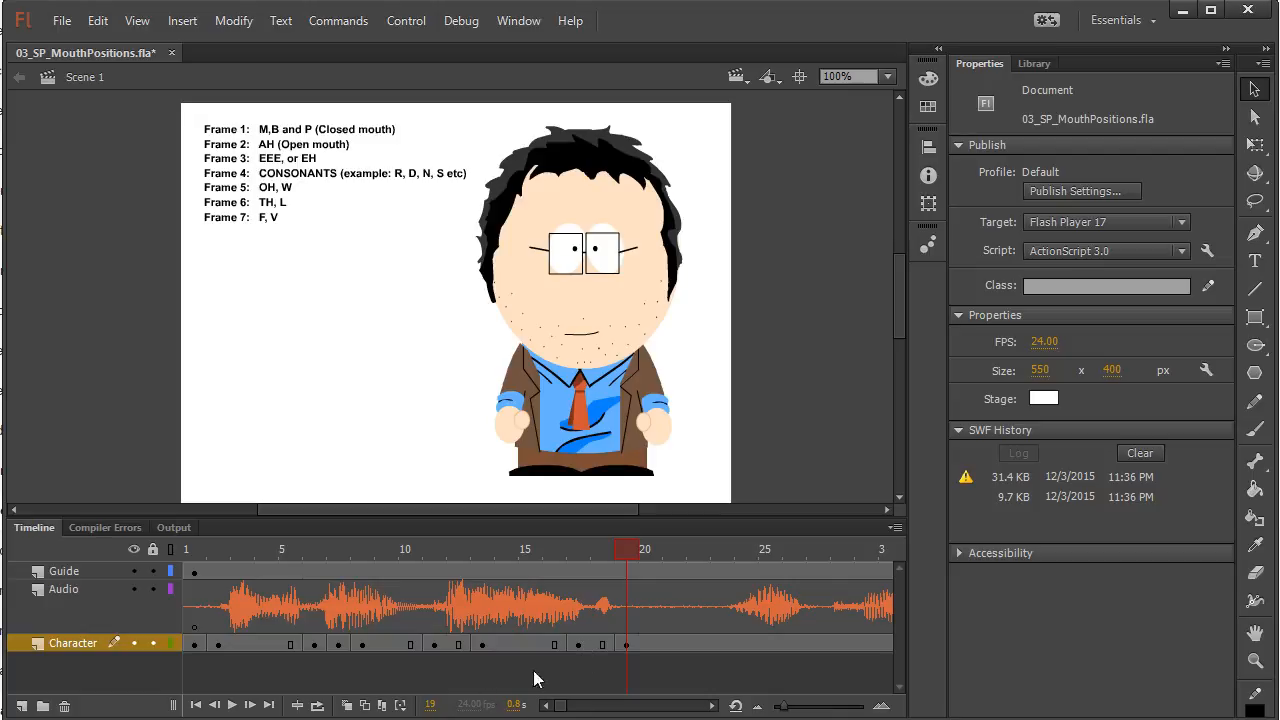
{"action": "left_click_drag", "start_coordinate": [623, 550], "coordinate": [736, 552]}
{"action": "left_click", "coordinate": [748, 644]}
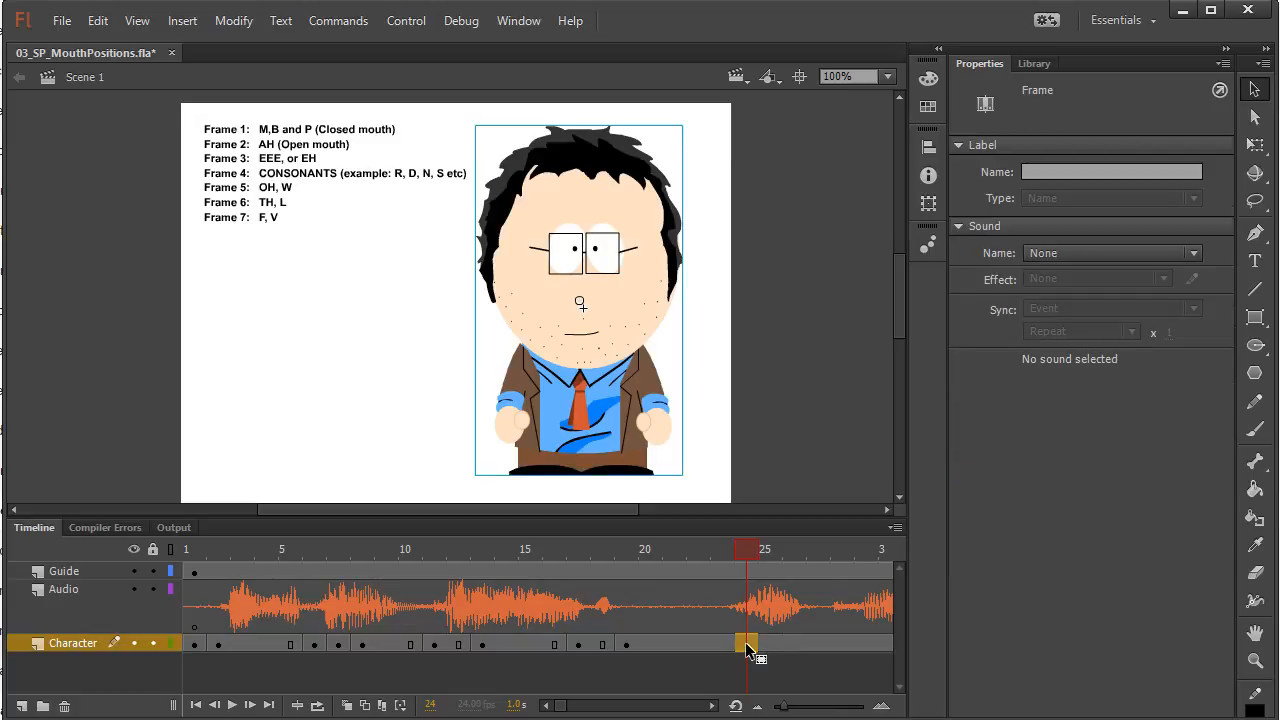
{"action": "left_click_drag", "start_coordinate": [748, 648], "coordinate": [728, 650]}
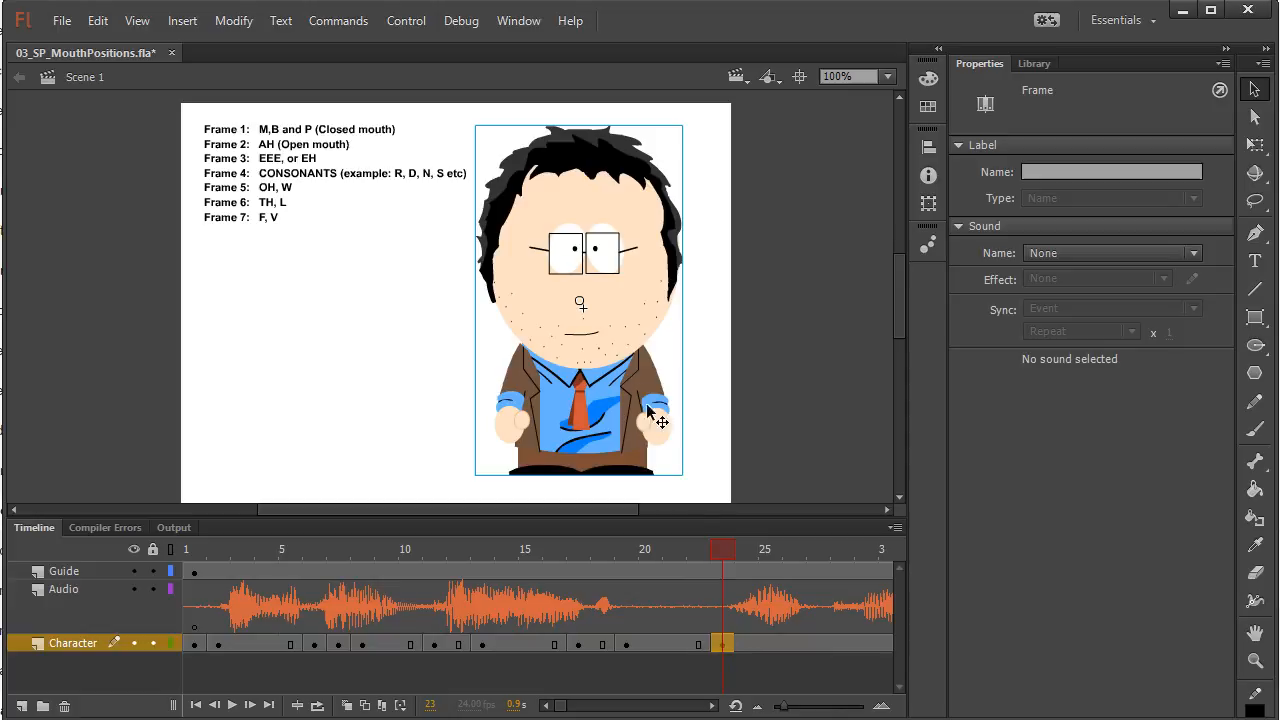
{"action": "left_click", "coordinate": [607, 324]}
{"action": "left_click", "coordinate": [1025, 343]}
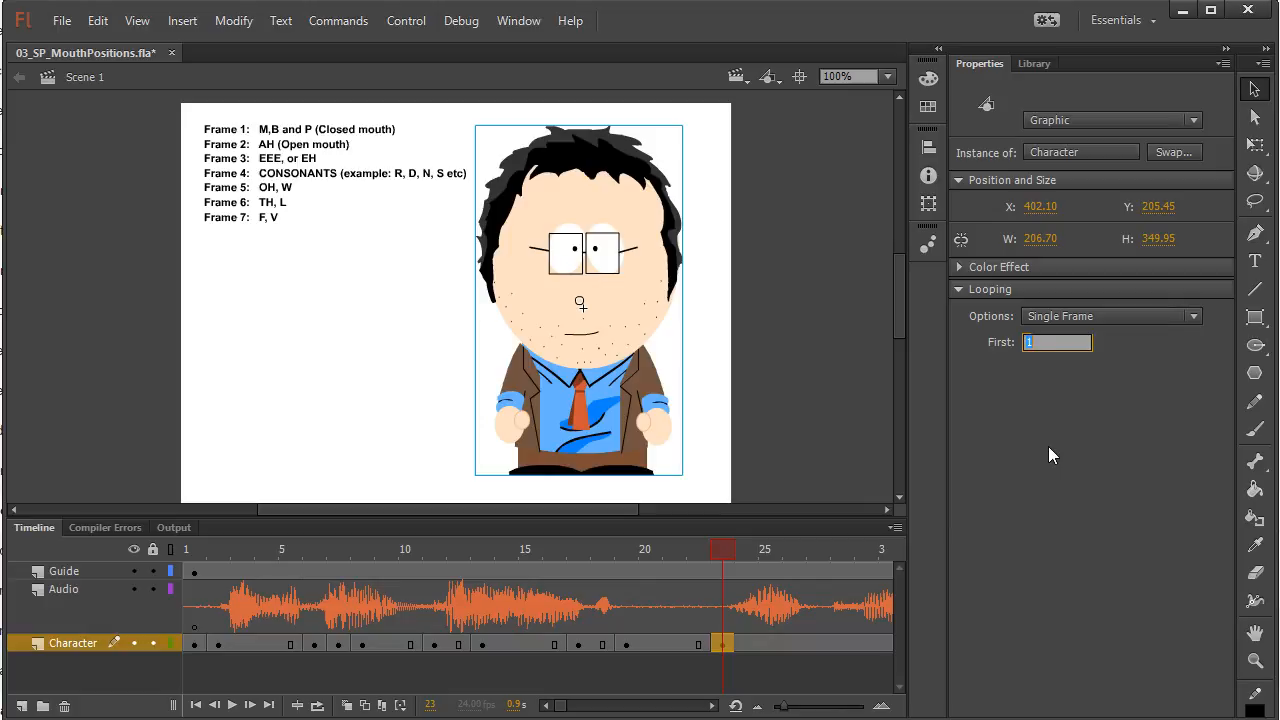
{"action": "type", "text": "21"}
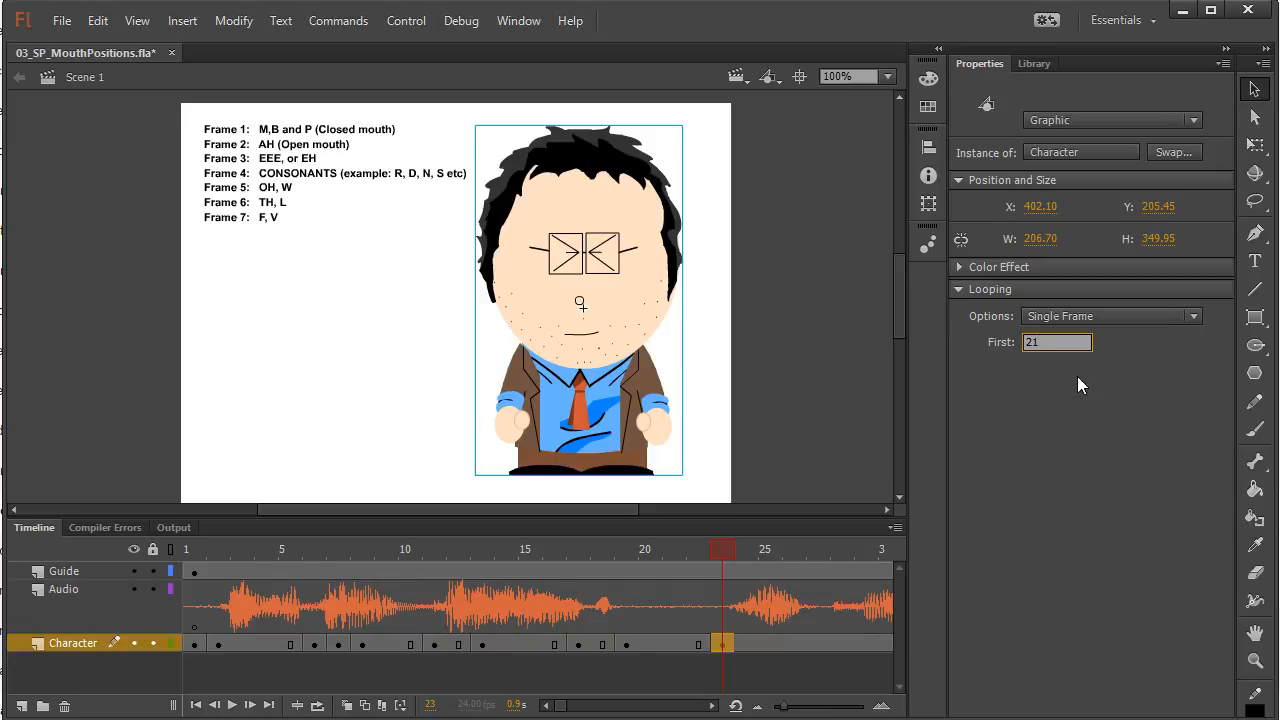
Insert a keyframe at frame 24 of the Character layer and set First to 23 for the EEE or EH mouth with shut eyes
{"action": "left_click", "coordinate": [724, 552]}
{"action": "left_click", "coordinate": [736, 552]}
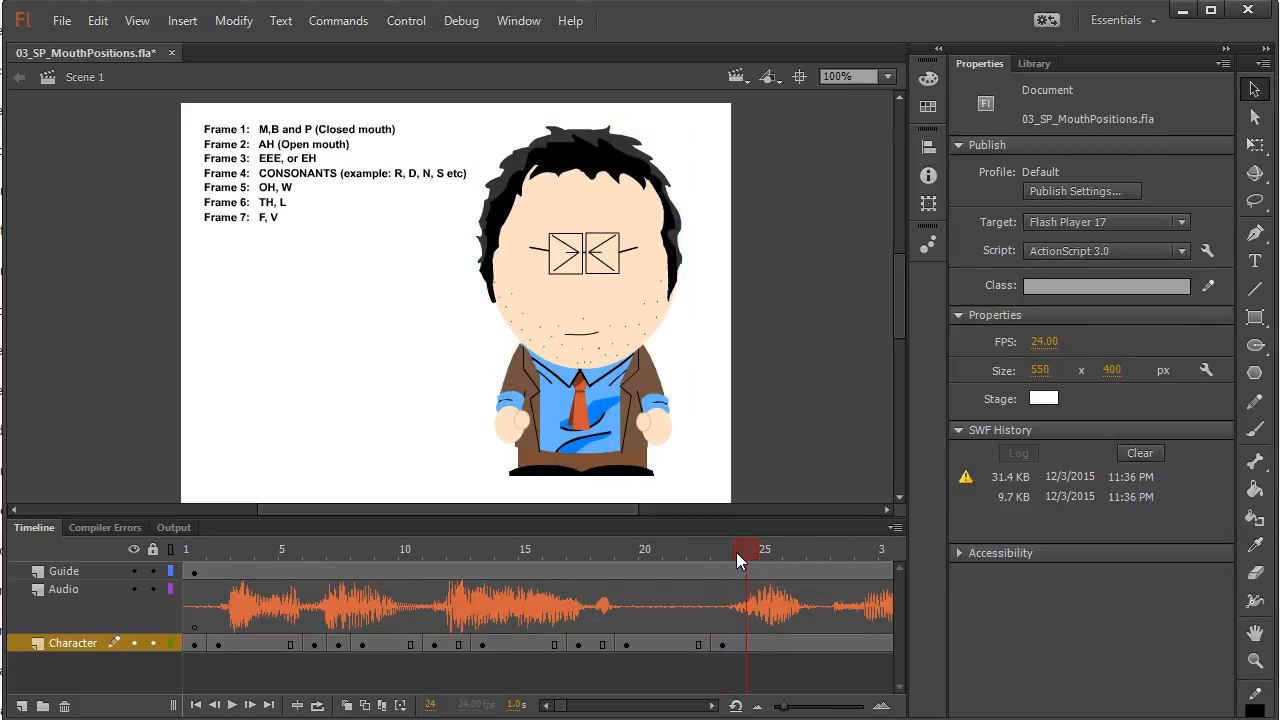
{"action": "left_click", "coordinate": [750, 645]}
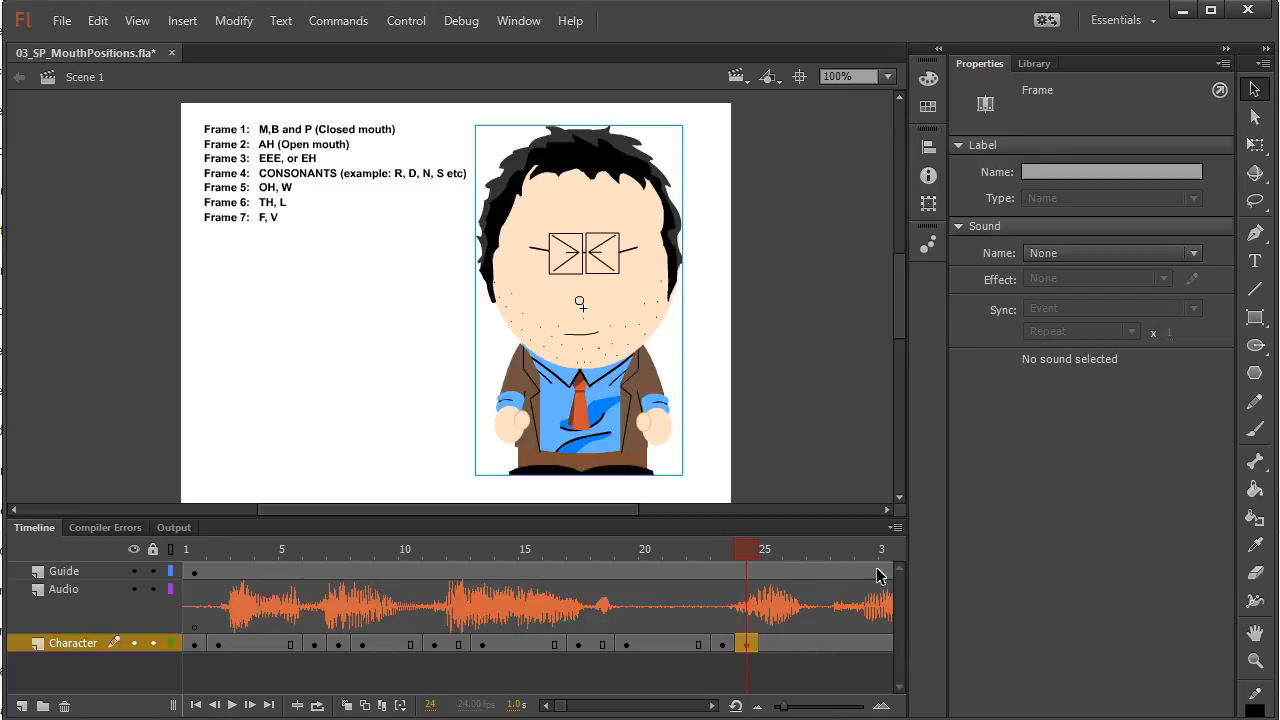
{"action": "left_click", "coordinate": [624, 316]}
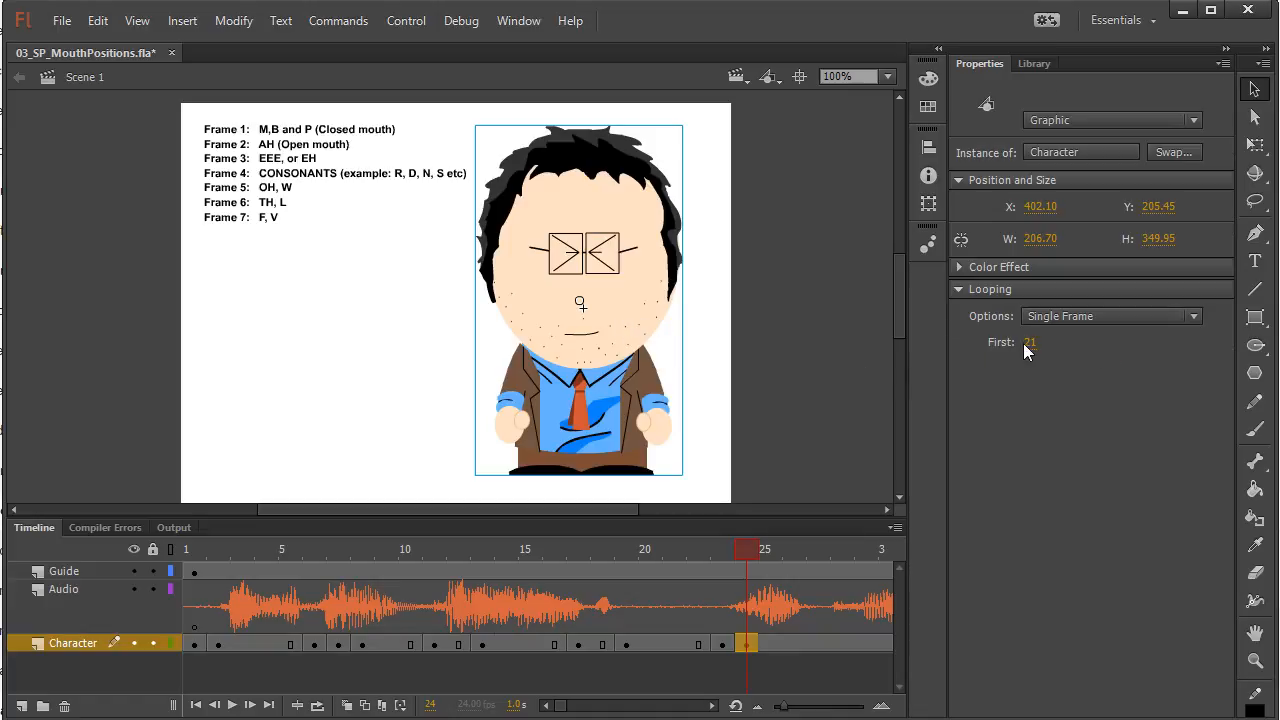
{"action": "left_click", "coordinate": [1026, 342]}
{"action": "type", "text": "23"}
{"action": "key", "text": "Return"}
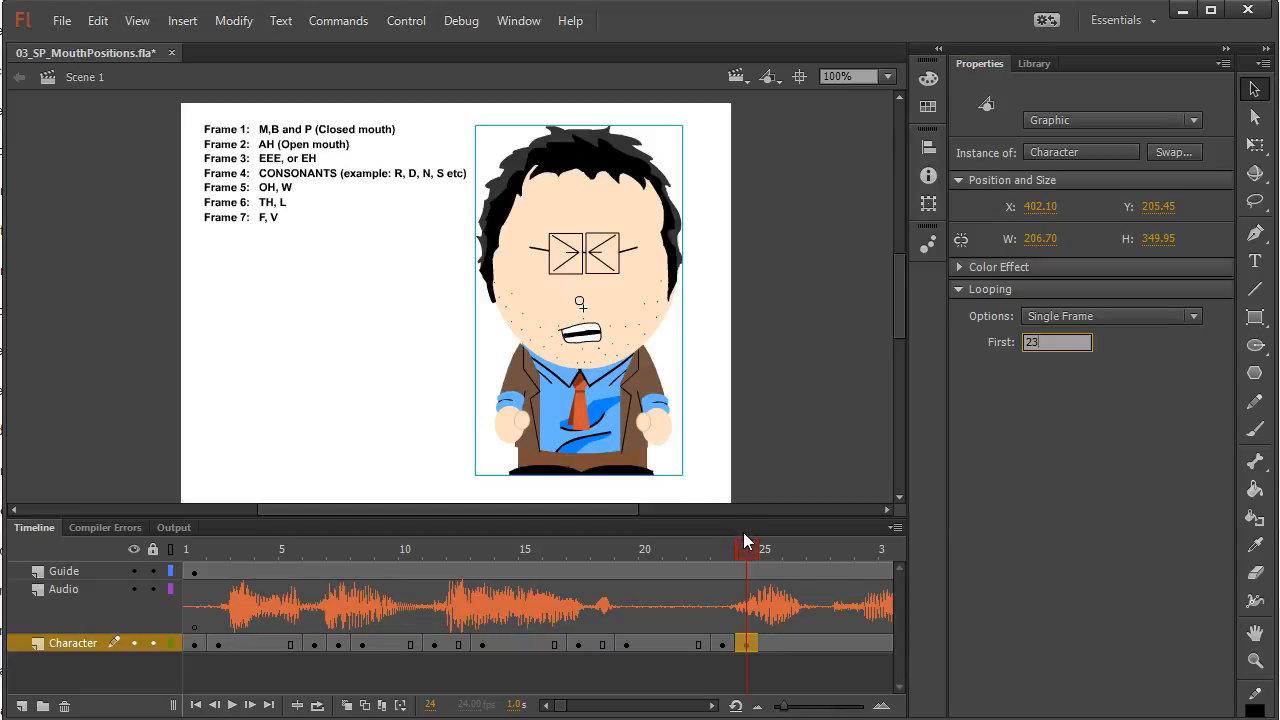
Insert a keyframe at frame 25 of the Character layer and set First to 25 for the OH or W mouth with shut eyes
{"action": "left_click_drag", "start_coordinate": [746, 543], "coordinate": [765, 544]}
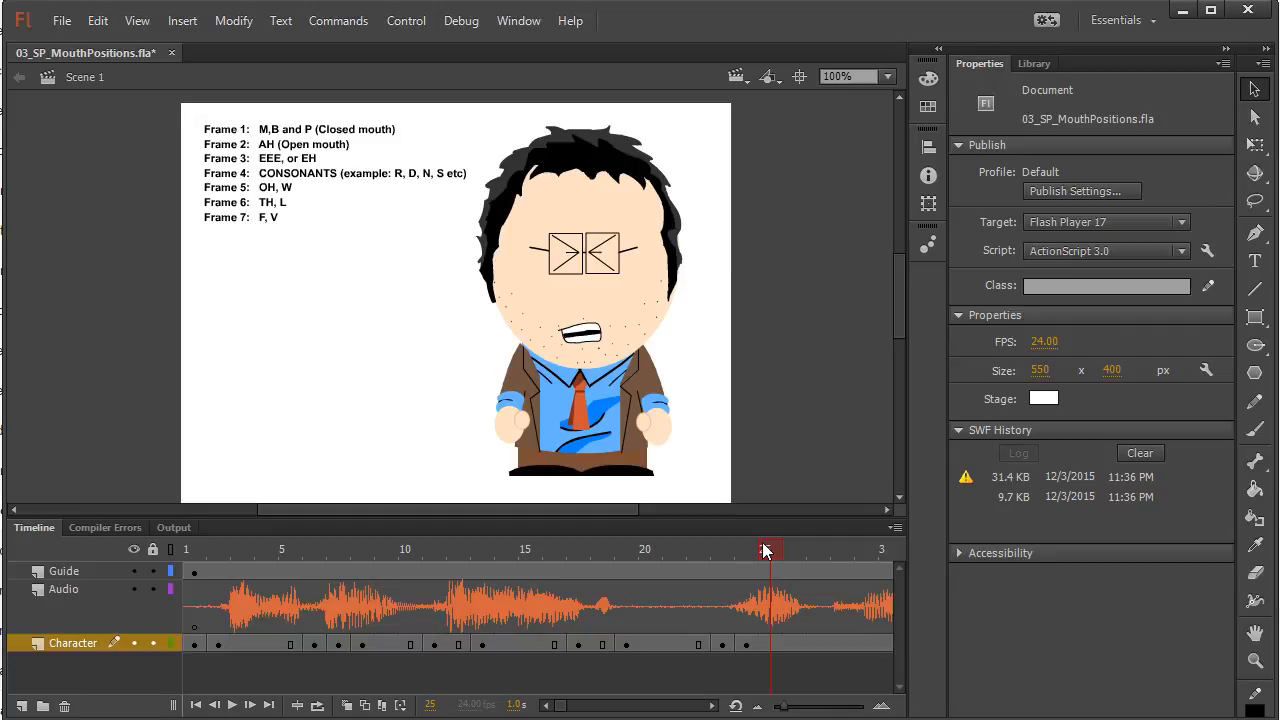
{"action": "left_click", "coordinate": [746, 644]}
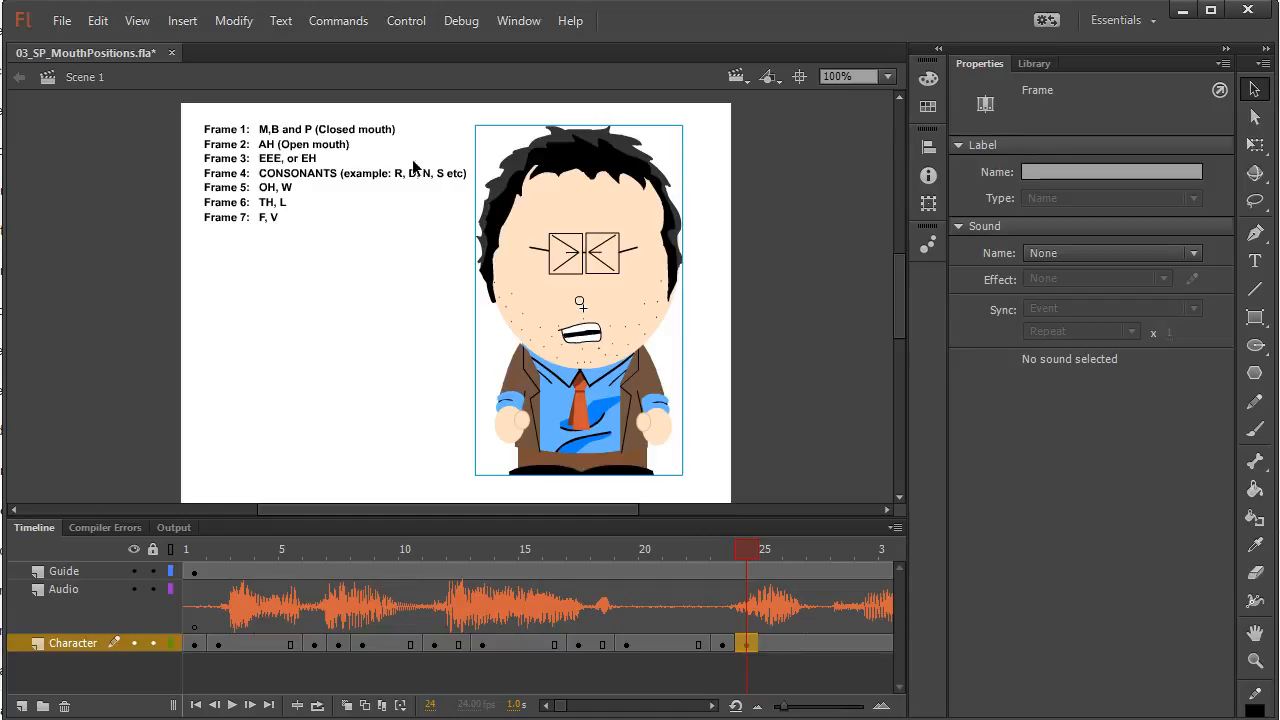
{"action": "left_click", "coordinate": [772, 646]}
{"action": "right_click", "coordinate": [772, 646]}
{"action": "left_click", "coordinate": [872, 230]}
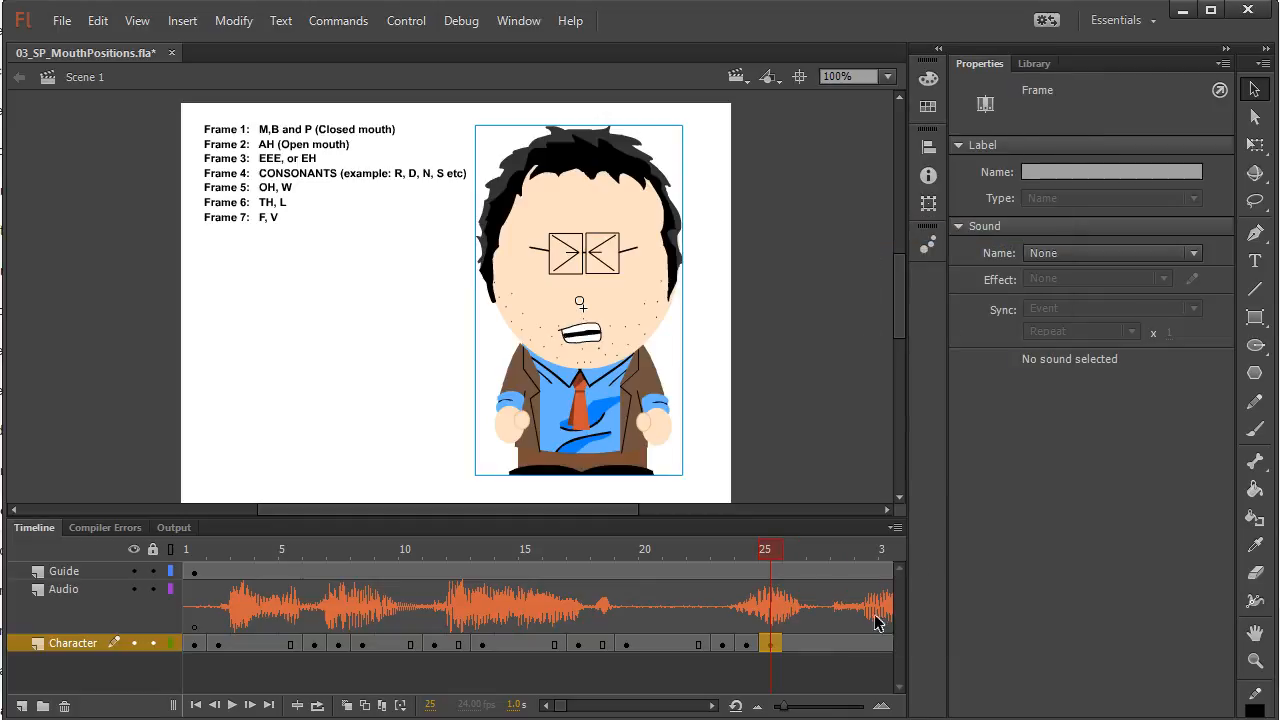
{"action": "left_click", "coordinate": [624, 330]}
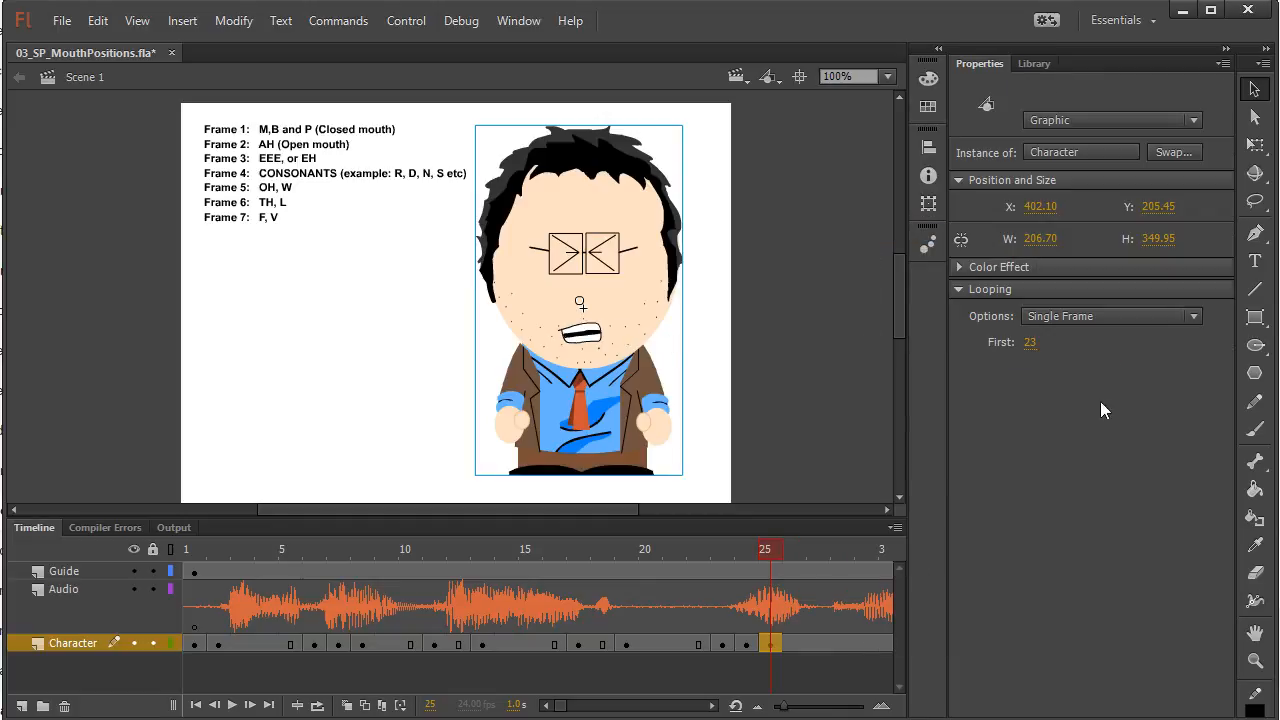
{"action": "left_click", "coordinate": [1031, 344]}
{"action": "type", "text": "25"}
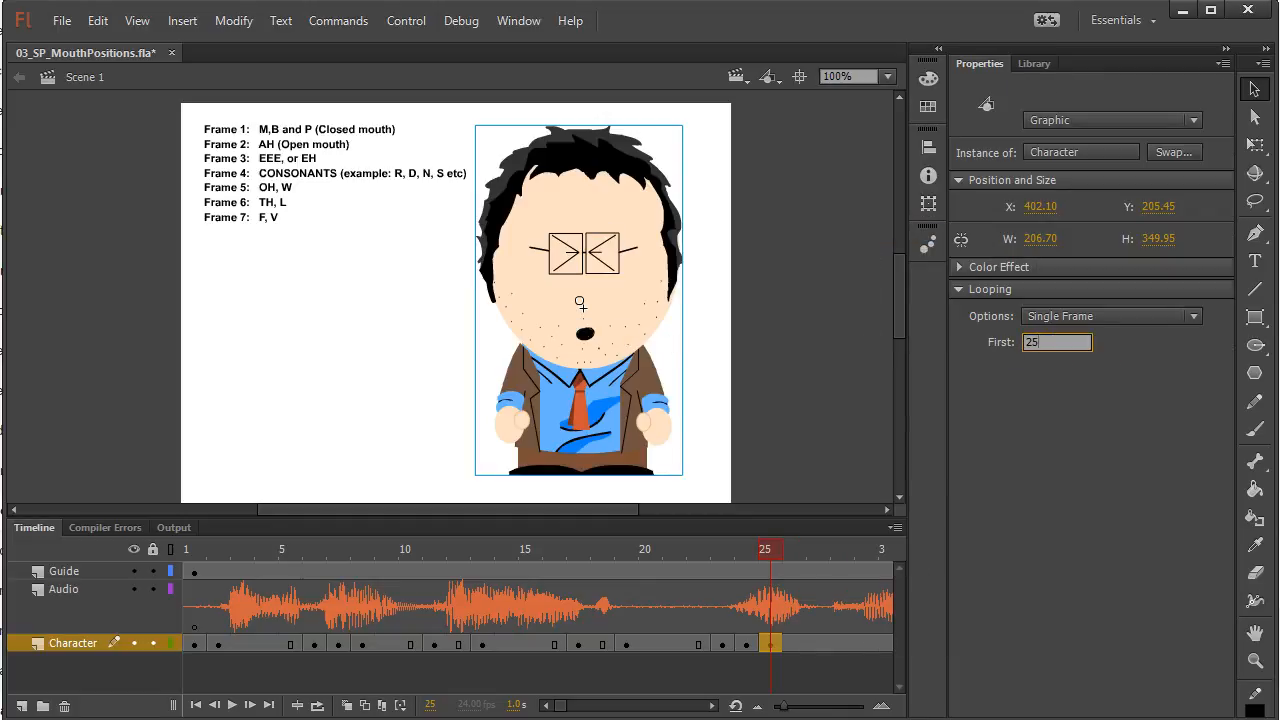
{"action": "key", "text": "Return"}
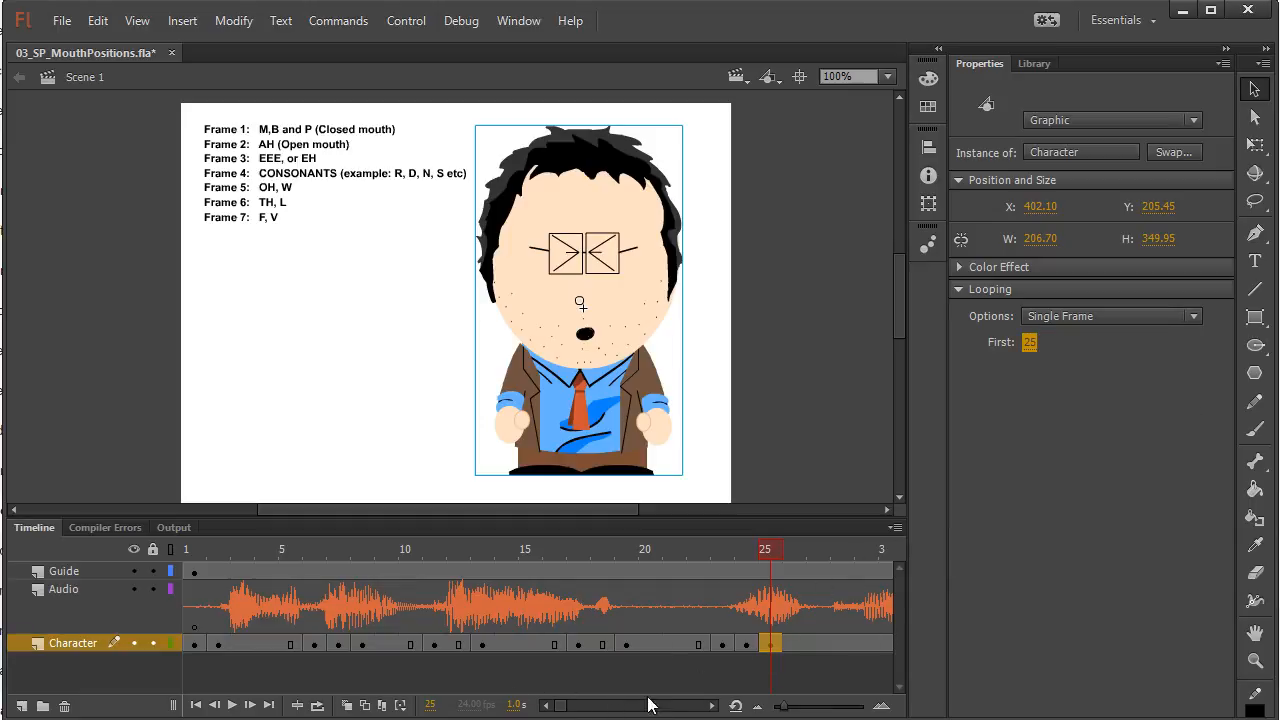
Insert a keyframe at frame 28 of the Character layer and set First to 4 for the consonant mouth with open eyes
{"action": "left_click", "coordinate": [712, 705]}
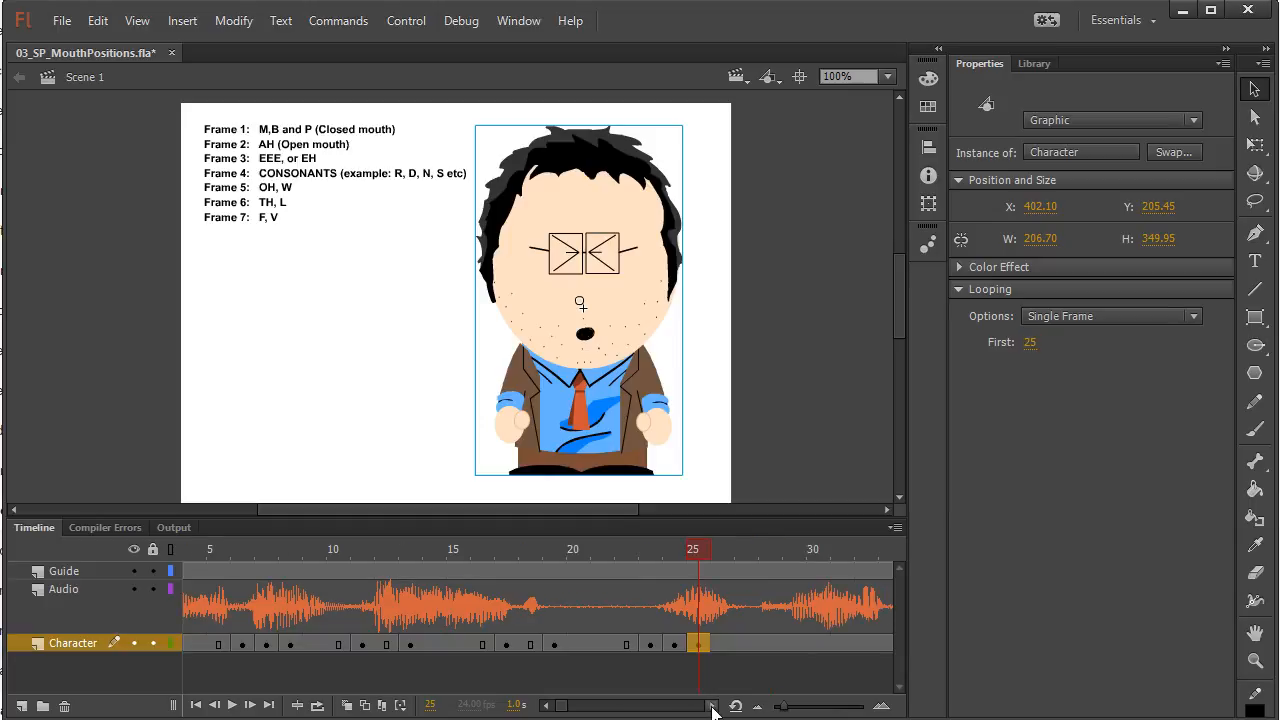
{"action": "left_click", "coordinate": [712, 705]}
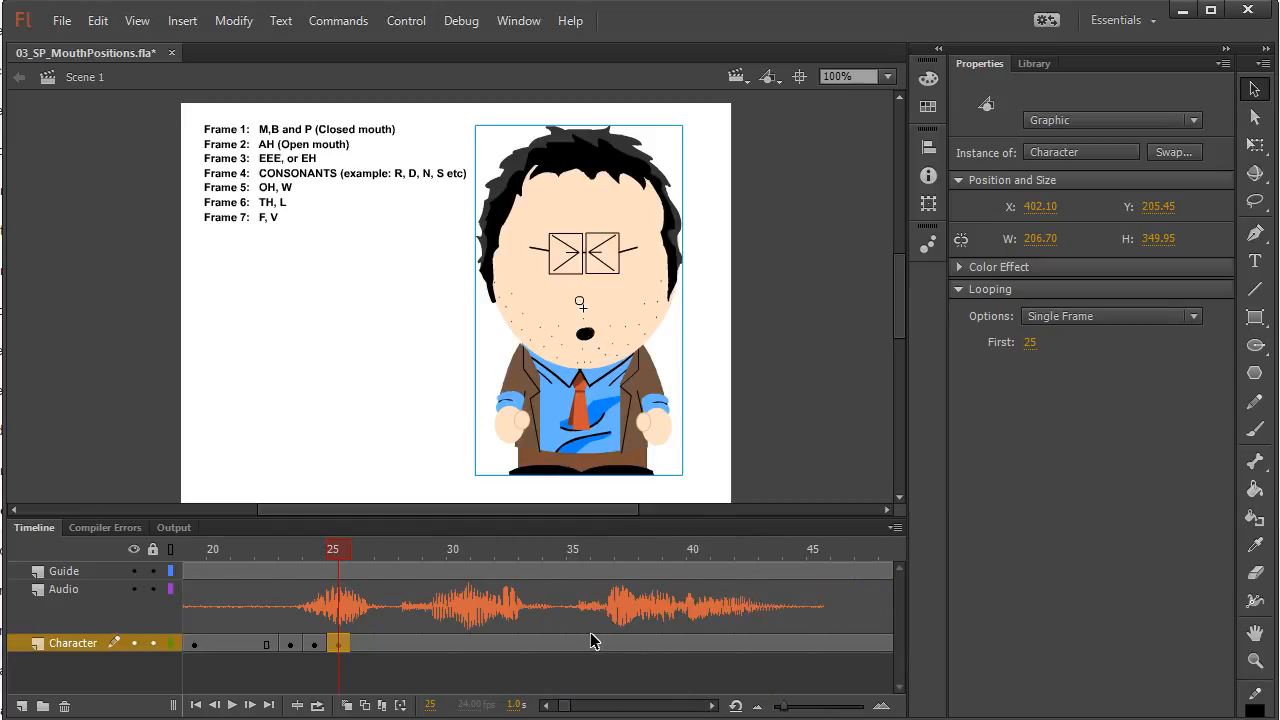
{"action": "left_click_drag", "start_coordinate": [336, 550], "coordinate": [495, 562]}
{"action": "left_click", "coordinate": [412, 644]}
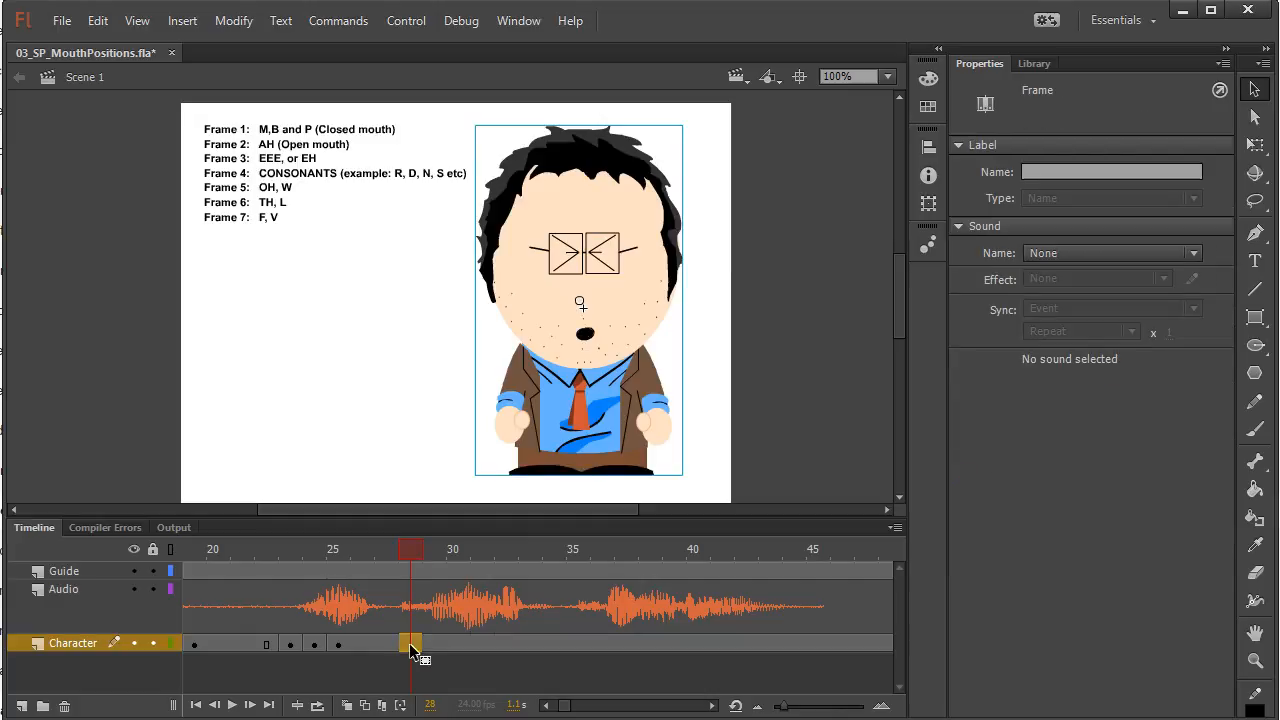
{"action": "left_click", "coordinate": [577, 360]}
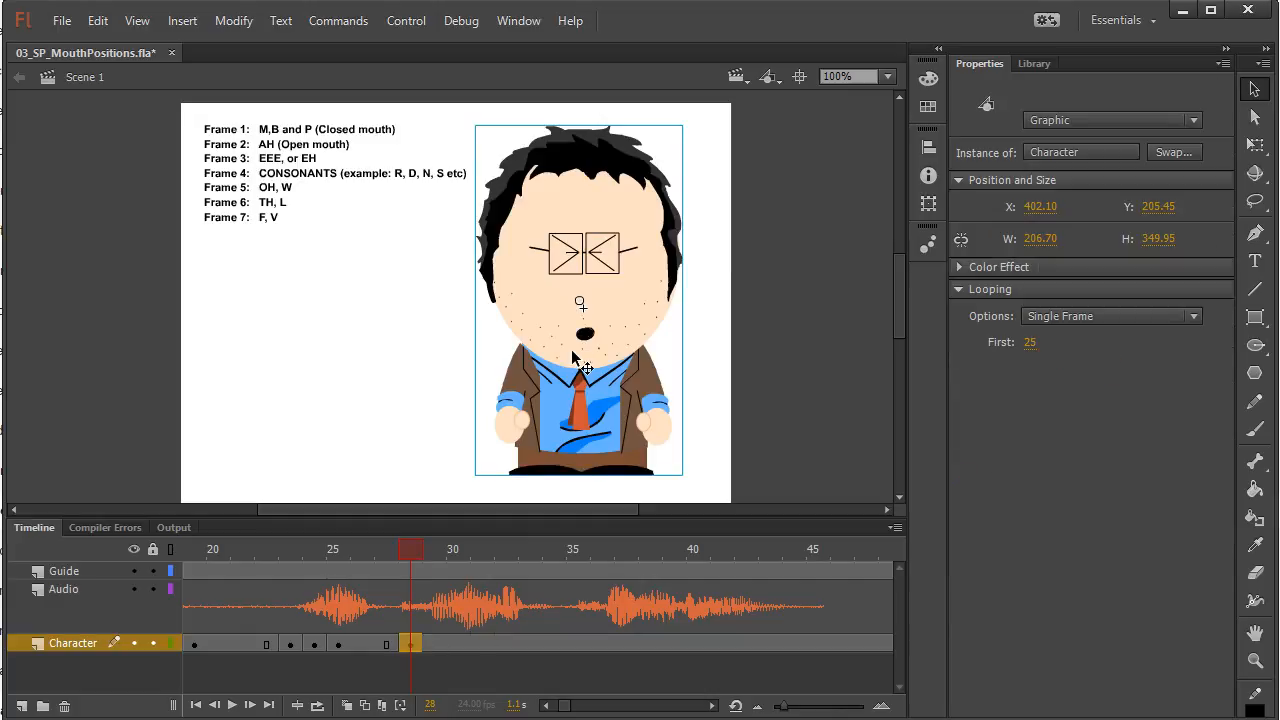
{"action": "left_click", "coordinate": [1030, 342]}
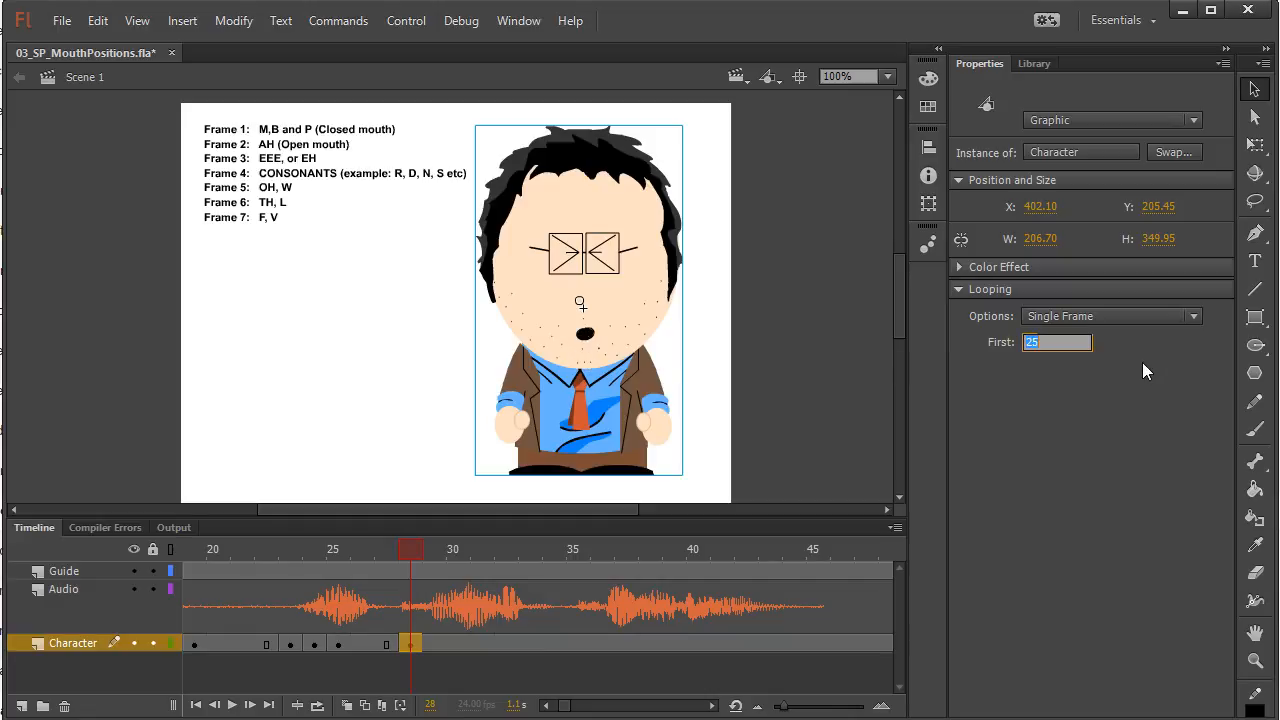
{"action": "type", "text": "4"}
{"action": "key", "text": "Return"}
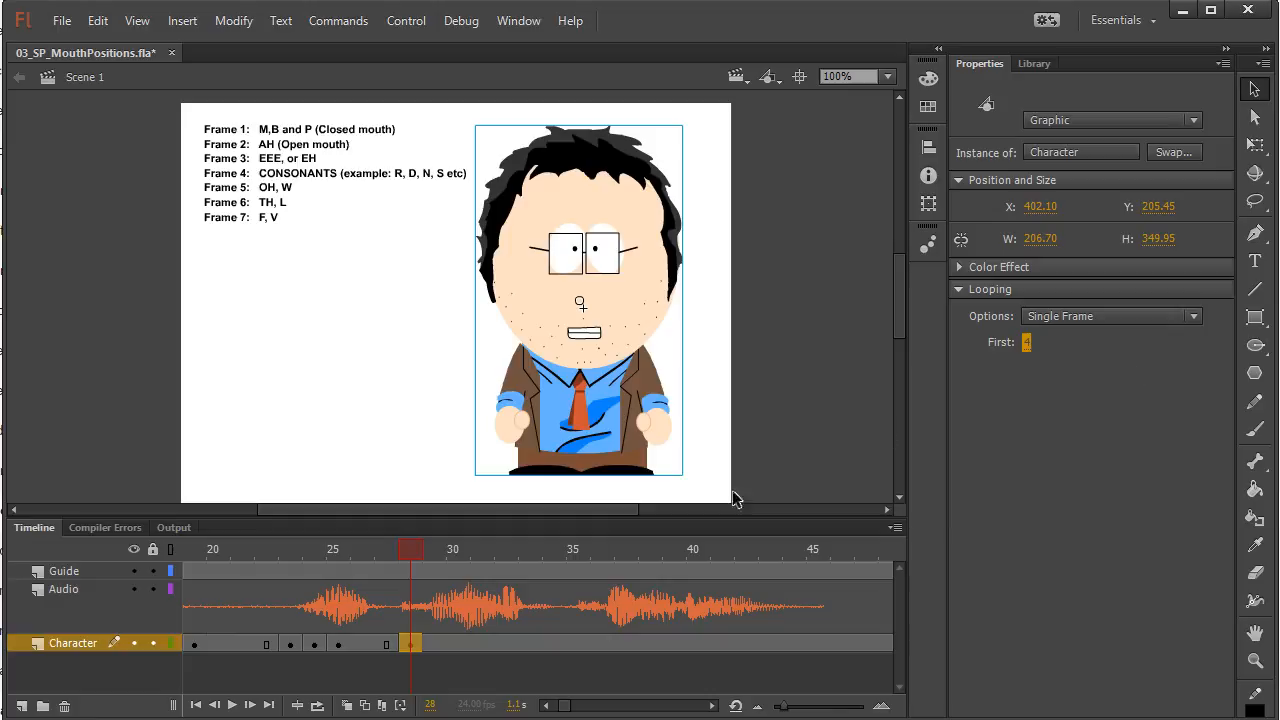
Insert a keyframe at frame 29 of the Character layer and set First to 3 for the EEE or EH mouth
{"action": "left_click", "coordinate": [433, 549]}
{"action": "left_click", "coordinate": [435, 645]}
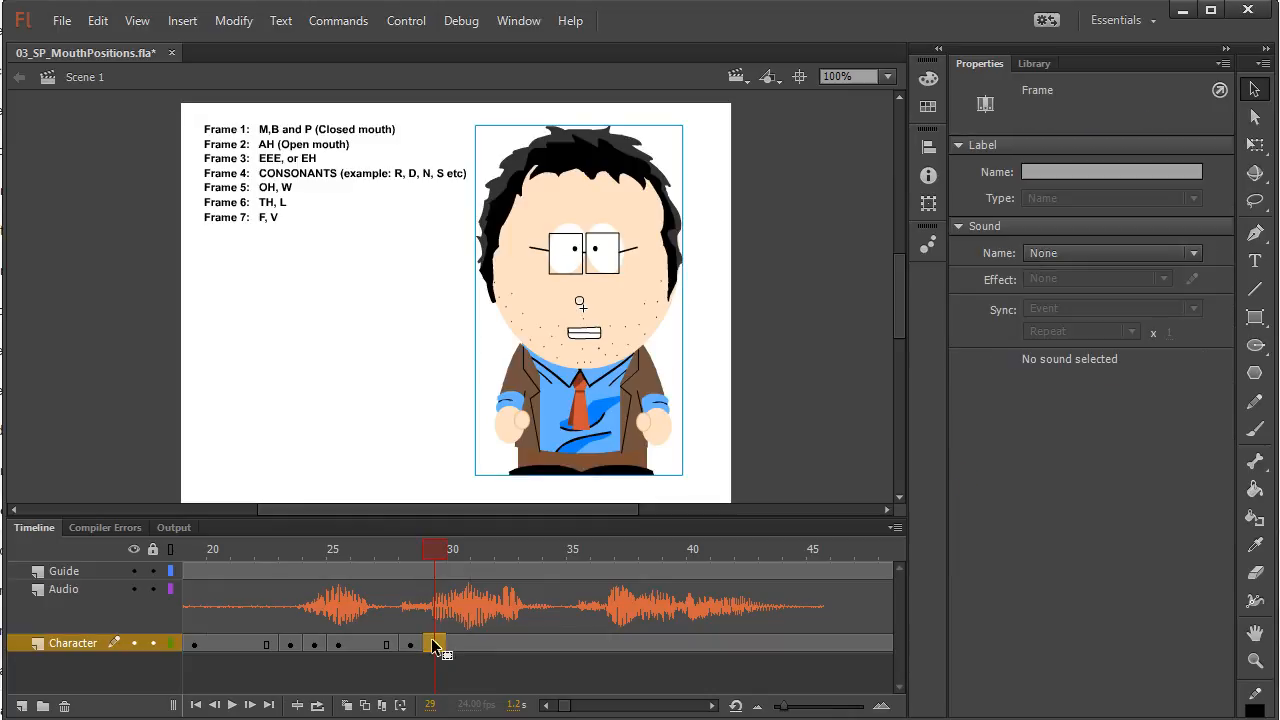
{"action": "left_click", "coordinate": [548, 345]}
{"action": "left_click", "coordinate": [1030, 342]}
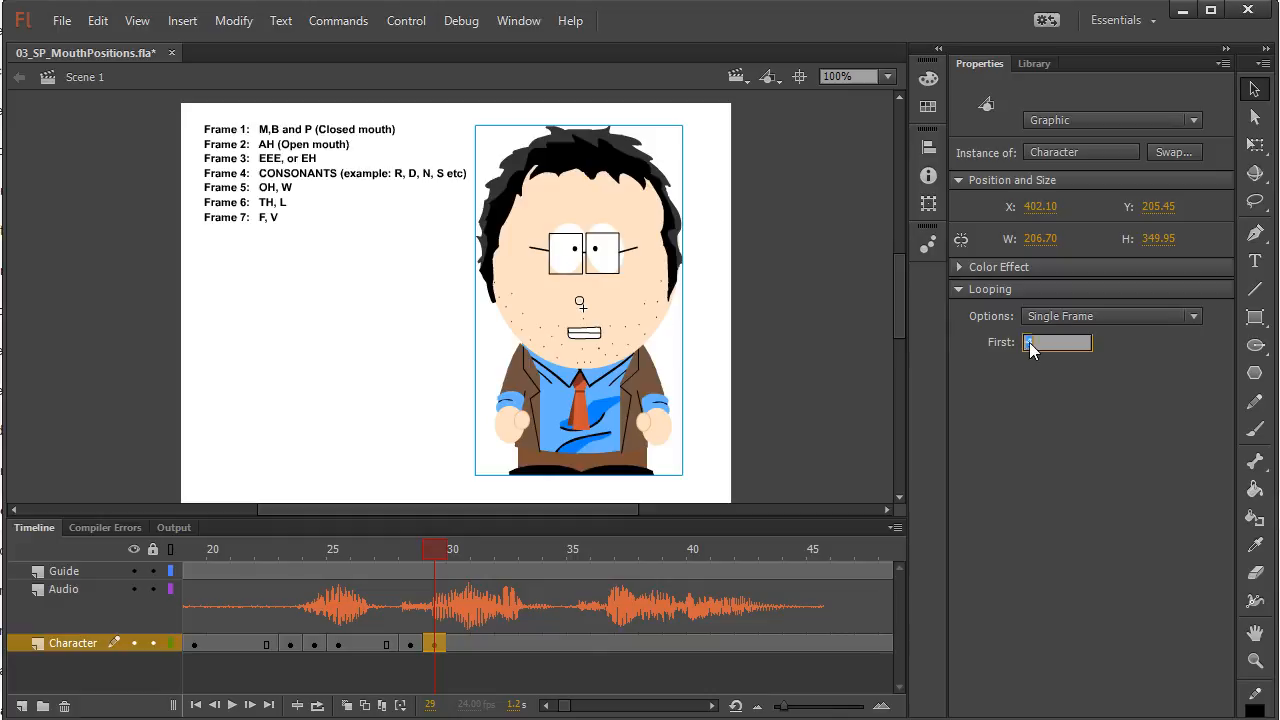
{"action": "type", "text": "3"}
{"action": "key", "text": "Return"}
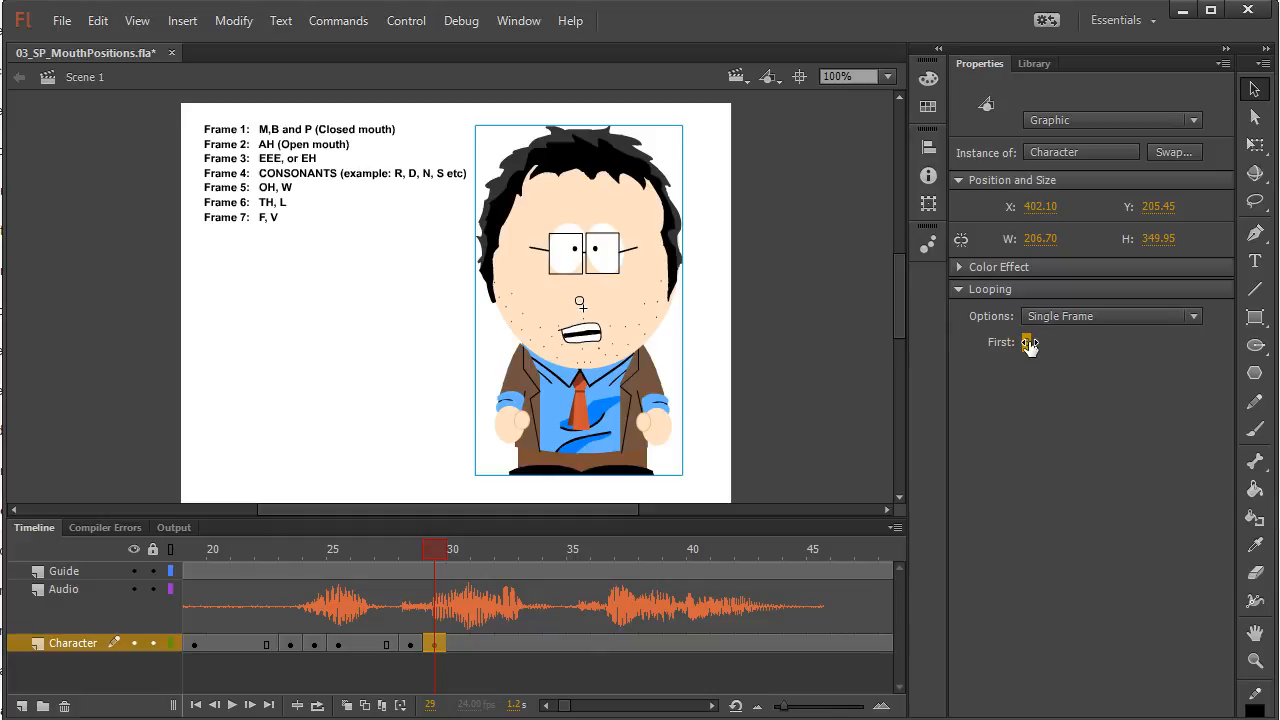
{"action": "left_click", "coordinate": [436, 547]}
{"action": "left_click", "coordinate": [447, 547]}
{"action": "left_click", "coordinate": [588, 338]}
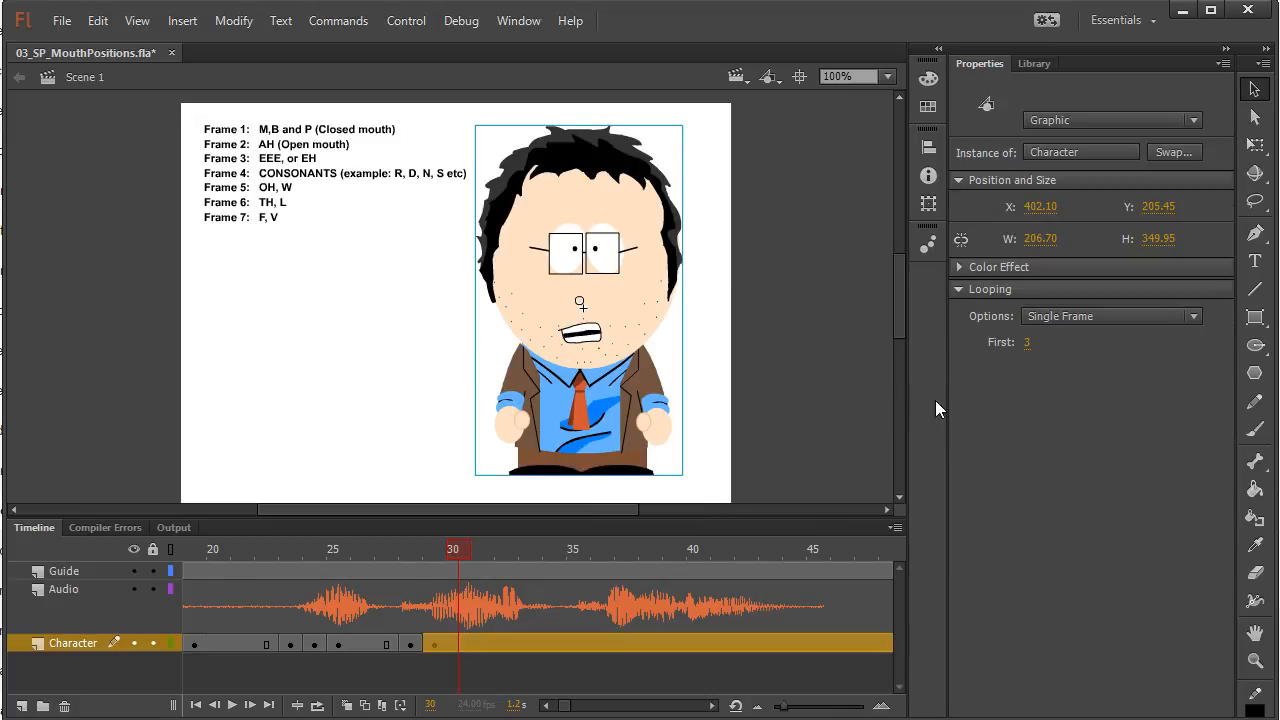
{"action": "left_click", "coordinate": [1026, 342]}
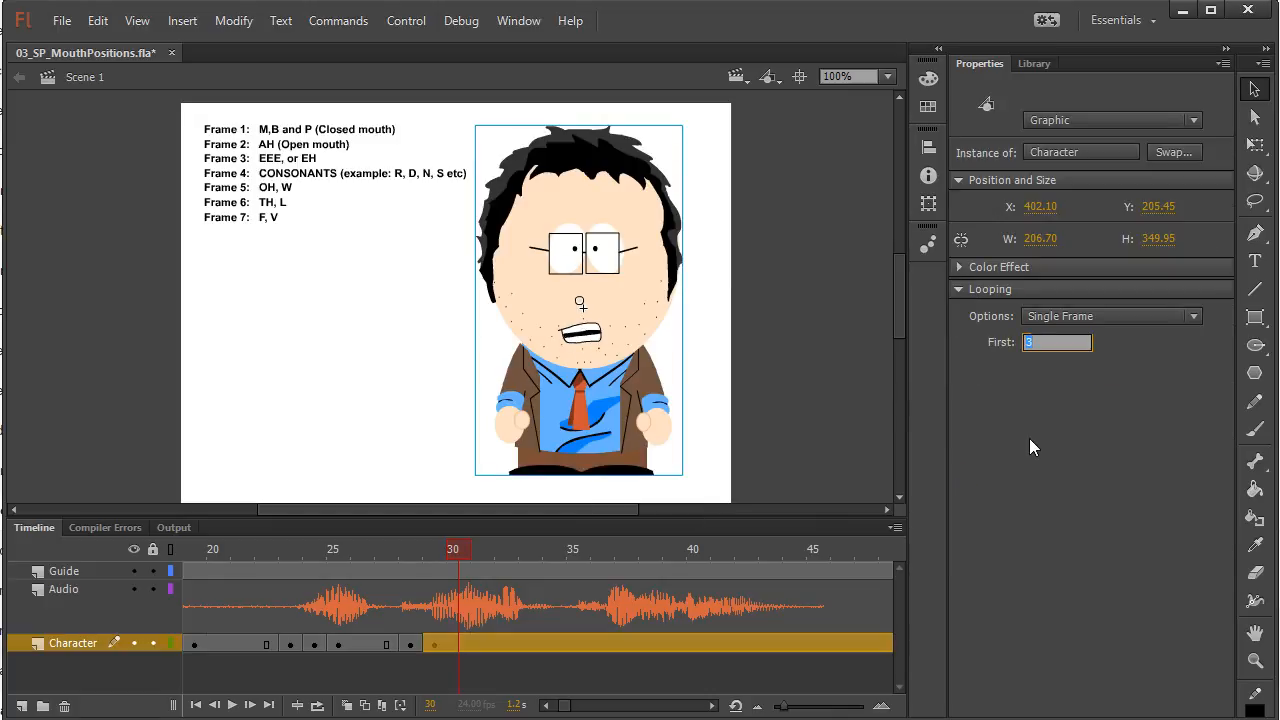
{"action": "left_click", "coordinate": [430, 645]}
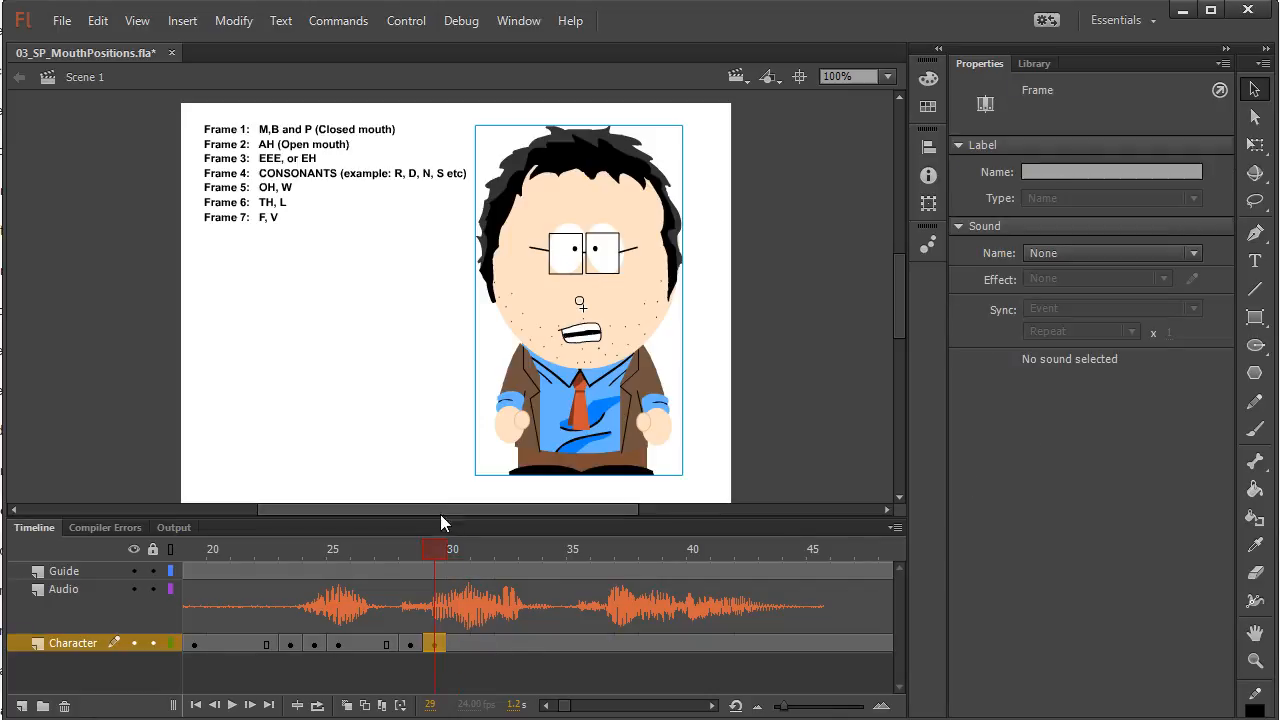
Insert a keyframe at frame 30 of the Character layer and set First to 6 for the TH or L mouth
{"action": "left_click", "coordinate": [438, 548]}
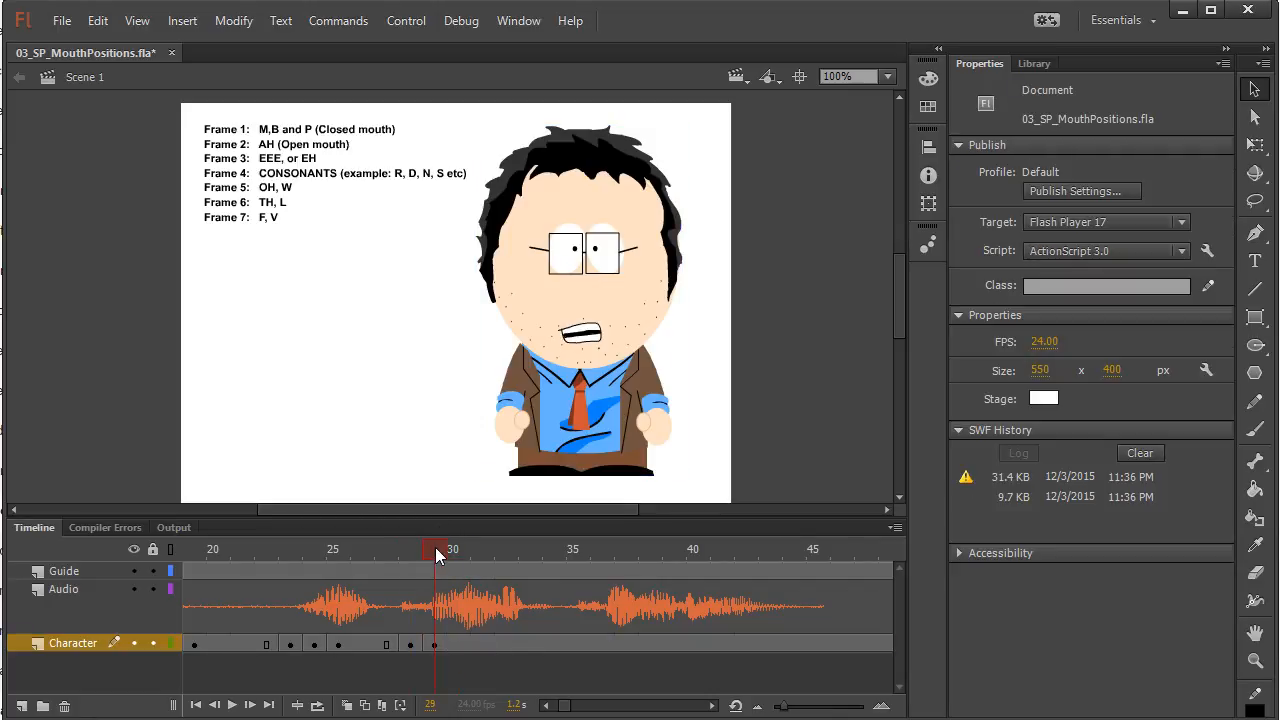
{"action": "left_click", "coordinate": [451, 549]}
{"action": "left_click", "coordinate": [457, 645]}
{"action": "left_click", "coordinate": [632, 205]}
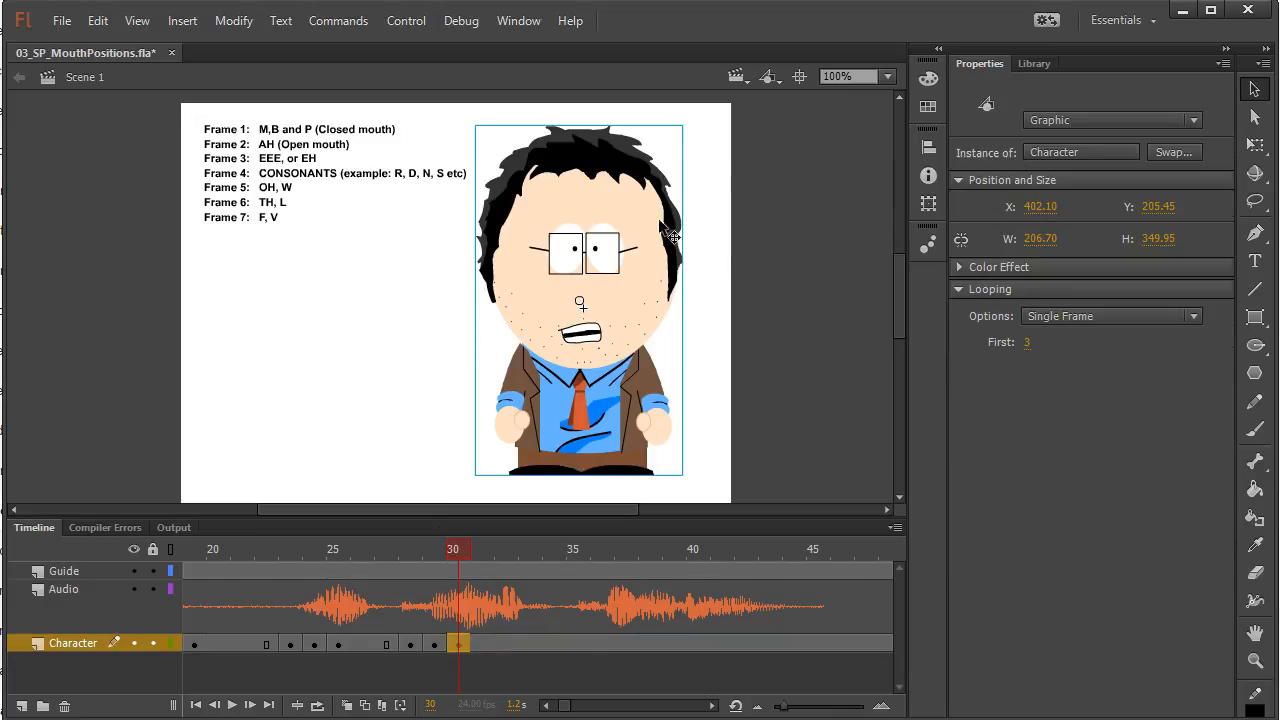
{"action": "left_click", "coordinate": [1022, 343]}
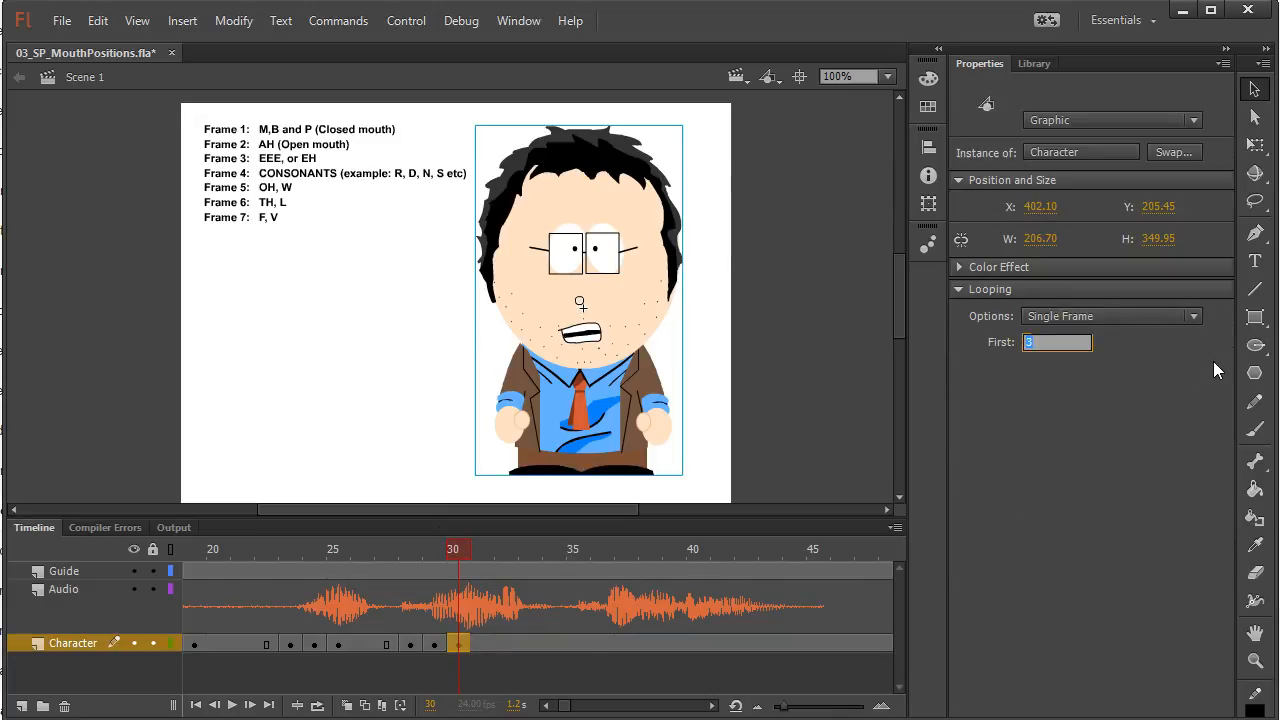
{"action": "type", "text": "6"}
{"action": "key", "text": "Return"}
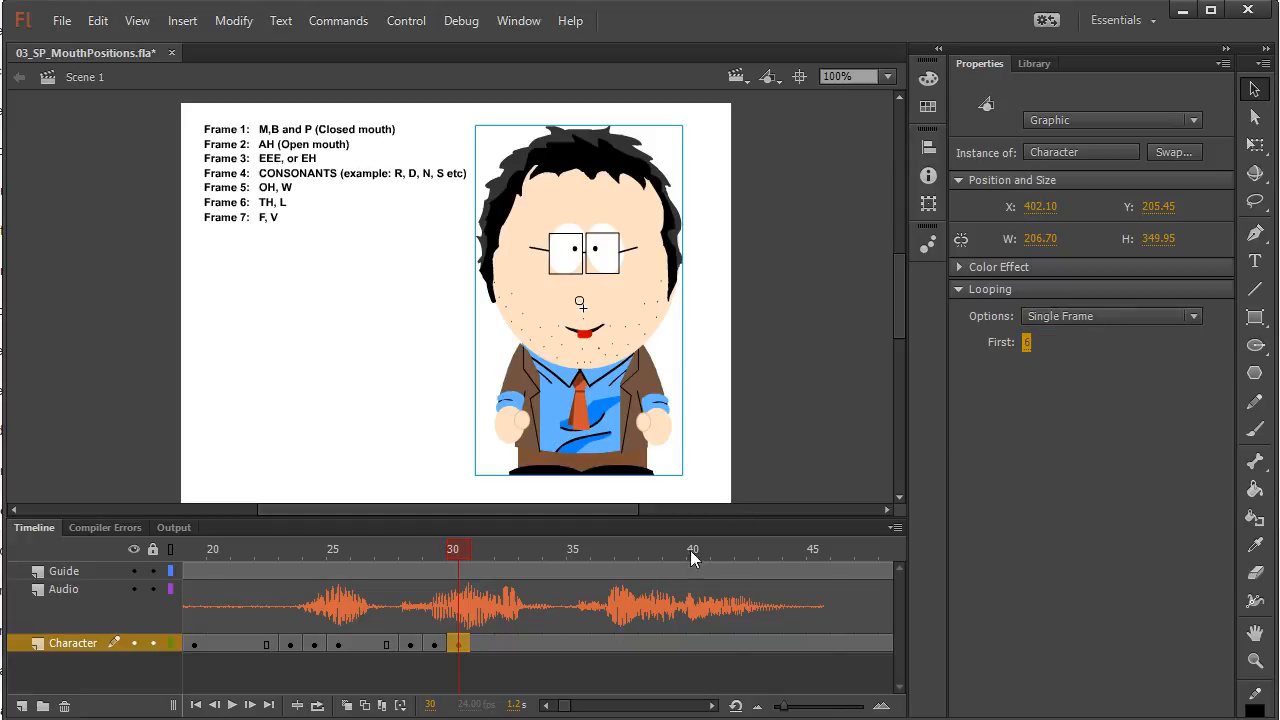
Insert a keyframe at frame 31 of the Character layer and set First to 4 for the consonant mouth with open eyes
{"action": "left_click", "coordinate": [484, 646]}
{"action": "key", "text": "F6"}
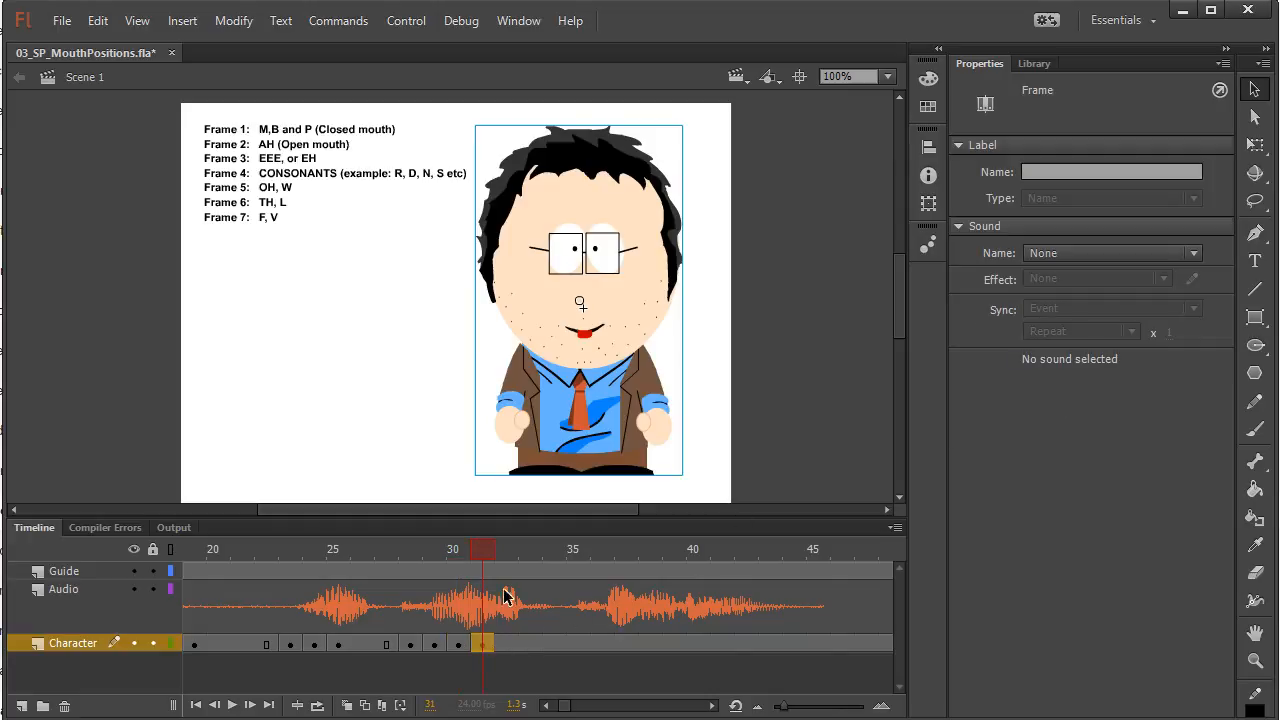
{"action": "left_click", "coordinate": [608, 365]}
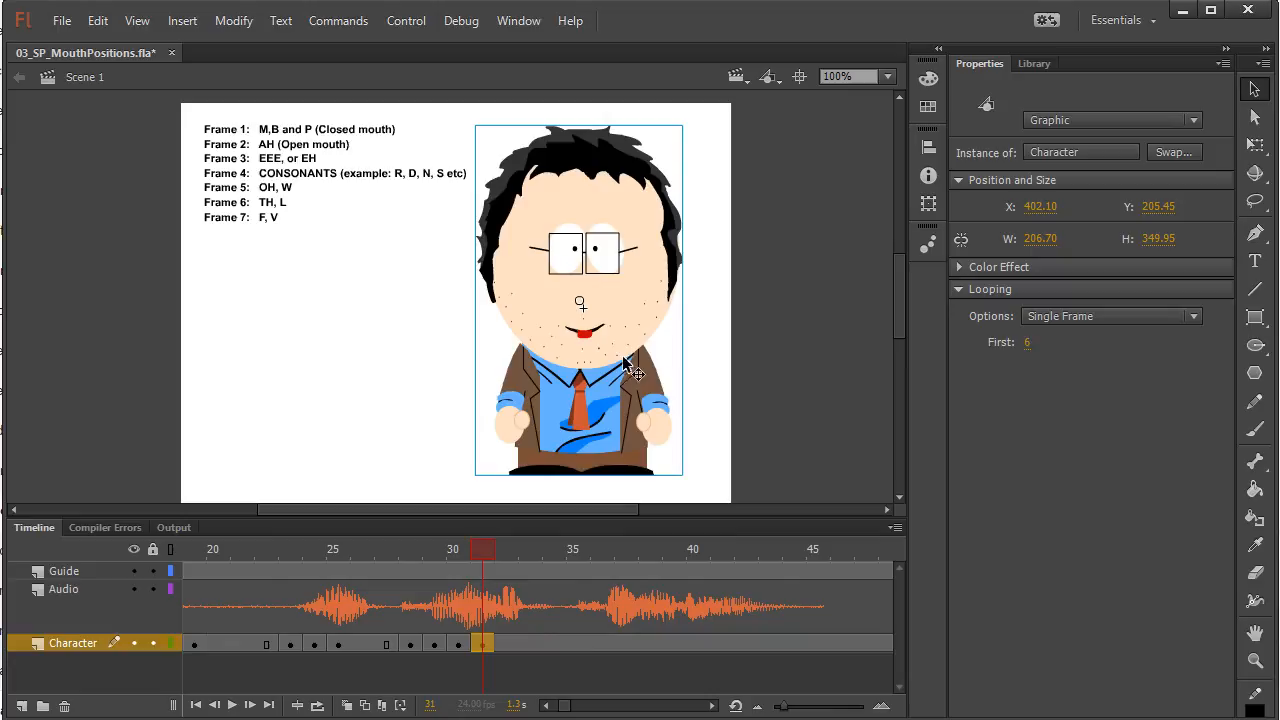
{"action": "left_click", "coordinate": [1030, 342]}
{"action": "type", "text": "4"}
{"action": "key", "text": "Return"}
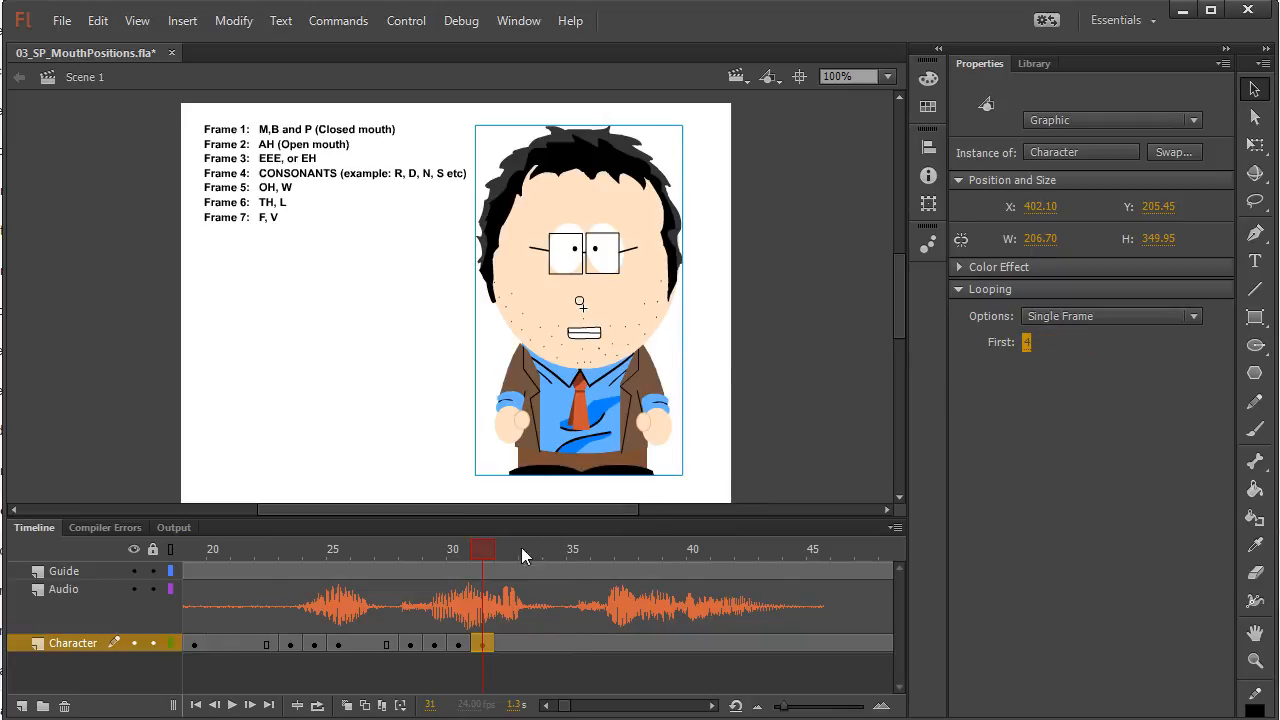
Insert a keyframe at frame 35 of the Character layer and set First to 24 for the consonant mouth with shut eyes
{"action": "left_click_drag", "start_coordinate": [484, 552], "coordinate": [576, 533]}
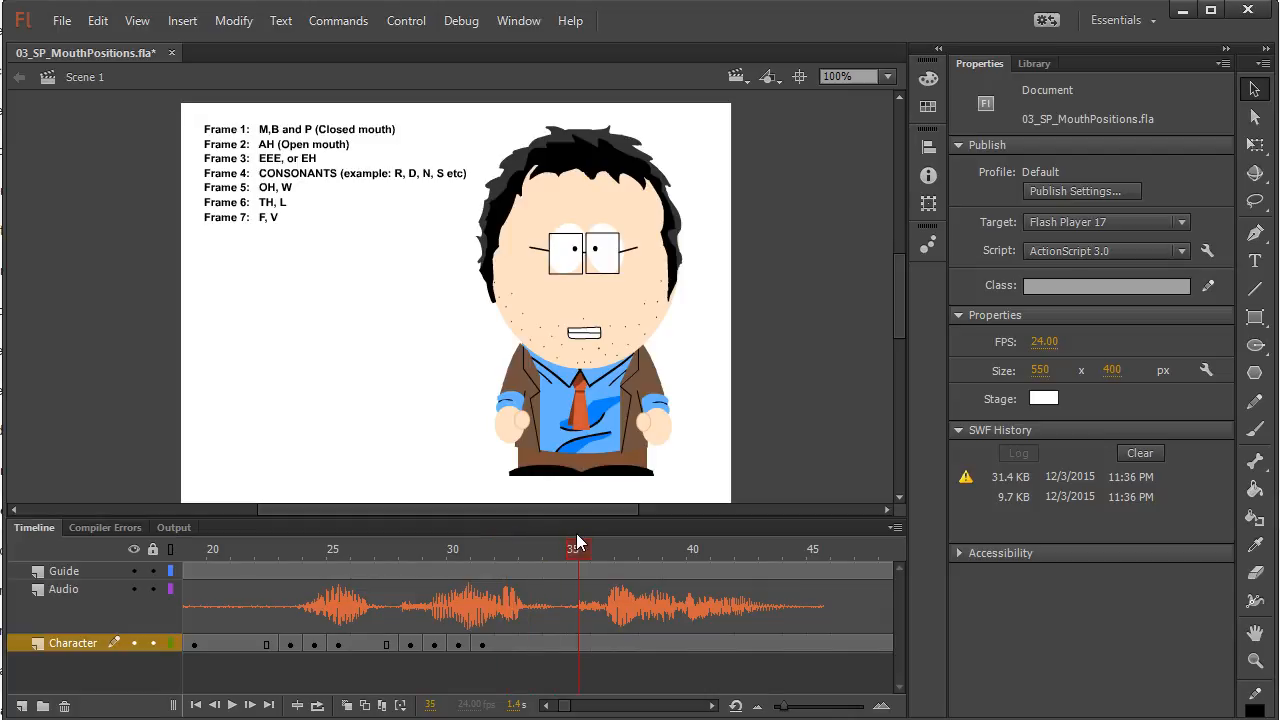
{"action": "left_click", "coordinate": [579, 644]}
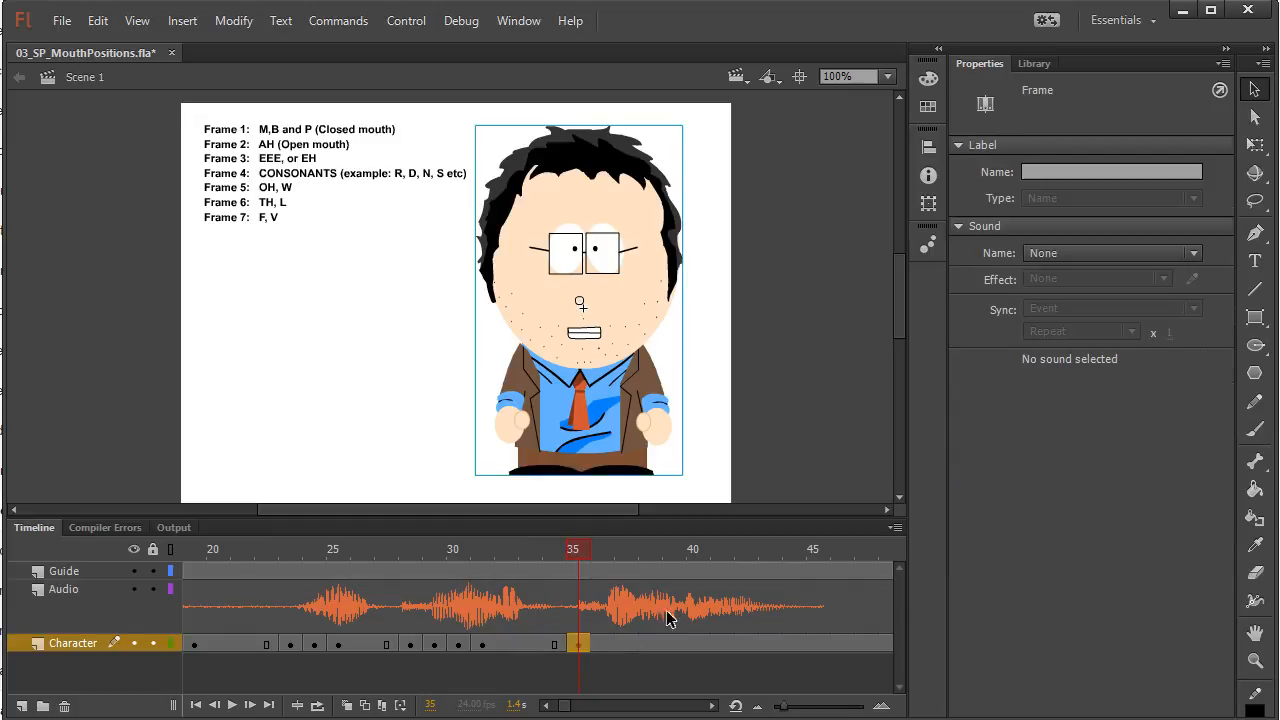
{"action": "left_click", "coordinate": [628, 312]}
{"action": "left_click", "coordinate": [1025, 346]}
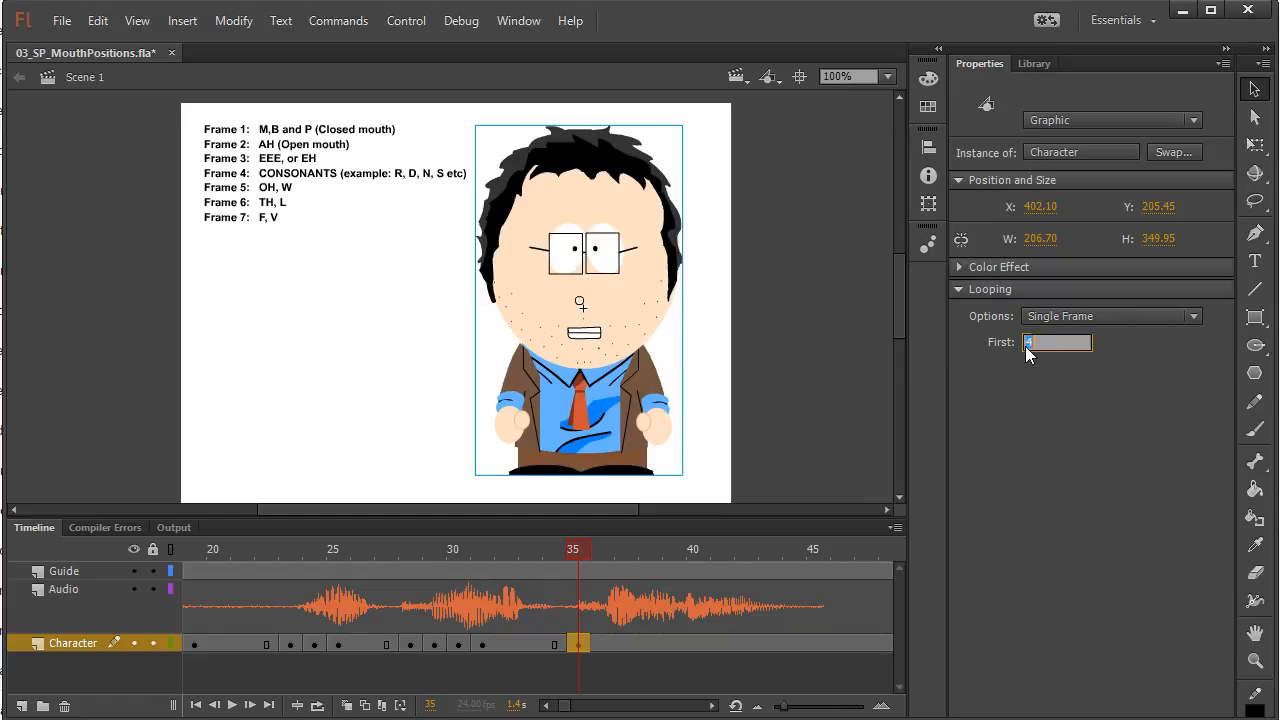
{"action": "type", "text": "24"}
{"action": "key", "text": "Return"}
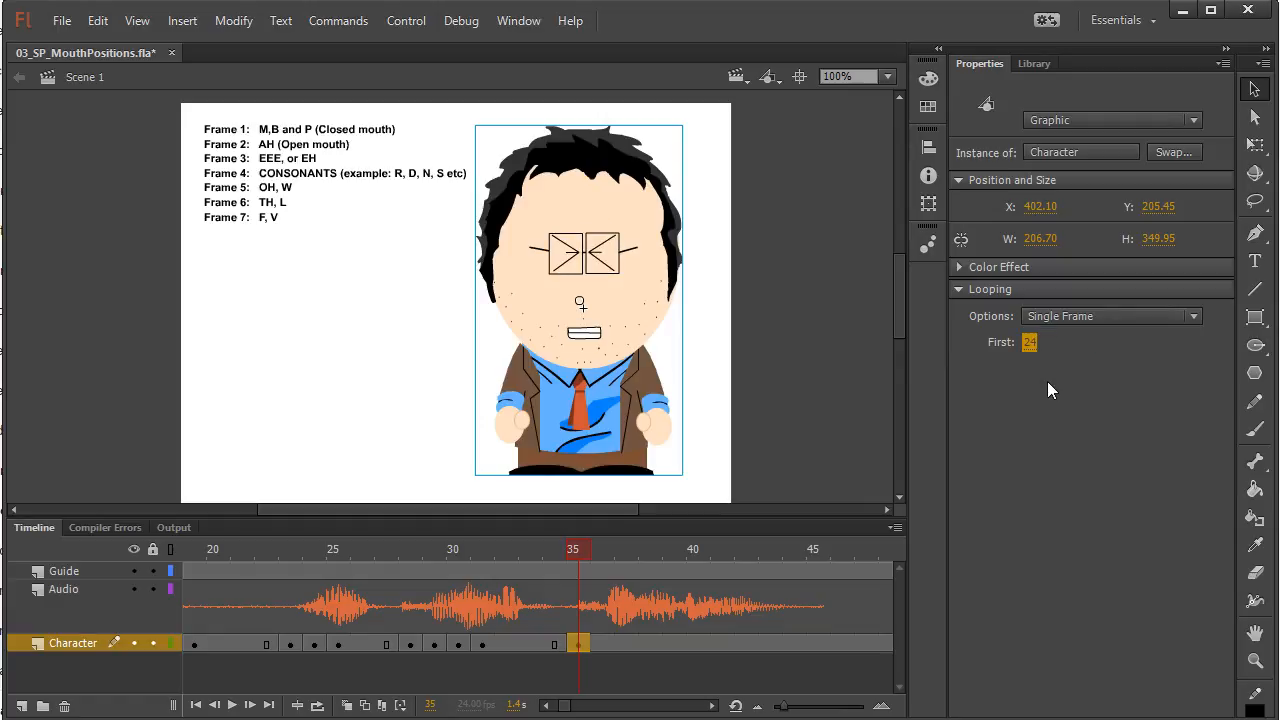
Insert a keyframe at frame 36 of the Character layer and set First to 23 for the EEE or EH mouth with shut eyes
{"action": "left_click", "coordinate": [610, 652]}
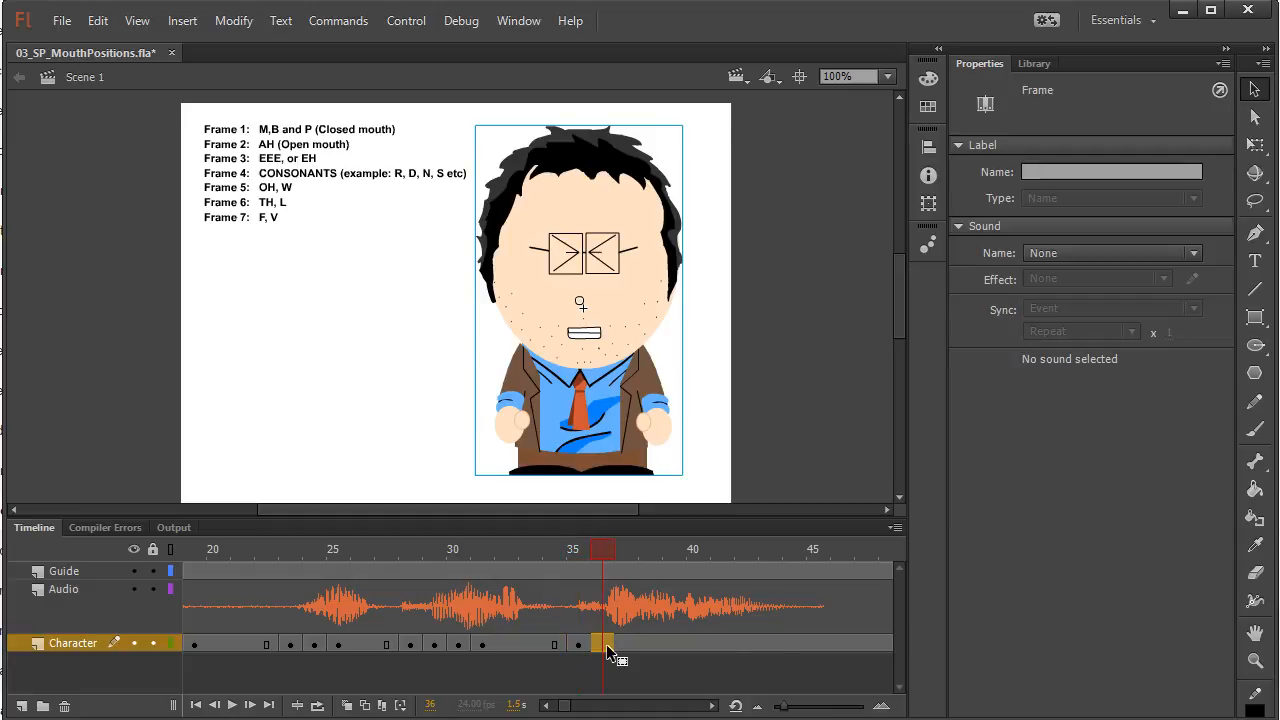
{"action": "left_click", "coordinate": [646, 366]}
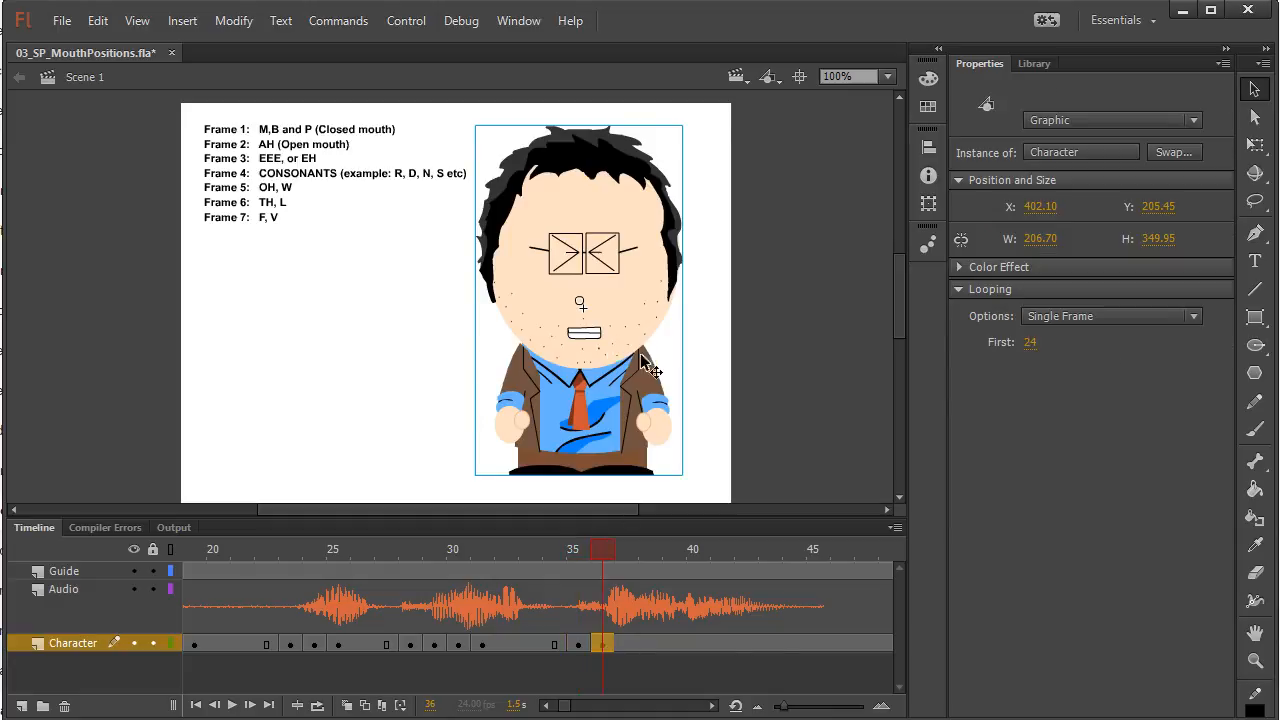
{"action": "left_click", "coordinate": [1030, 342]}
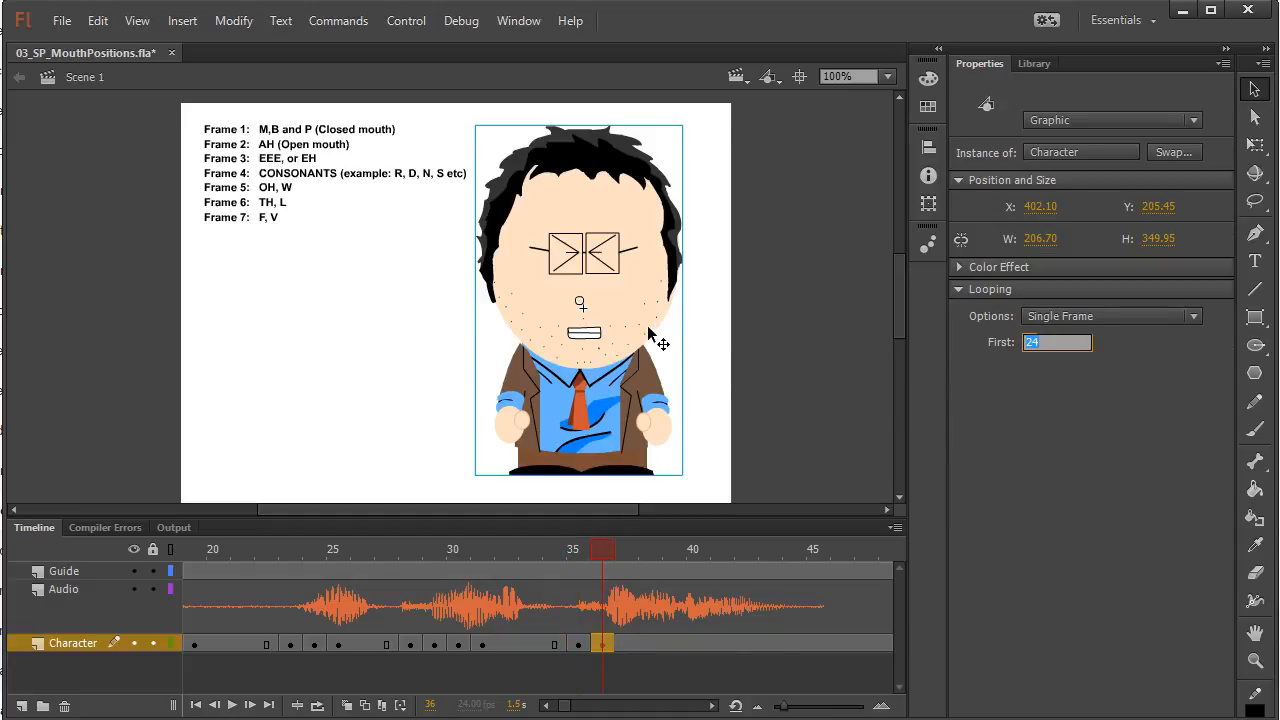
{"action": "type", "text": "23"}
{"action": "key", "text": "Return"}
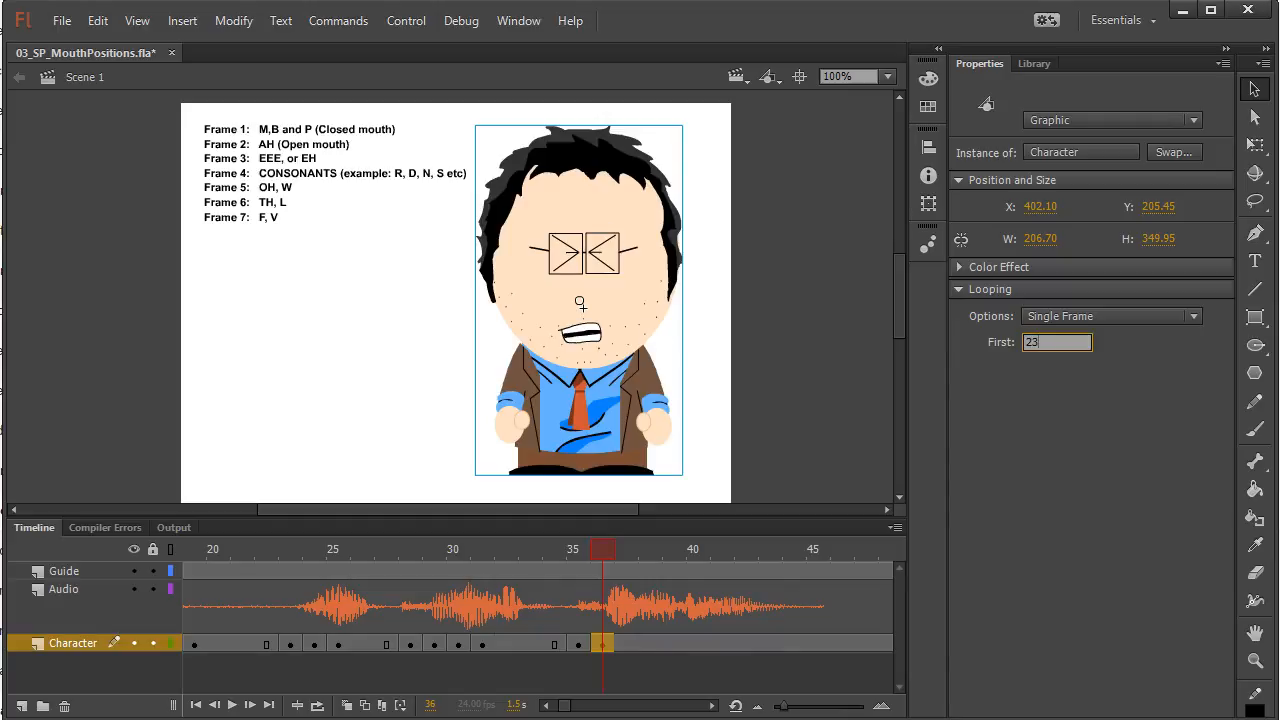
Scrub the following audio, insert a Character keyframe at frame 39, and set First to 24 for the consonant mouth with shut eyes
{"action": "left_click", "coordinate": [601, 549]}
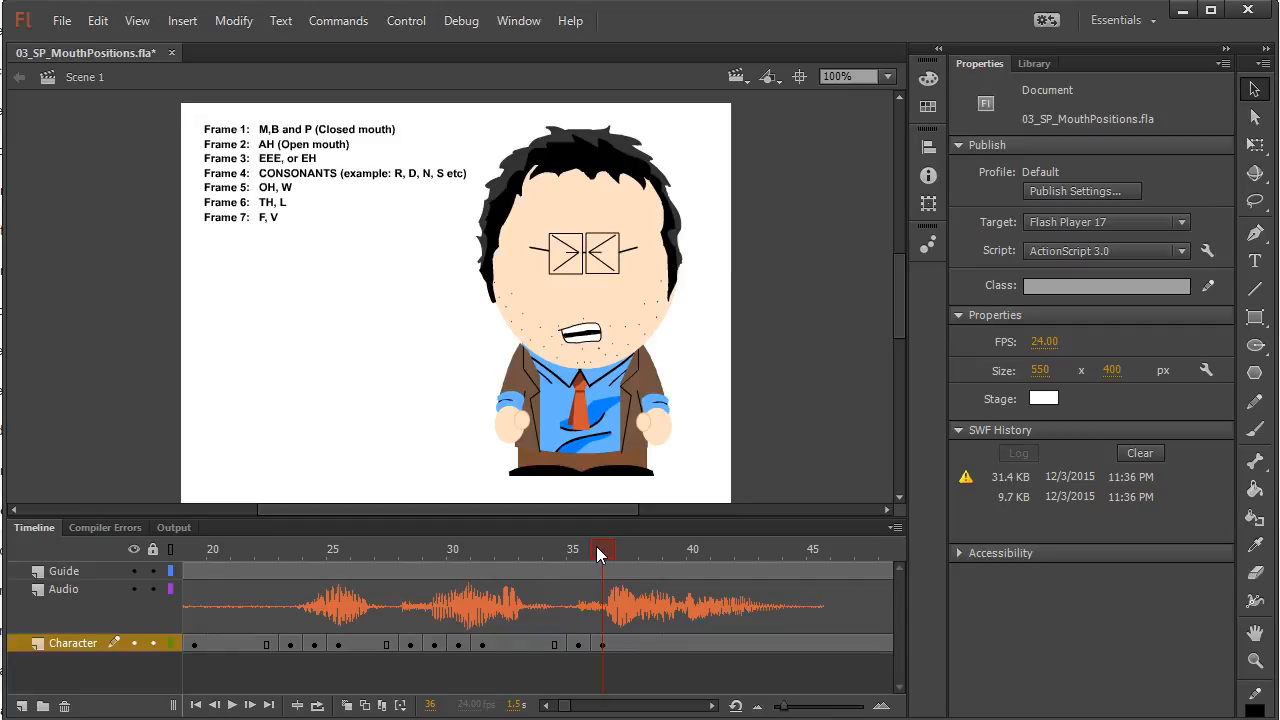
{"action": "left_click", "coordinate": [616, 545]}
{"action": "left_click_drag", "start_coordinate": [615, 541], "coordinate": [671, 542]}
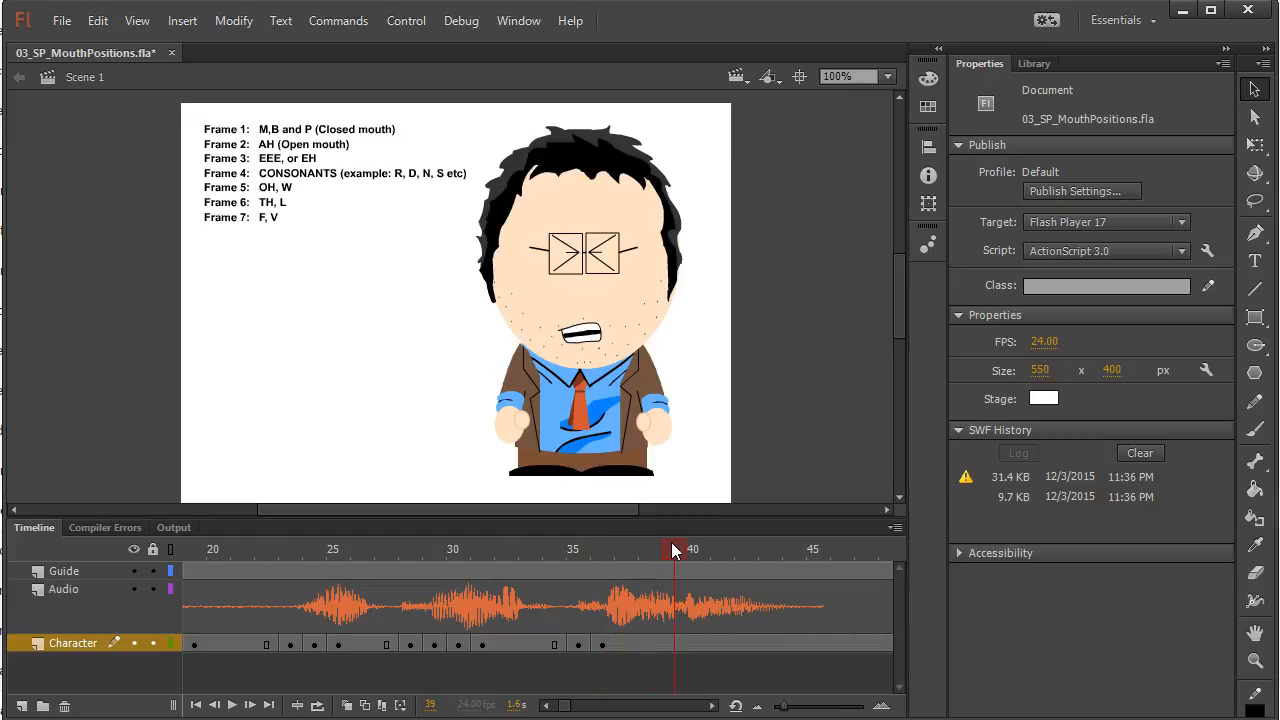
{"action": "left_click", "coordinate": [672, 646]}
{"action": "key", "text": "F6"}
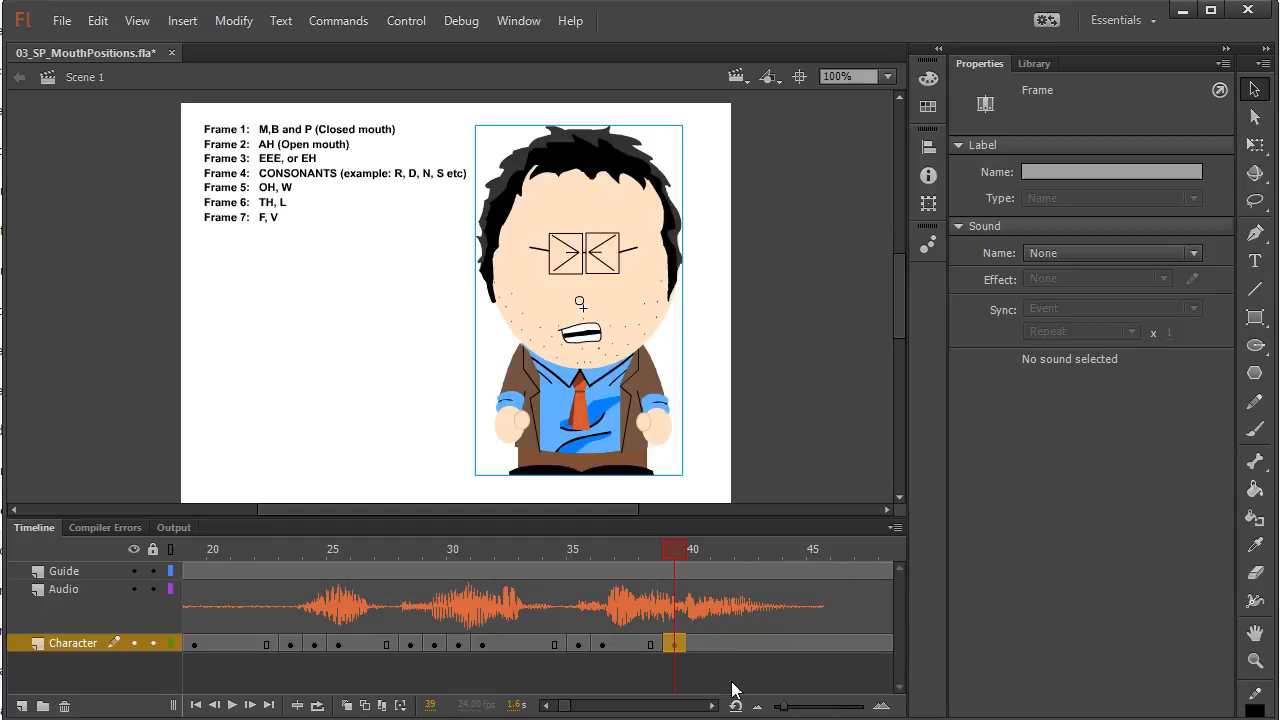
{"action": "left_click", "coordinate": [612, 300]}
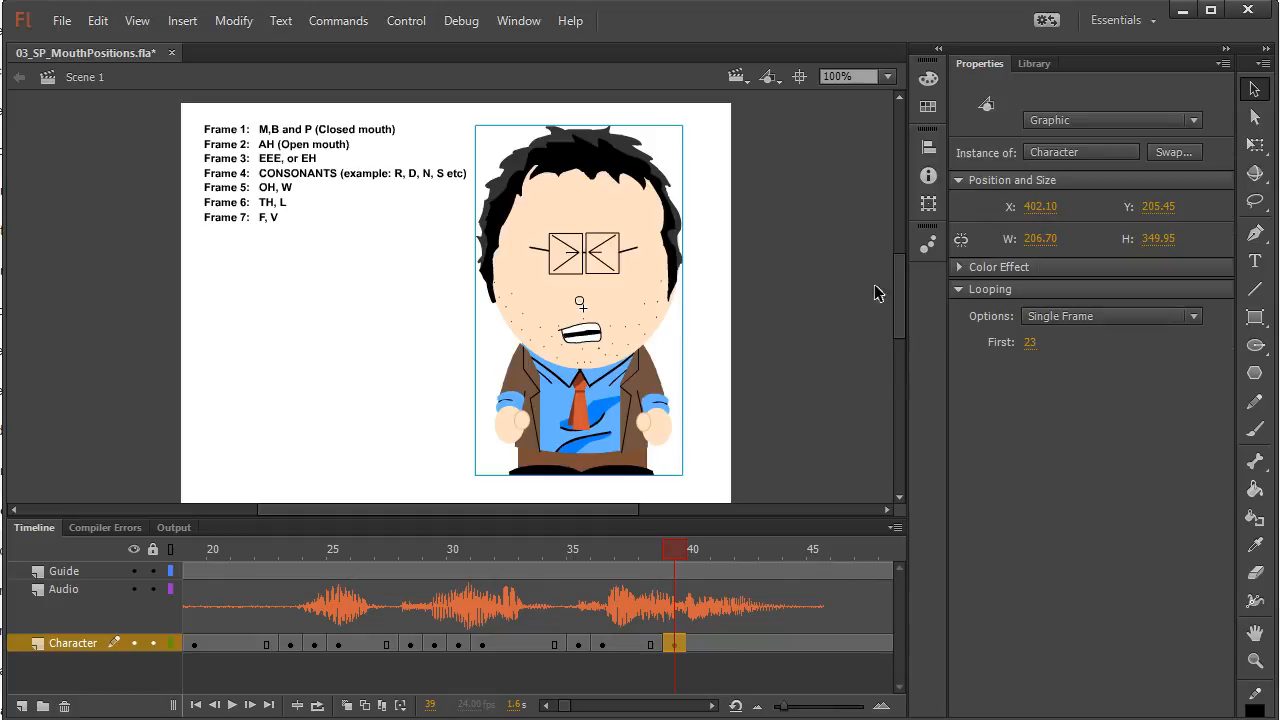
{"action": "left_click", "coordinate": [1034, 346]}
{"action": "type", "text": "24"}
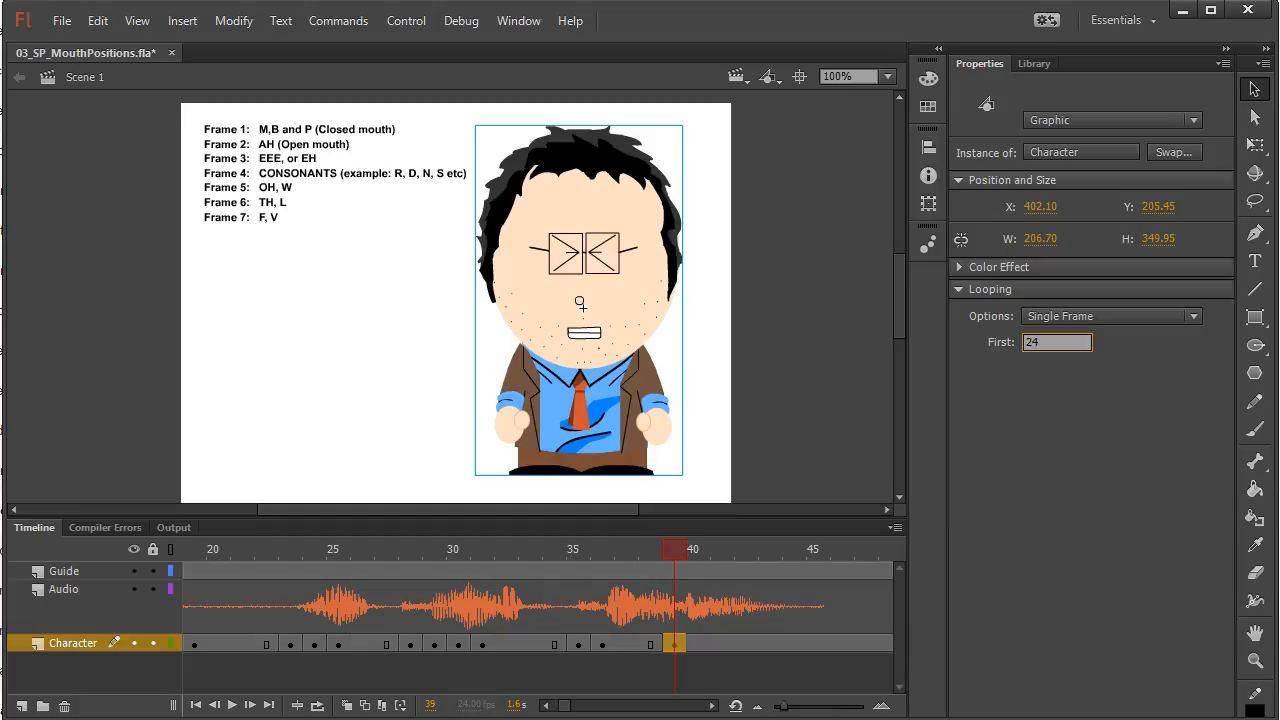
{"action": "key", "text": "Return"}
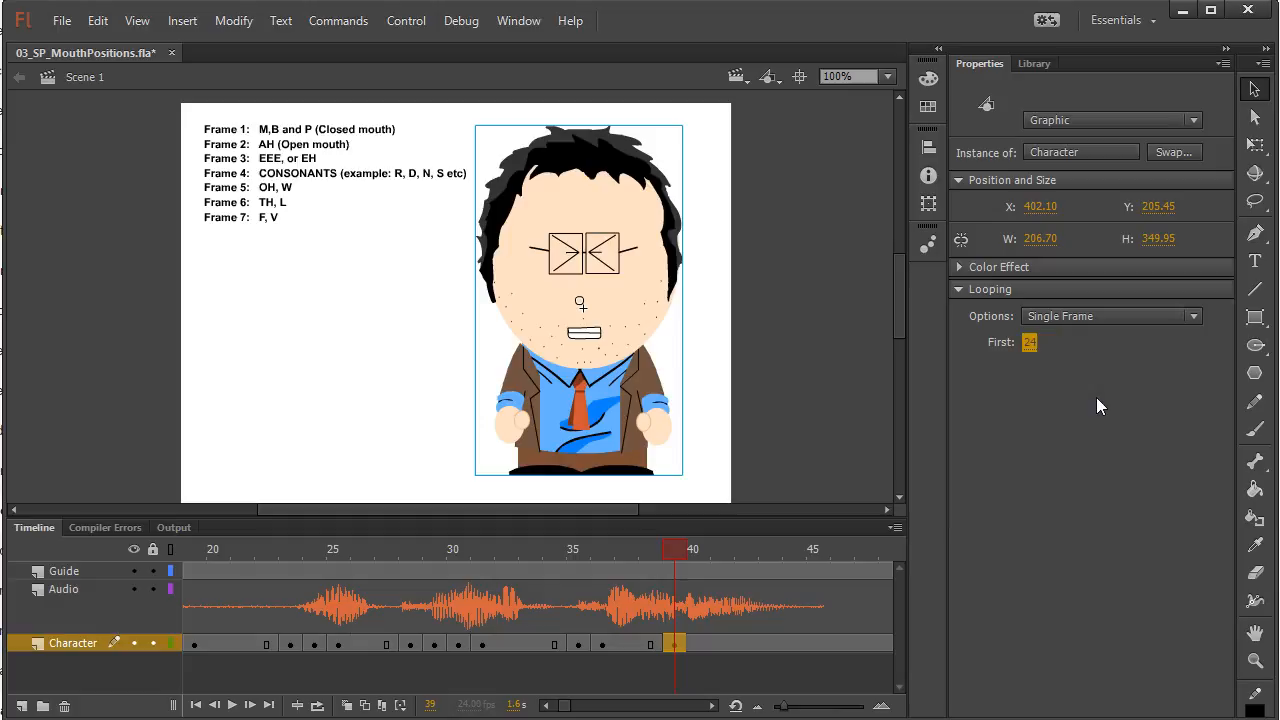
Insert a keyframe at frame 41 of the Character layer and set First to 23 for the EEE or EH mouth with shut eyes
{"action": "left_click", "coordinate": [677, 550]}
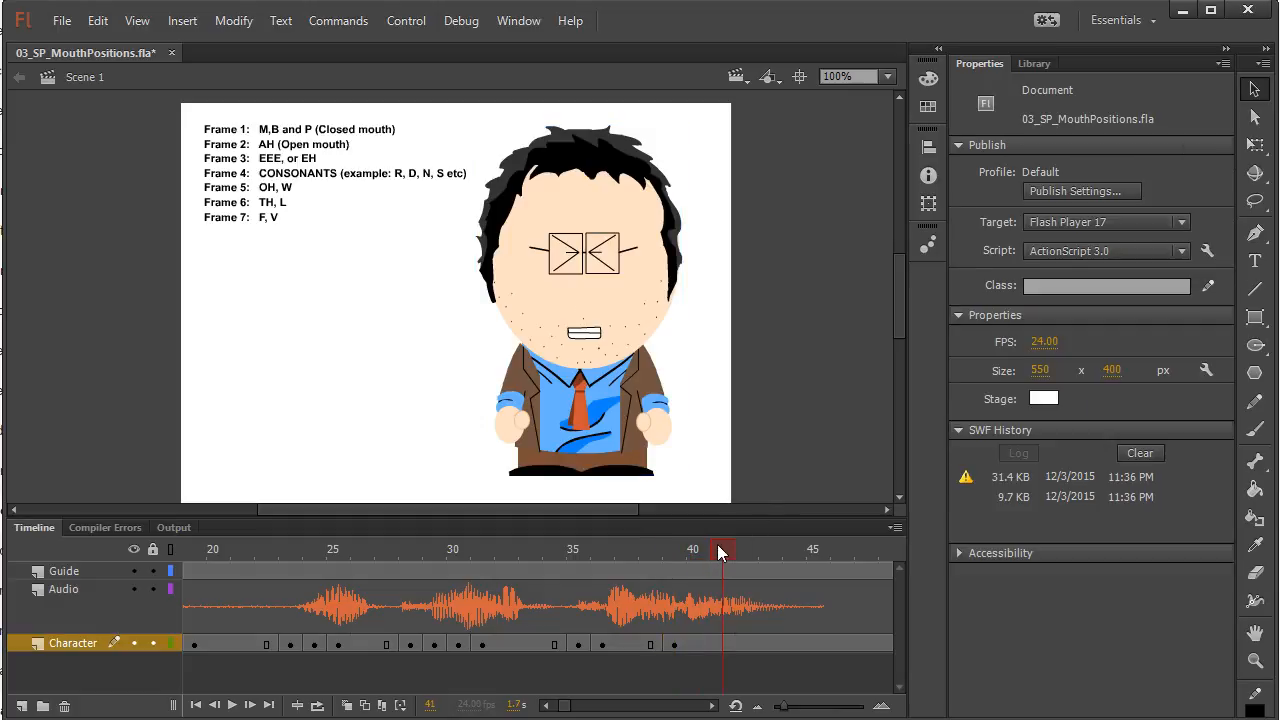
{"action": "left_click", "coordinate": [722, 643]}
{"action": "key", "text": "F6"}
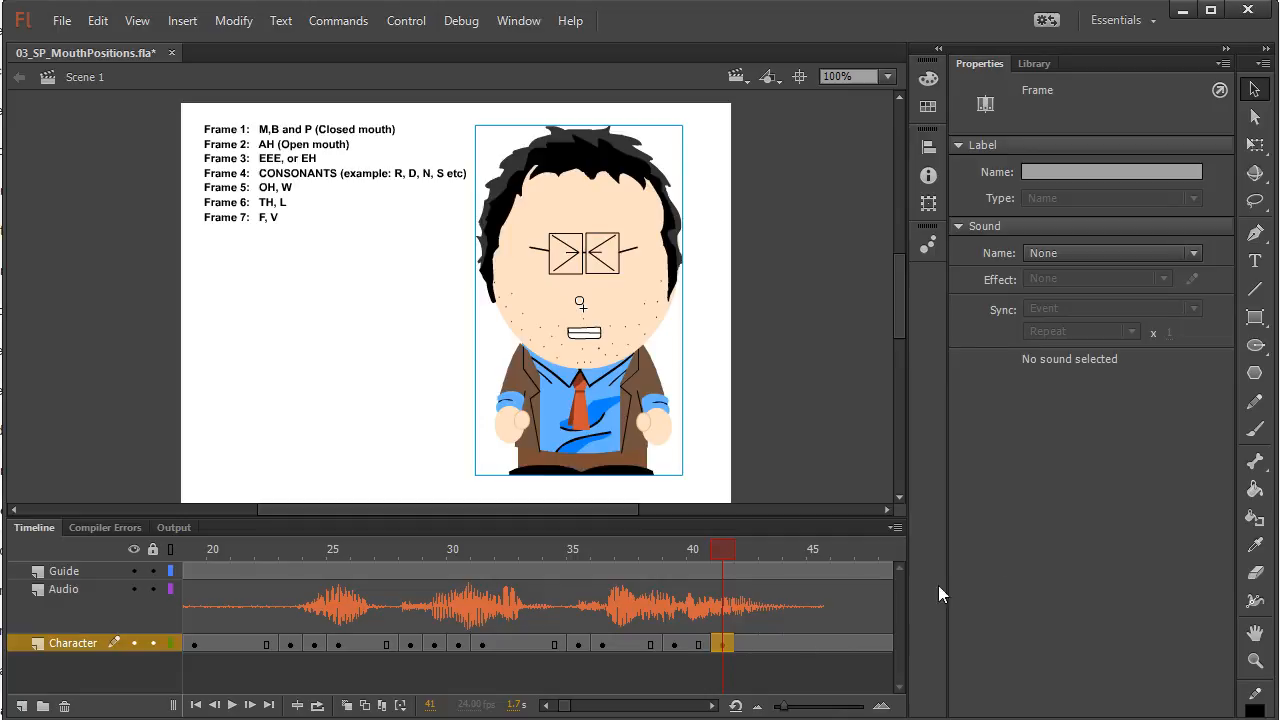
{"action": "left_click", "coordinate": [665, 305]}
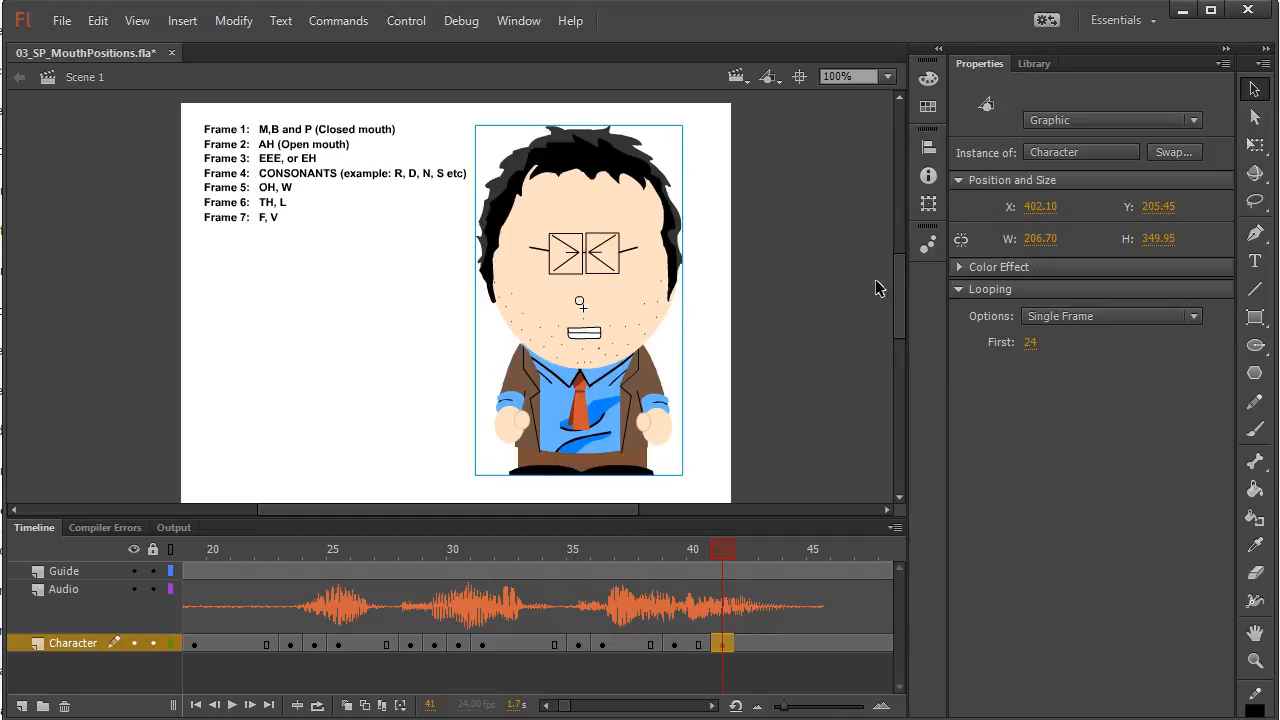
{"action": "left_click", "coordinate": [1030, 342]}
{"action": "type", "text": "23"}
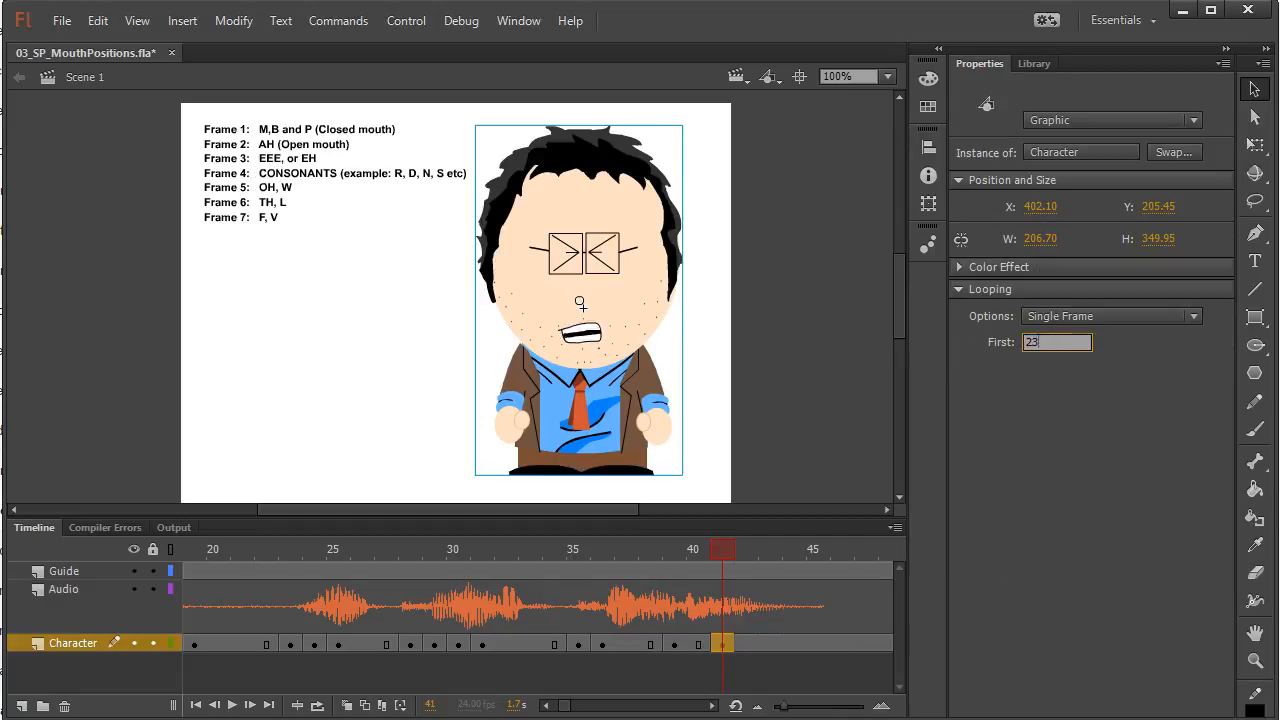
{"action": "key", "text": "Return"}
Insert a keyframe at frame 46 of the Character layer, past the end of the waveform, and set First to 1 for the closed mouth
{"action": "mouse_move", "coordinate": [726, 549]}
{"action": "left_mouse_down"}
{"action": "mouse_move", "coordinate": [543, 549]}
{"action": "mouse_move", "coordinate": [816, 551]}
{"action": "left_mouse_up"}
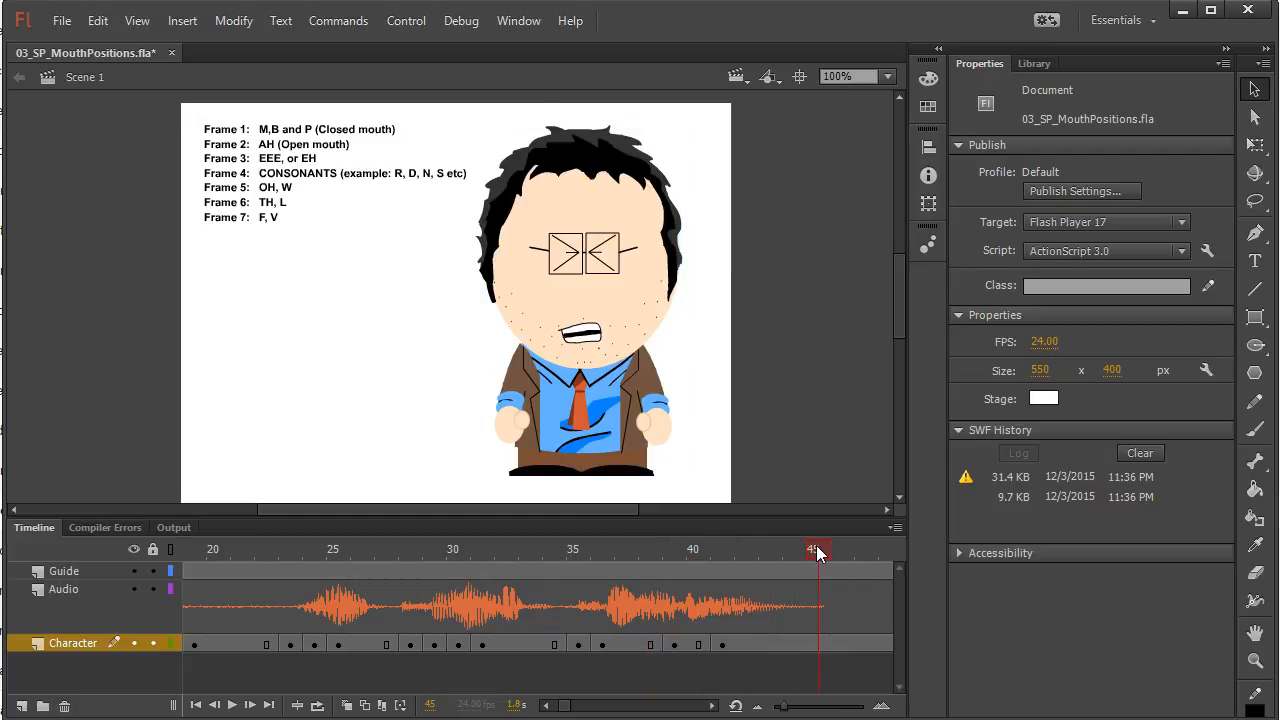
{"action": "left_click", "coordinate": [819, 644]}
{"action": "left_click", "coordinate": [840, 645]}
{"action": "left_click", "coordinate": [634, 257]}
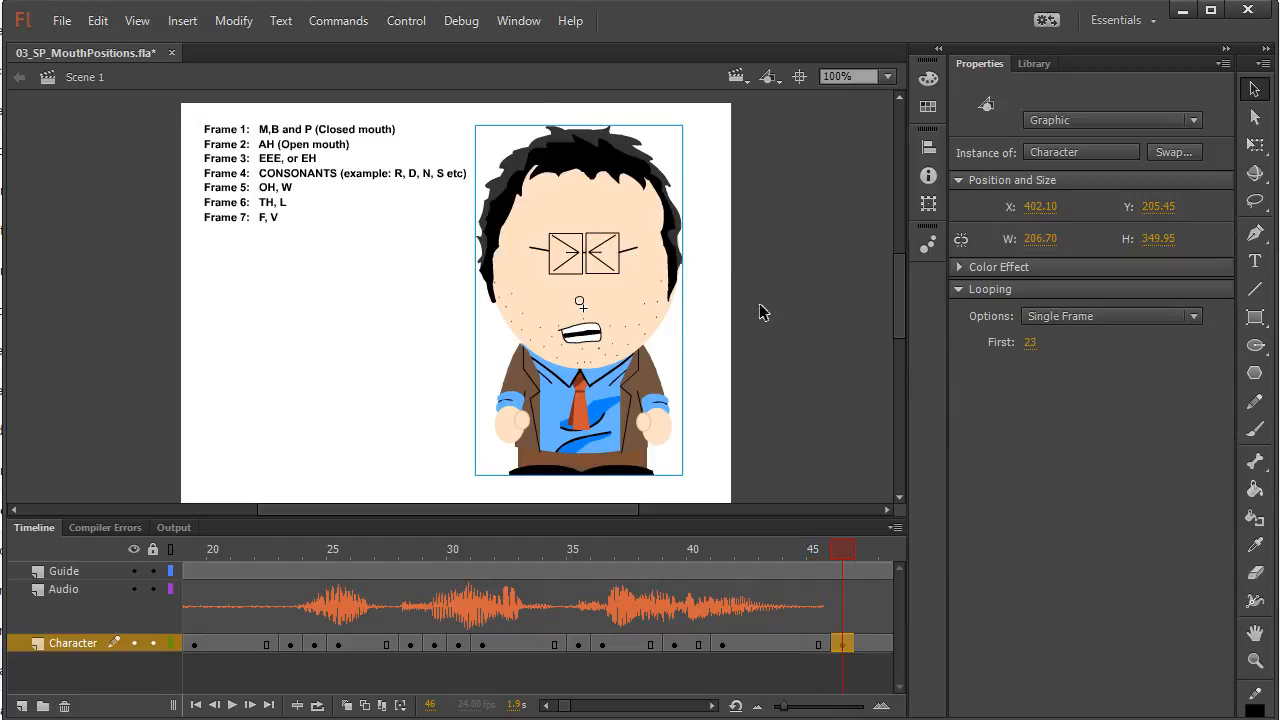
{"action": "left_click", "coordinate": [1027, 344]}
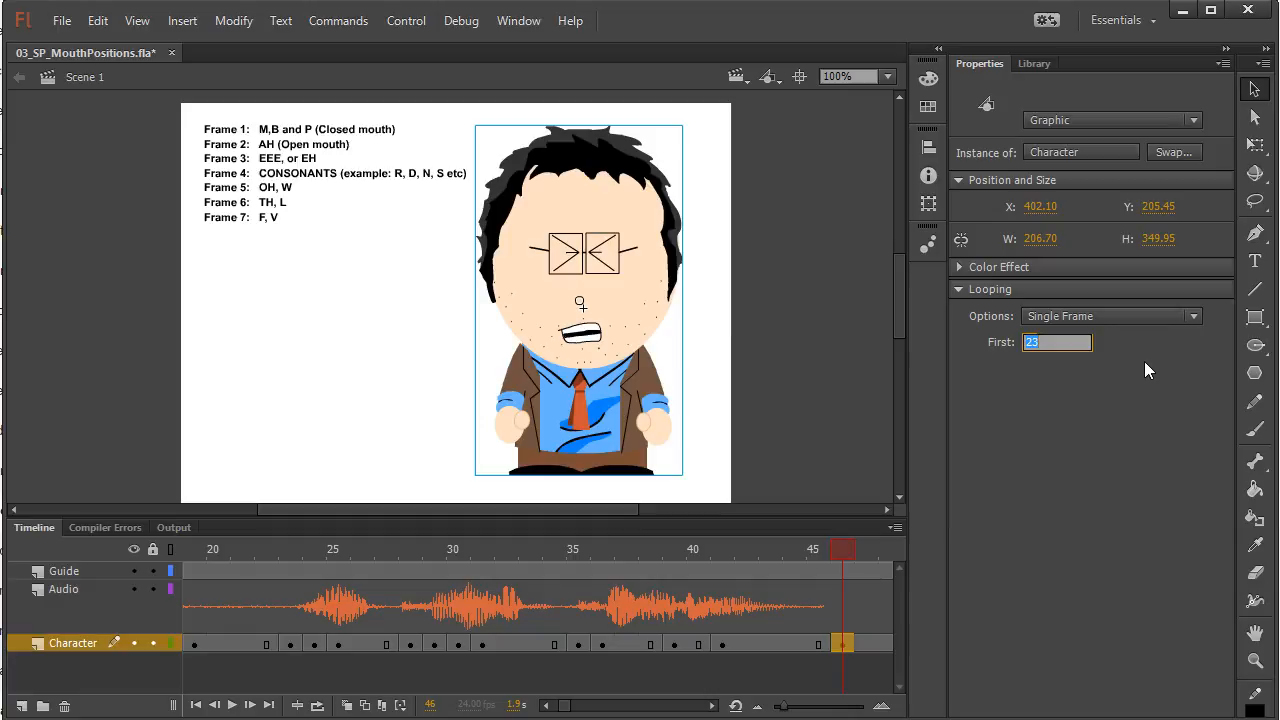
{"action": "type", "text": "1"}
{"action": "key", "text": "Return"}
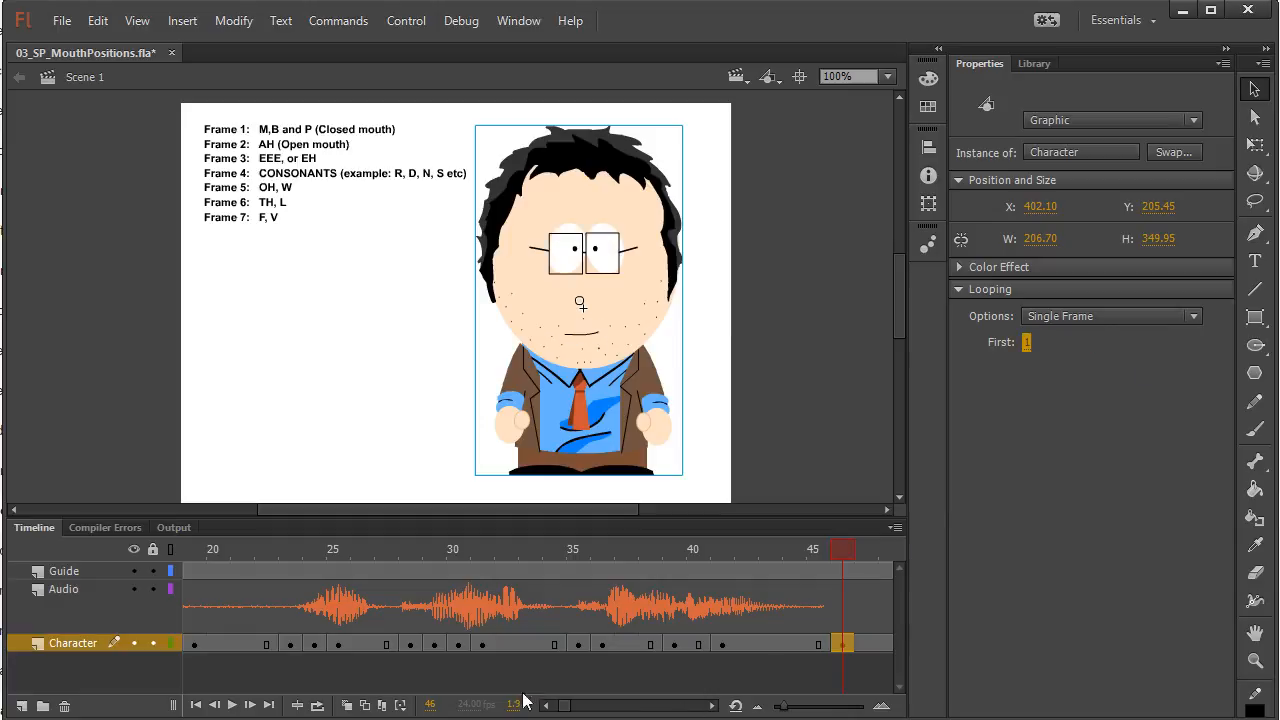
Scrub to the end of the timeline at frame 50, return to frame 1, and review the whole lip-sync against the audio
{"action": "left_click_drag", "start_coordinate": [850, 552], "coordinate": [897, 548]}
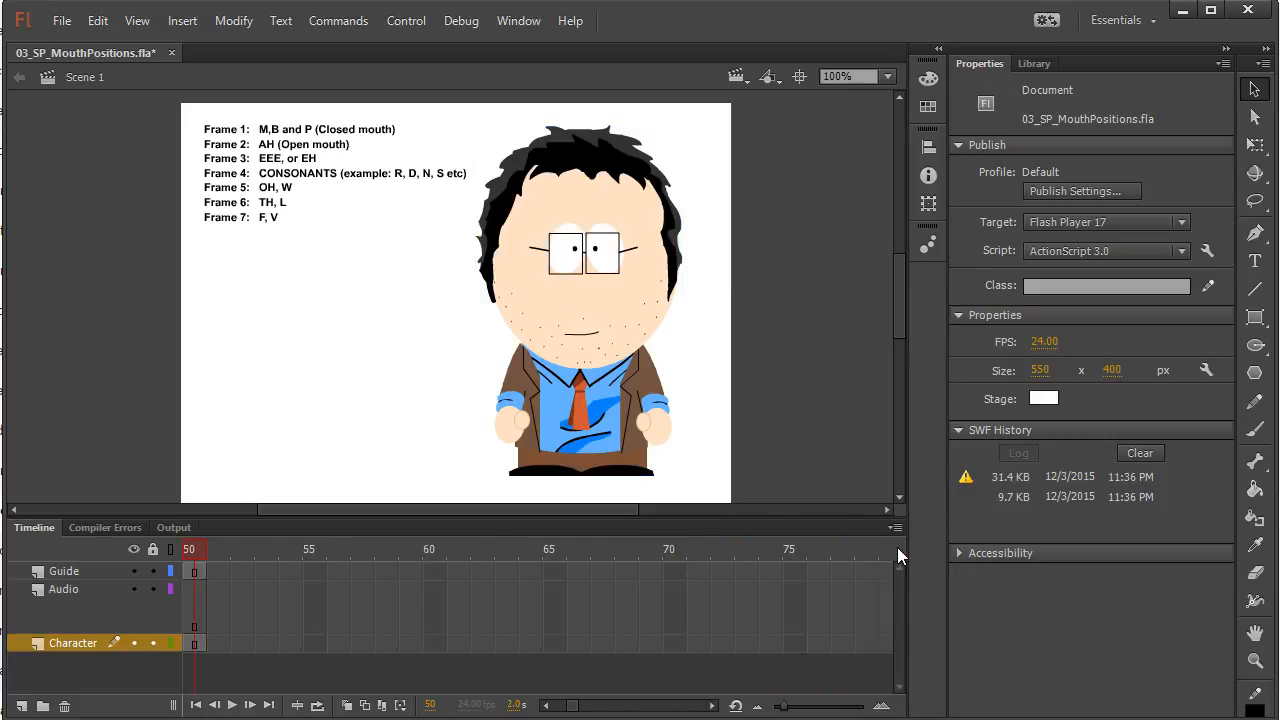
{"action": "left_click_drag", "start_coordinate": [545, 705], "coordinate": [545, 705]}
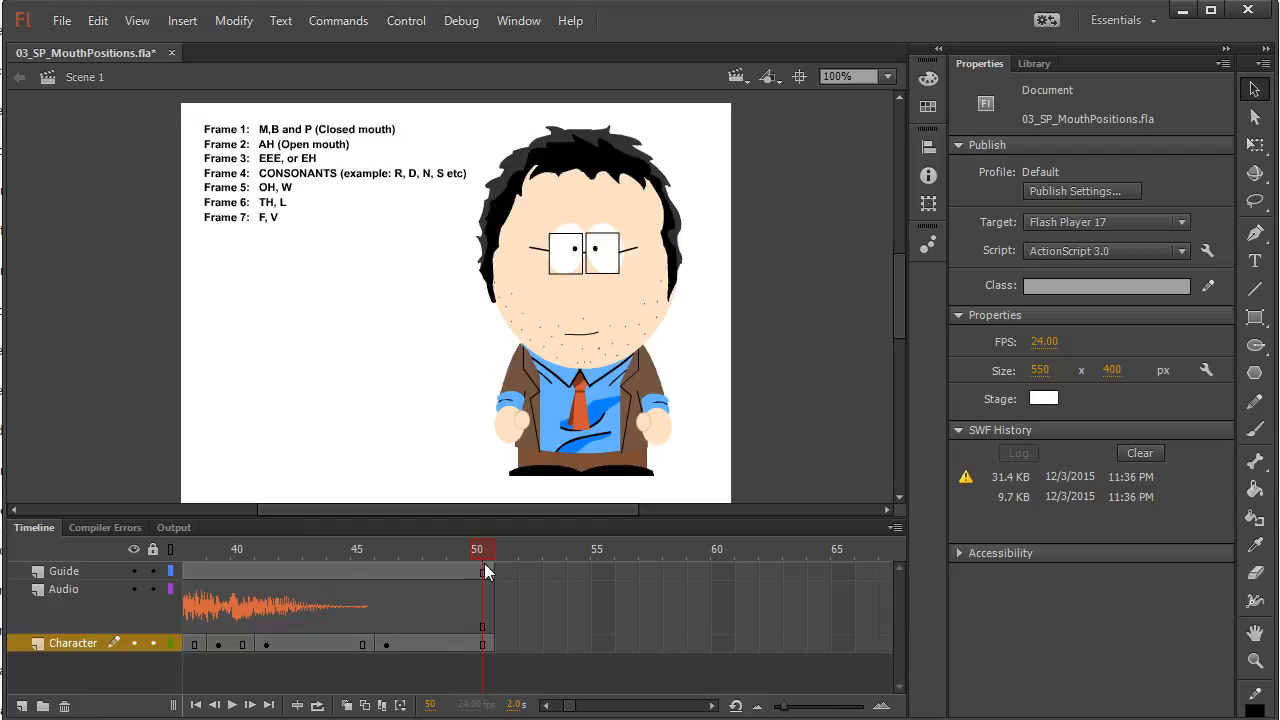
{"action": "left_click_drag", "start_coordinate": [571, 708], "coordinate": [548, 710]}
{"action": "left_click", "coordinate": [192, 547]}
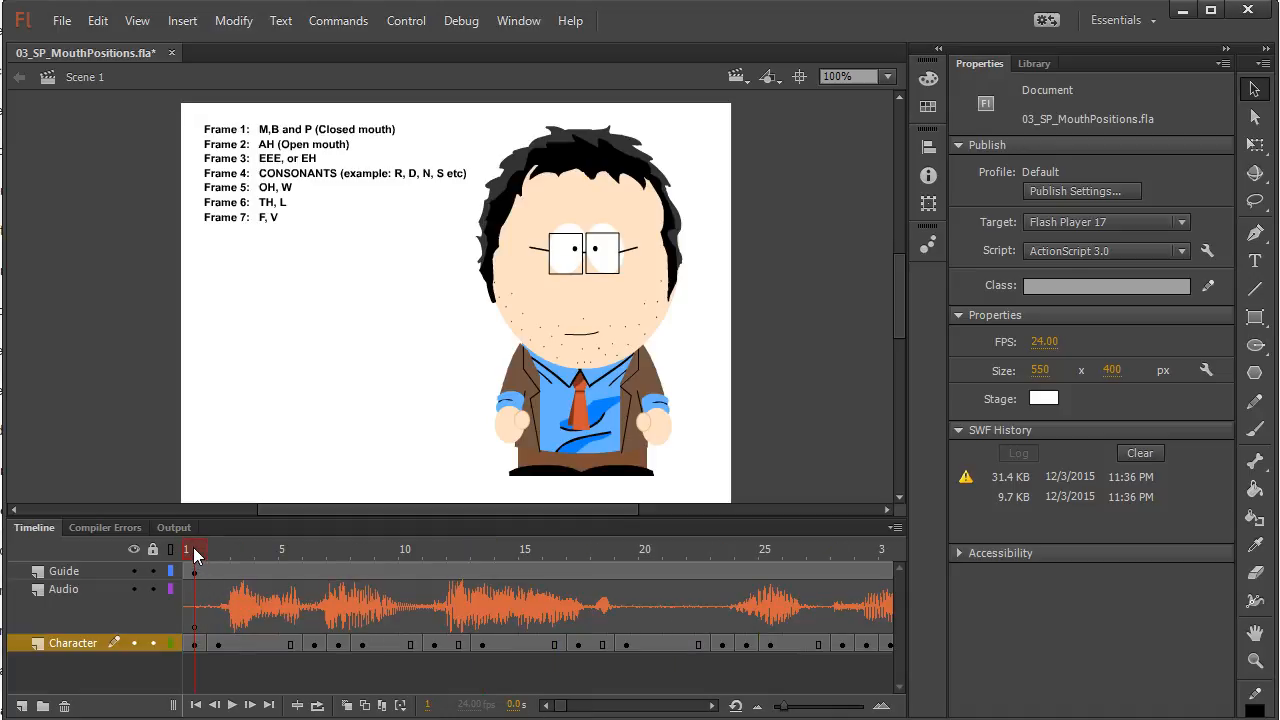
{"action": "left_click", "coordinate": [209, 549]}
{"action": "left_click_drag", "start_coordinate": [228, 546], "coordinate": [466, 535]}
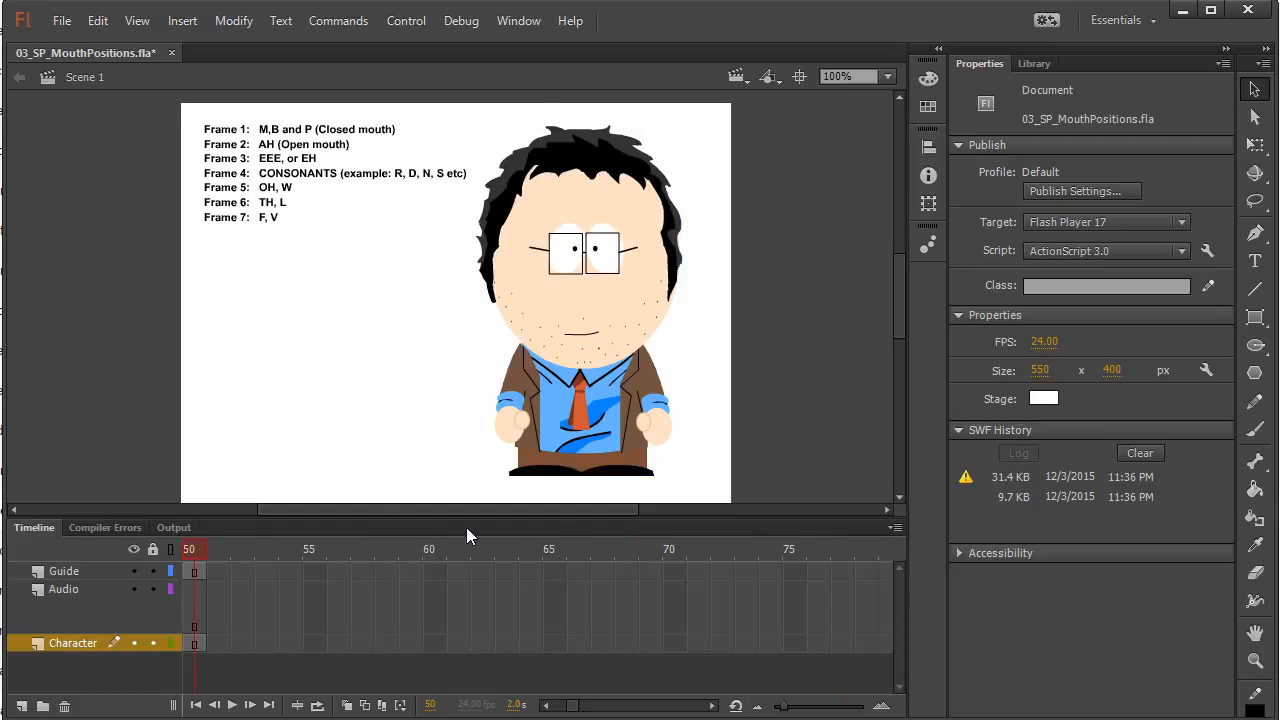
Return the playhead to frame 1 and test the movie to review the finished lip-sync
{"action": "left_click_drag", "start_coordinate": [588, 708], "coordinate": [563, 710]}
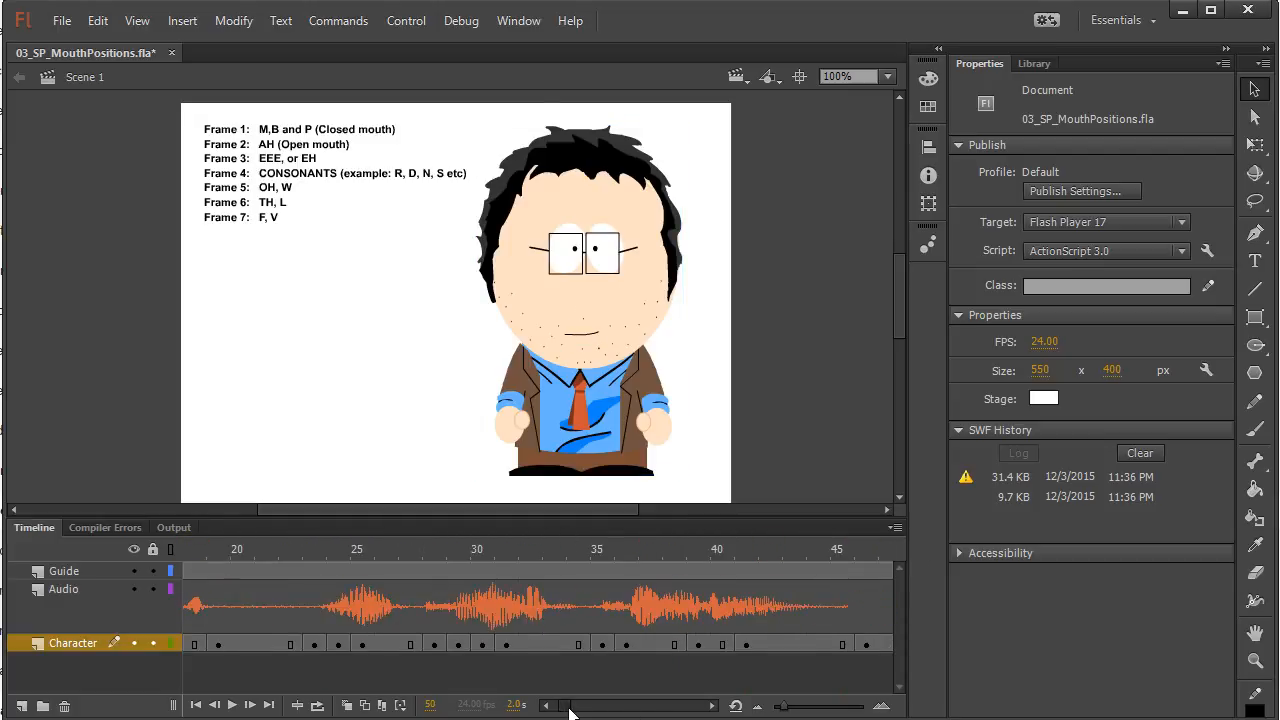
{"action": "left_click", "coordinate": [190, 549]}
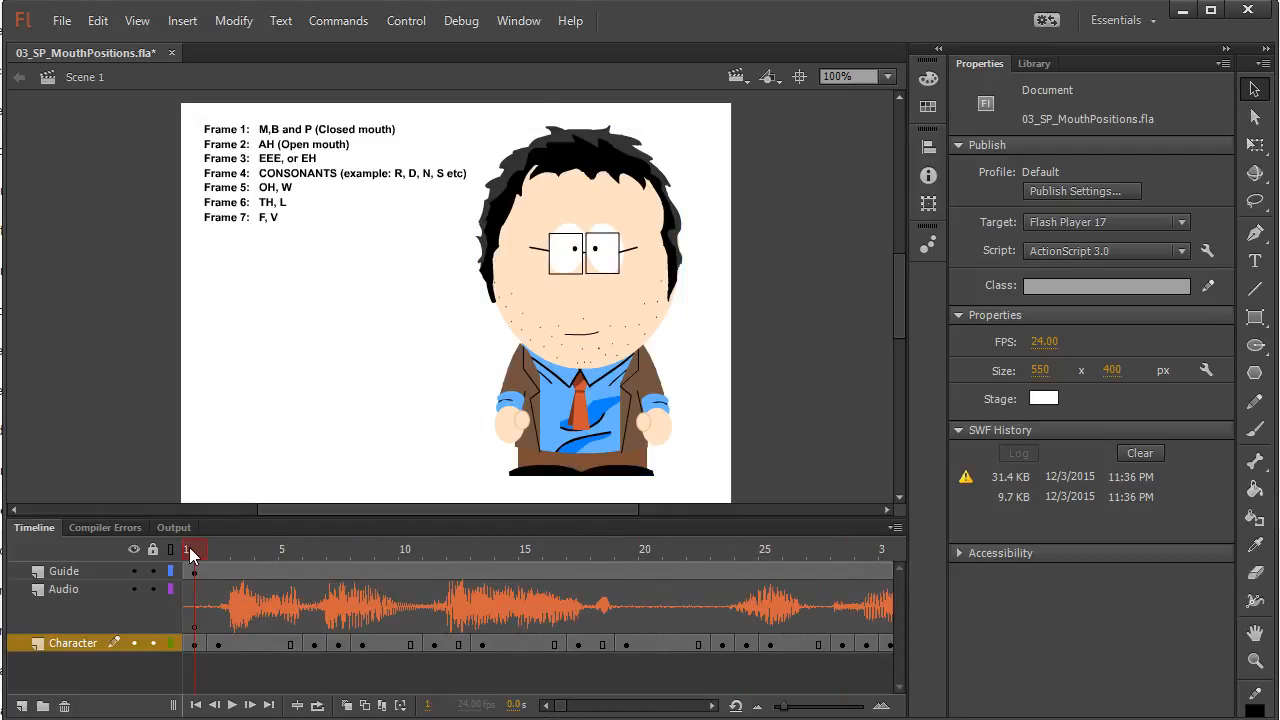
{"action": "key", "text": "ctrl+Return"}
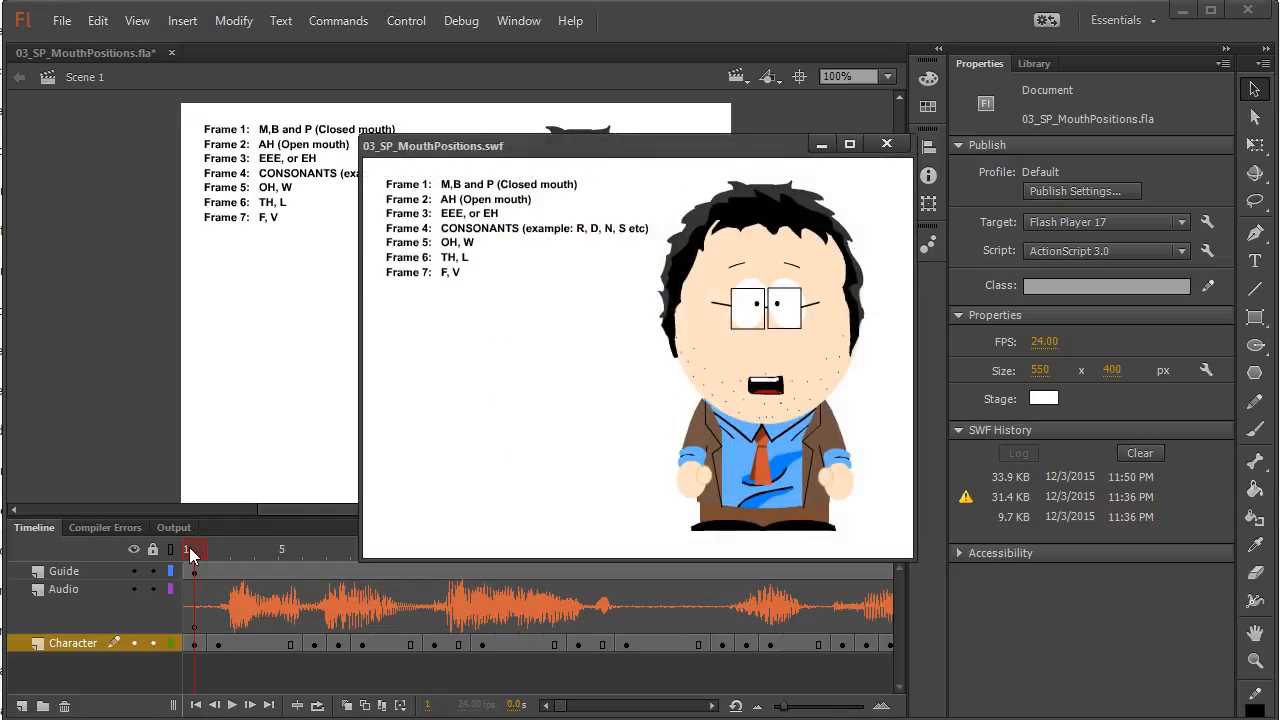